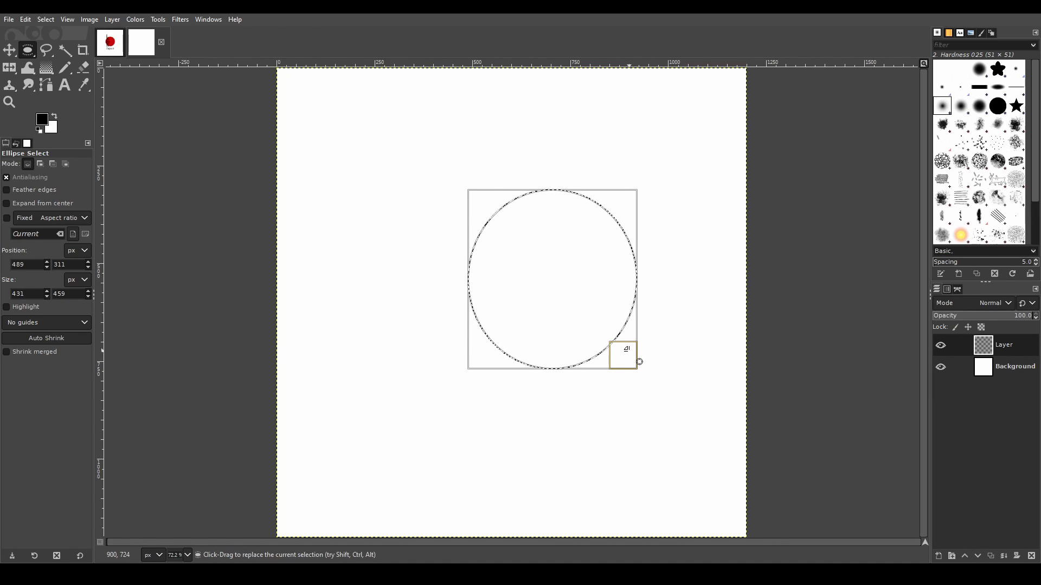
Size the elliptical selection to 428 × 454 px and set the background colour to red cd0505
{"action": "left_click_drag", "start_coordinate": [642, 366], "coordinate": [642, 368]}
{"action": "right_click", "coordinate": [549, 261]}
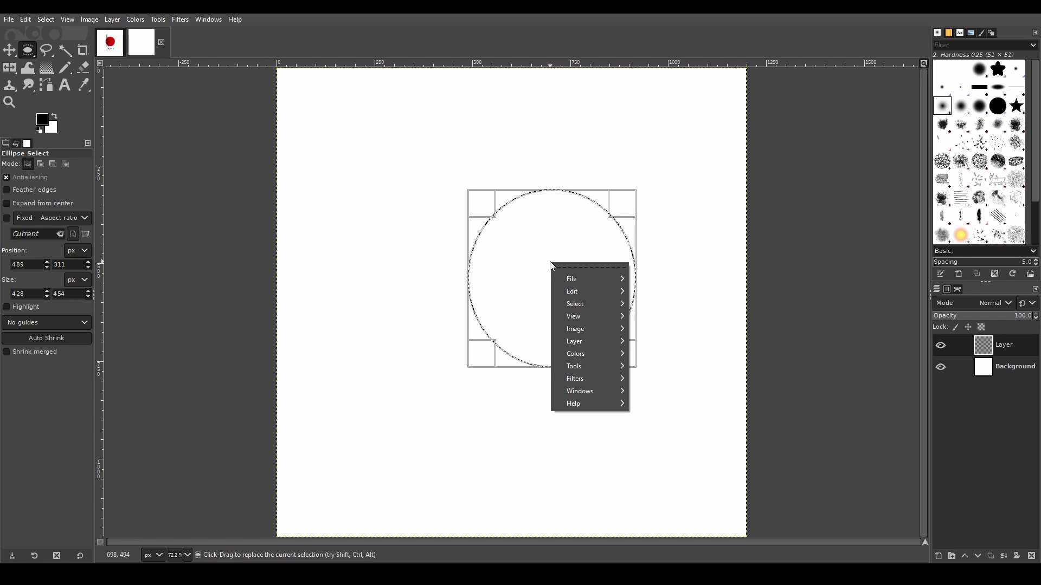
{"action": "left_click", "coordinate": [41, 125]}
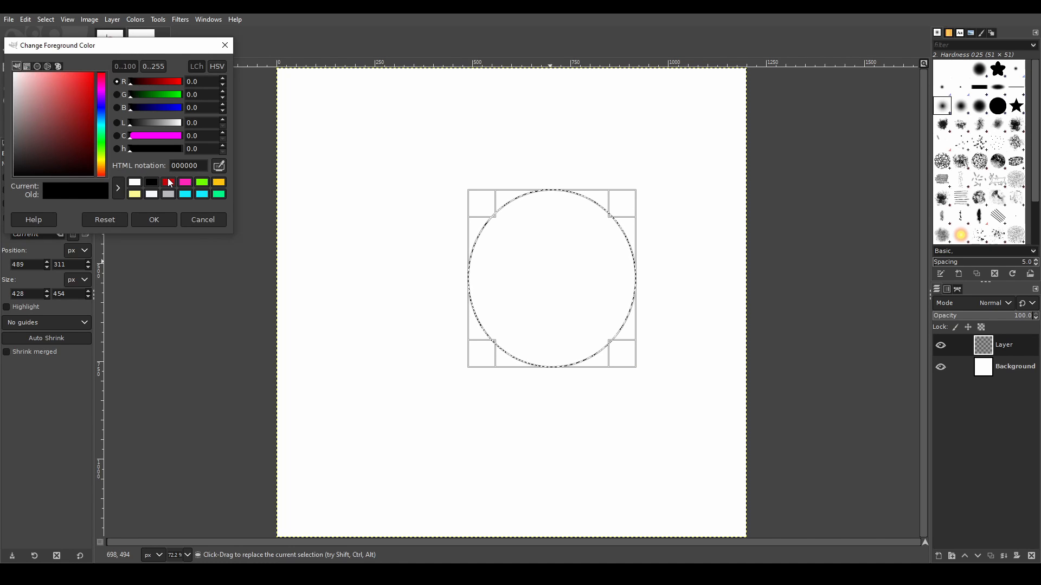
{"action": "left_click", "coordinate": [225, 45]}
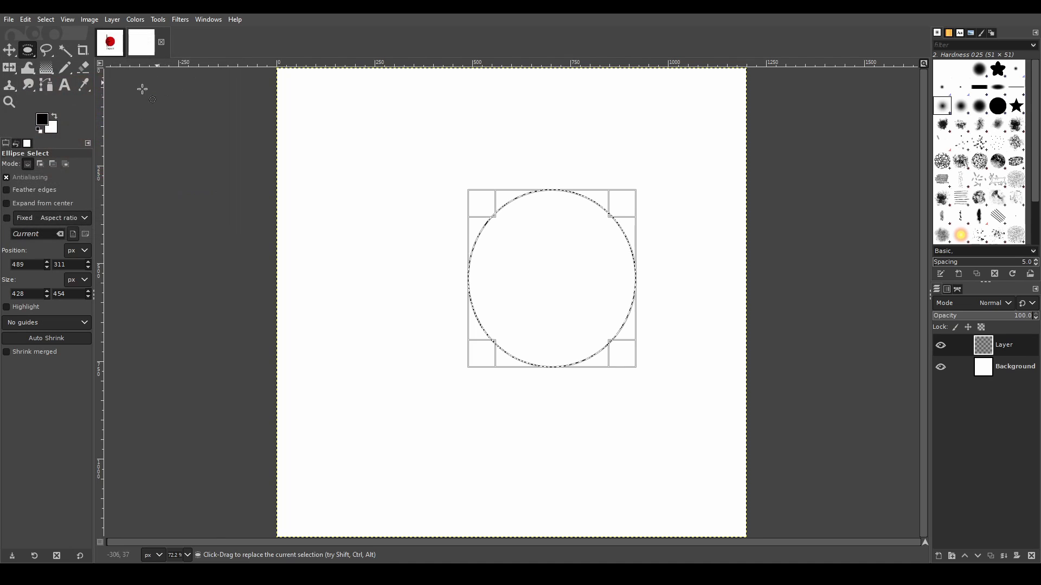
{"action": "left_click", "coordinate": [53, 130]}
{"action": "left_click", "coordinate": [168, 183]}
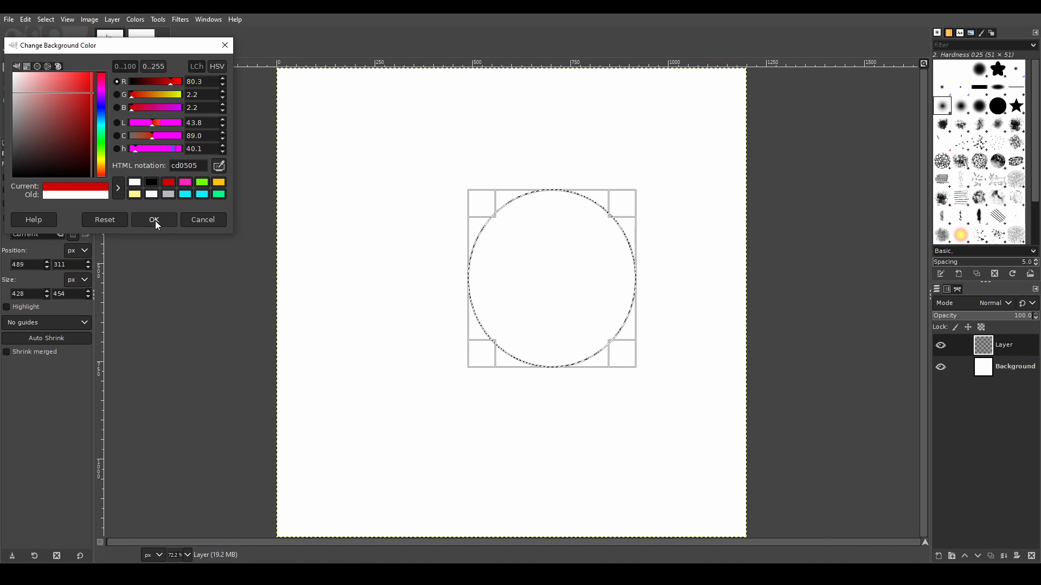
{"action": "left_click", "coordinate": [154, 219]}
Fill the elliptical selection with the background colour and clear the selection
{"action": "right_click", "coordinate": [569, 254]}
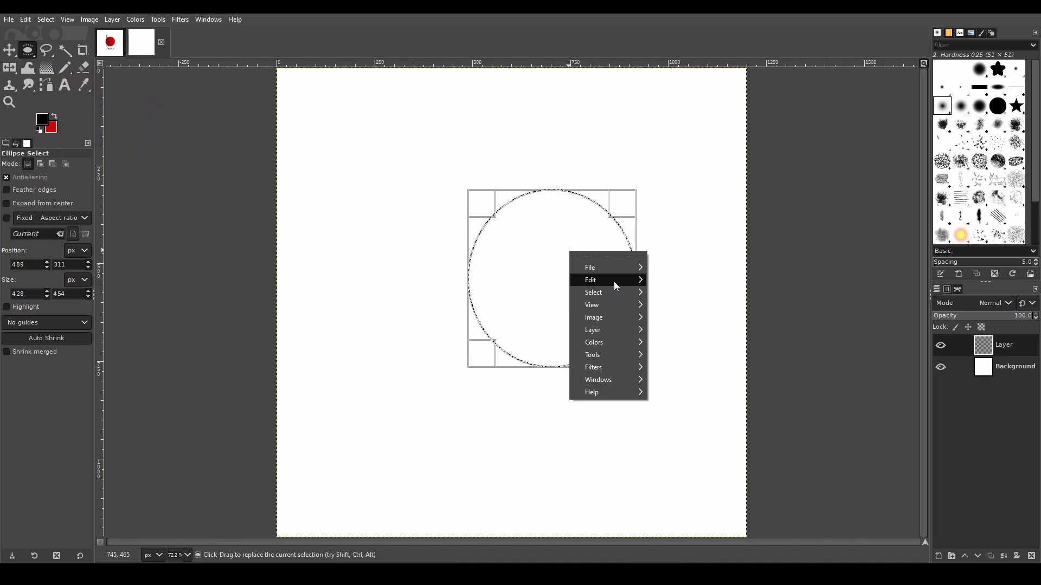
{"action": "mouse_move", "coordinate": [614, 281]}
{"action": "left_click", "coordinate": [707, 444]}
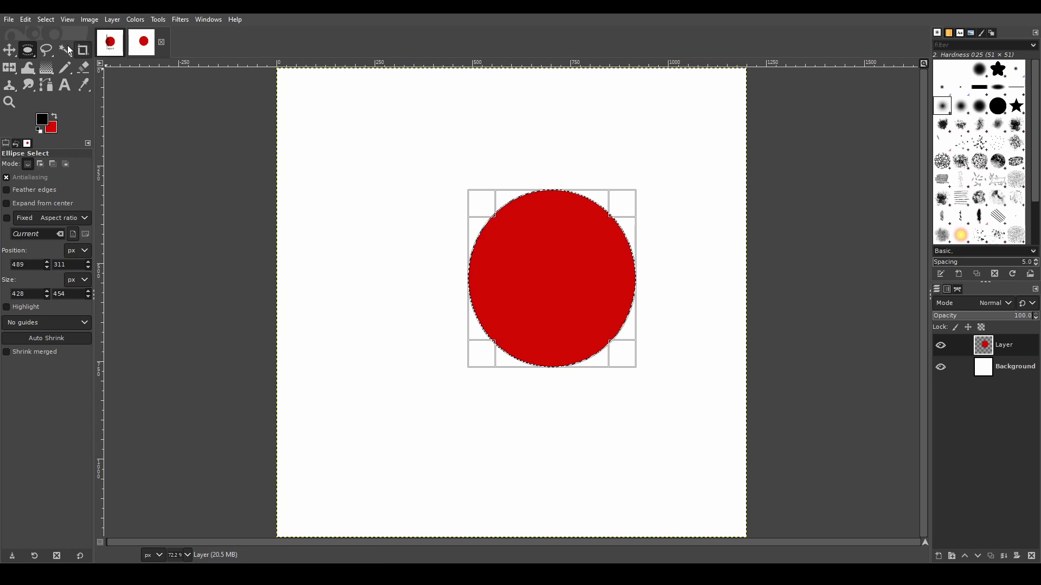
{"action": "left_click", "coordinate": [46, 18]}
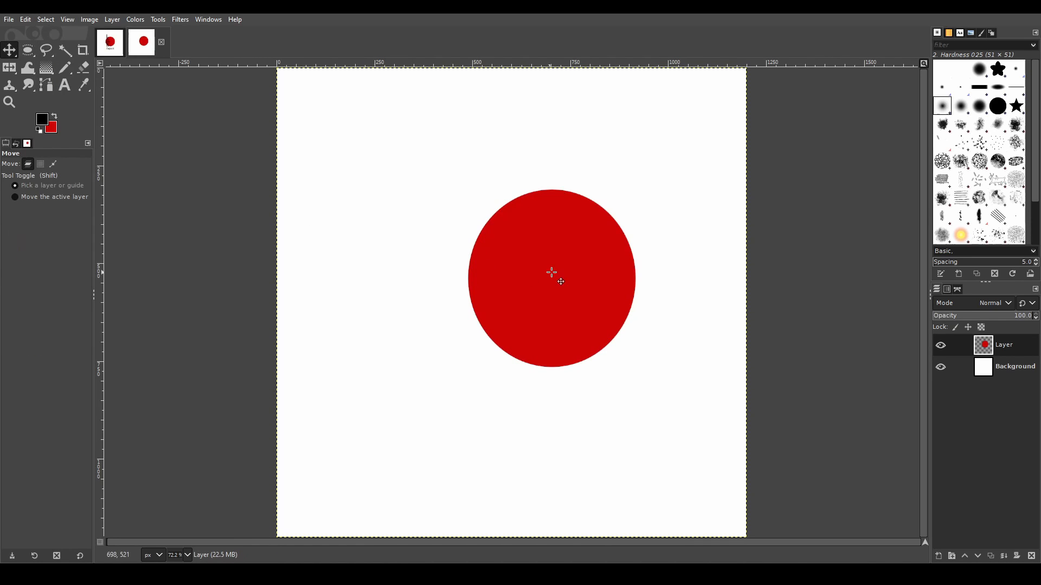
Move the red ellipse toward the canvas's horizontal centre and add a new transparent layer above its layer
{"action": "left_click_drag", "start_coordinate": [552, 272], "coordinate": [521, 277]}
{"action": "left_click", "coordinate": [1007, 371]}
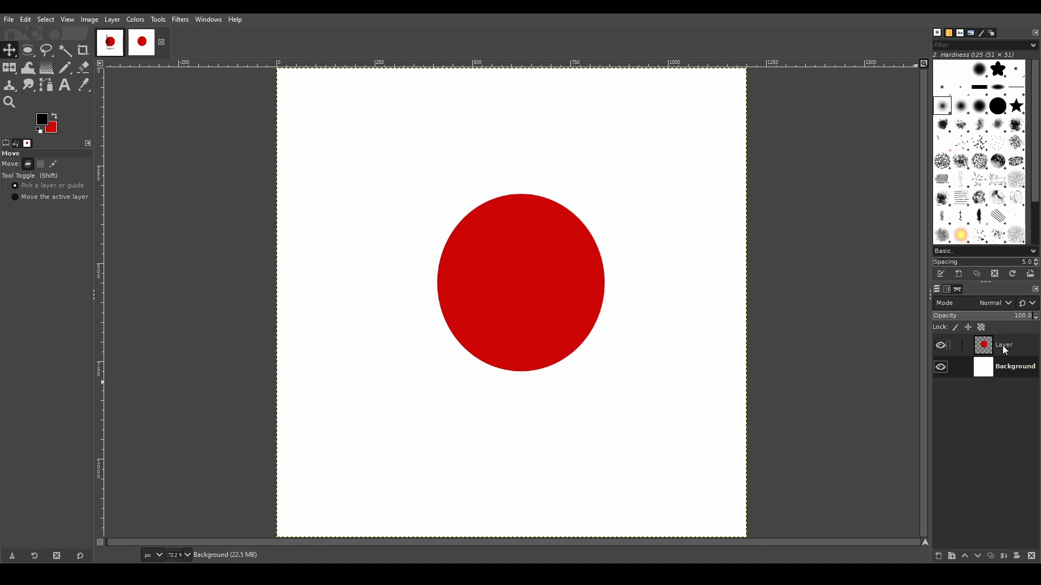
{"action": "left_click", "coordinate": [1003, 346]}
{"action": "left_click", "coordinate": [938, 556]}
{"action": "left_click", "coordinate": [953, 545]}
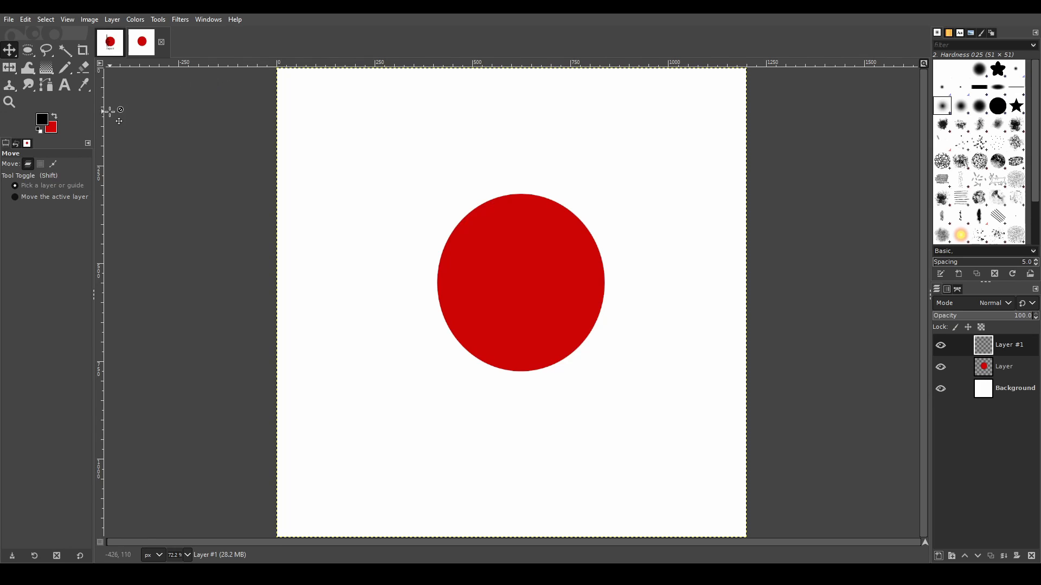
Place vertical guides at about 400 and 450 px and horizontal guides at about 600 and 750 px
{"action": "left_click_drag", "start_coordinate": [113, 117], "coordinate": [433, 152]}
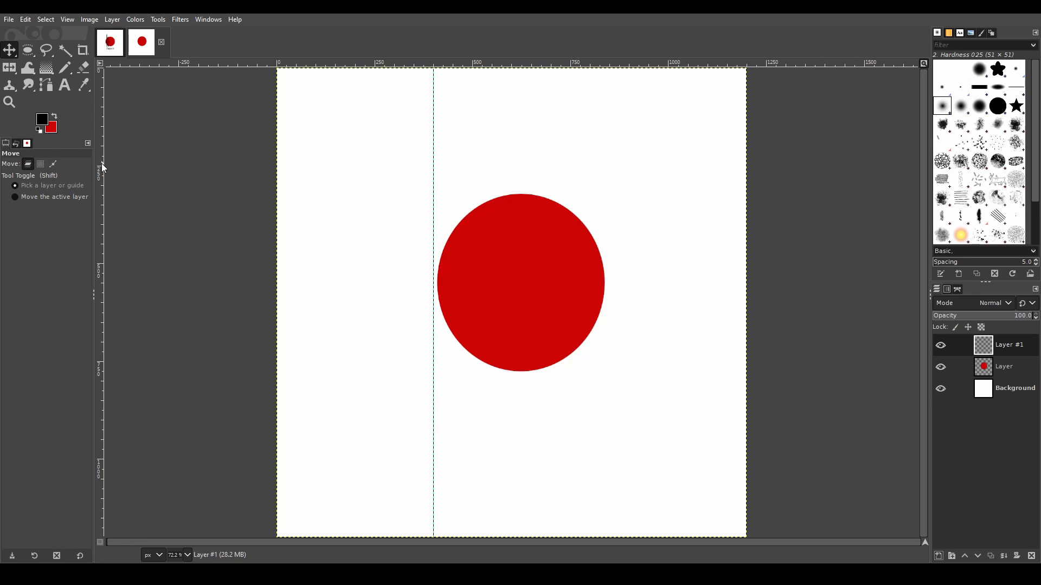
{"action": "left_click_drag", "start_coordinate": [102, 164], "coordinate": [453, 163]}
{"action": "left_click_drag", "start_coordinate": [451, 65], "coordinate": [447, 318]}
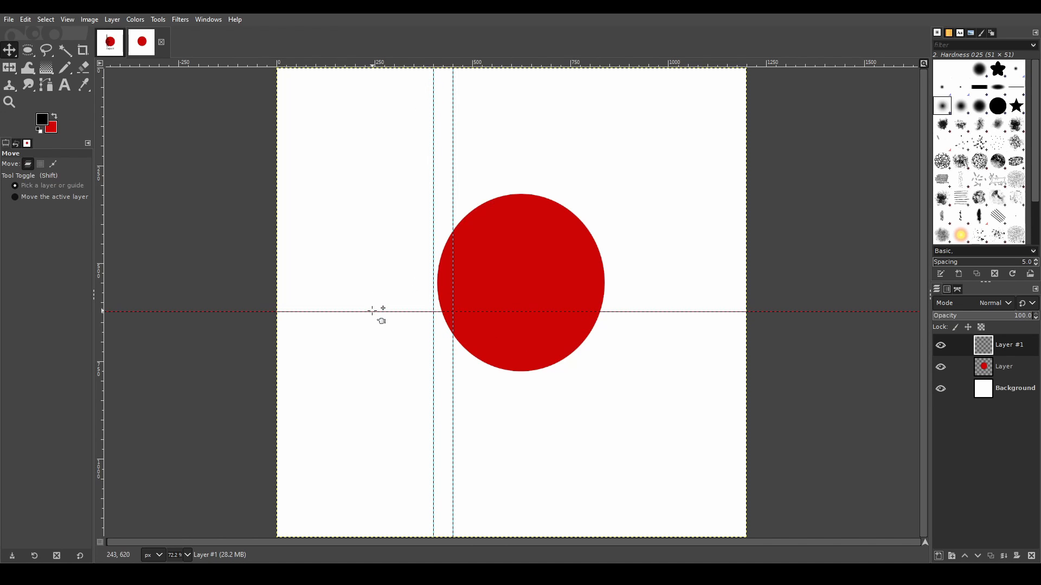
{"action": "left_click_drag", "start_coordinate": [418, 64], "coordinate": [399, 367]}
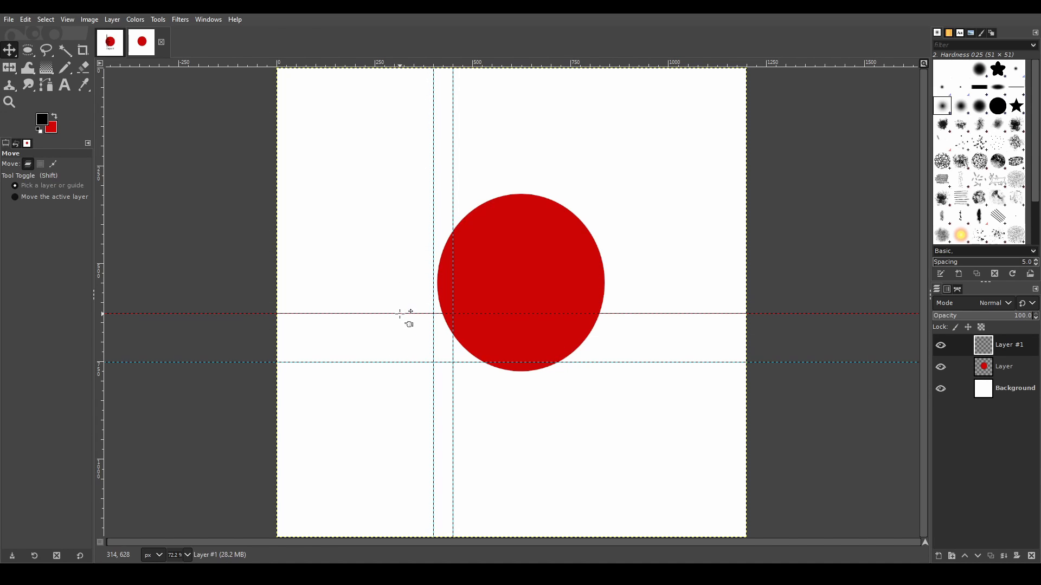
{"action": "left_click_drag", "start_coordinate": [400, 313], "coordinate": [421, 303]}
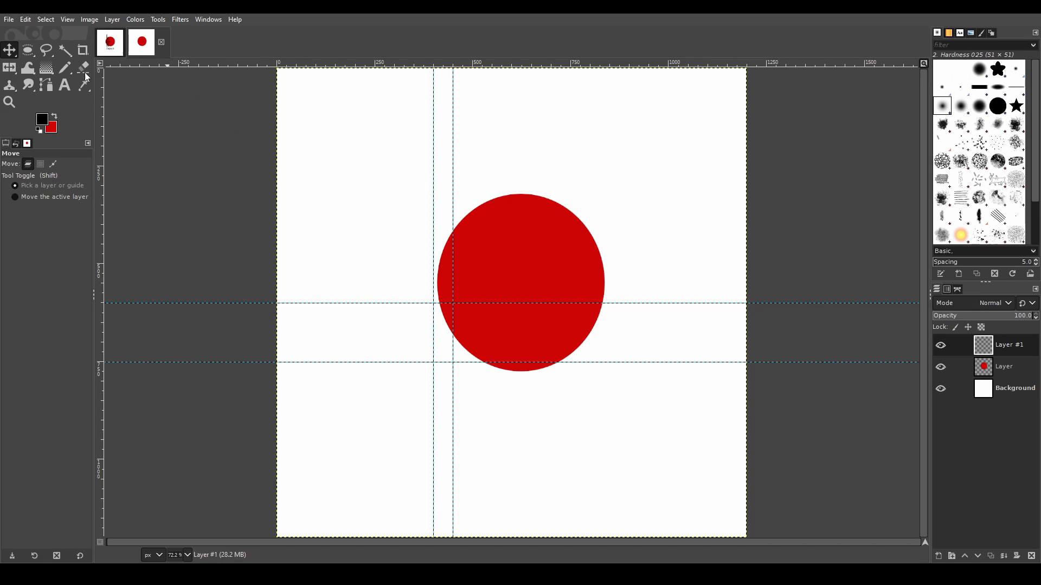
Draw a closed rectangular path with its four anchors on the guide intersections, using the Paths tool
{"action": "left_click", "coordinate": [48, 86]}
{"action": "scroll", "coordinate": [442, 361], "scroll_direction": "up", "scroll_amount": 2, "text": "ctrl"}
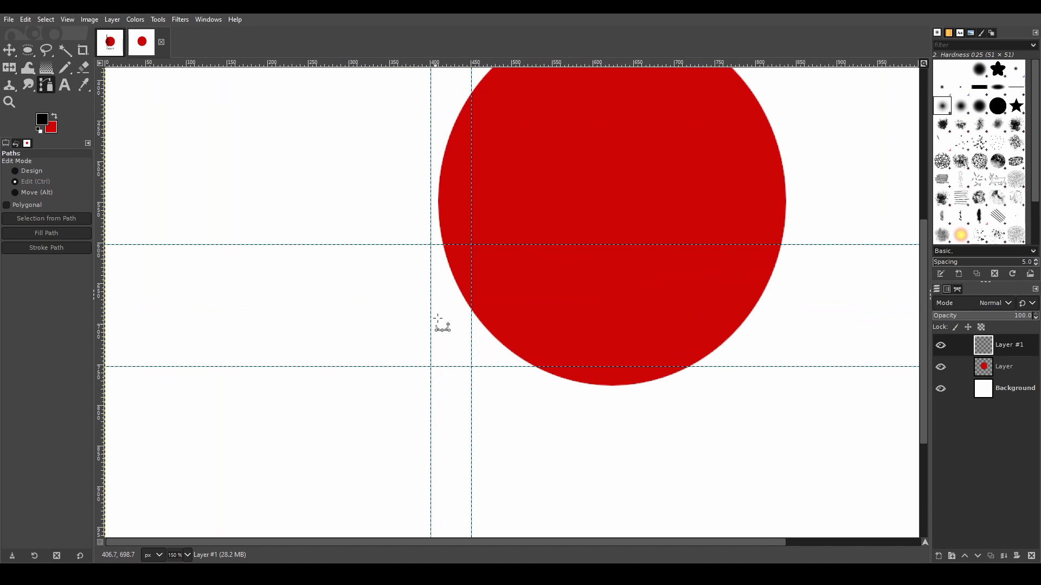
{"action": "scroll", "coordinate": [432, 242], "scroll_direction": "up", "scroll_amount": 1, "text": "ctrl"}
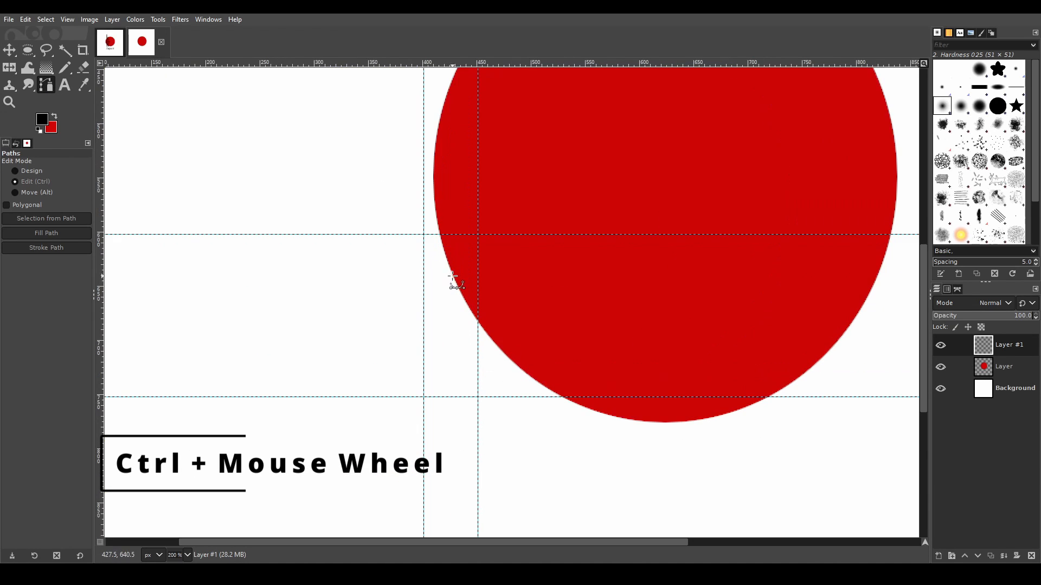
{"action": "left_click", "coordinate": [423, 235]}
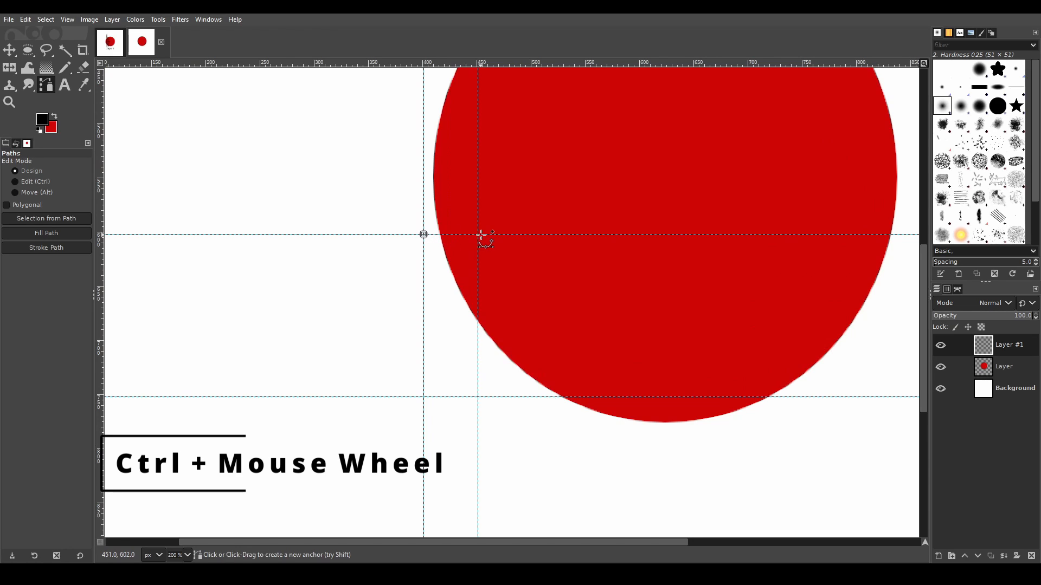
{"action": "left_click", "coordinate": [478, 234]}
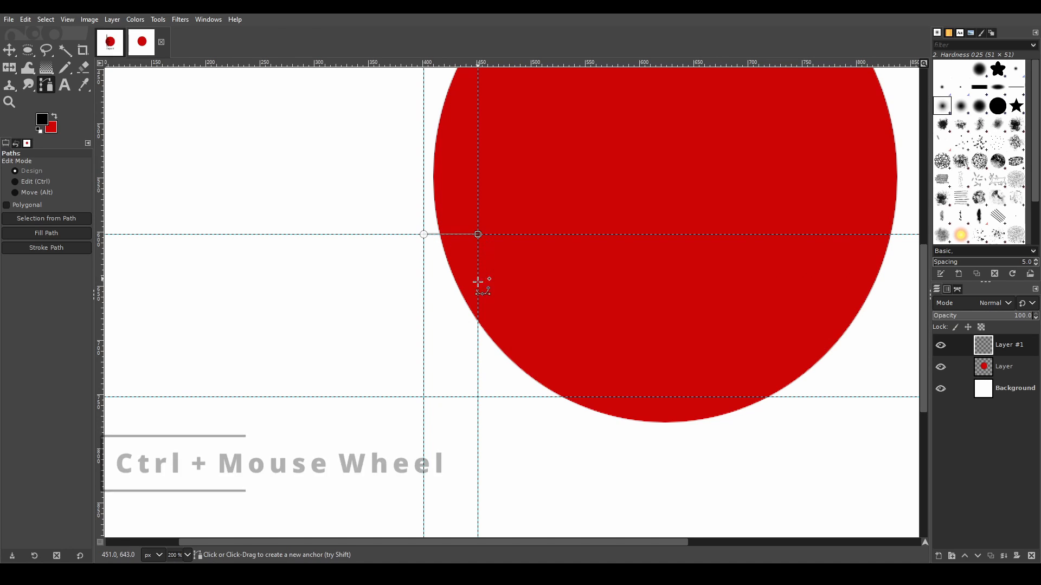
{"action": "left_click", "coordinate": [478, 396]}
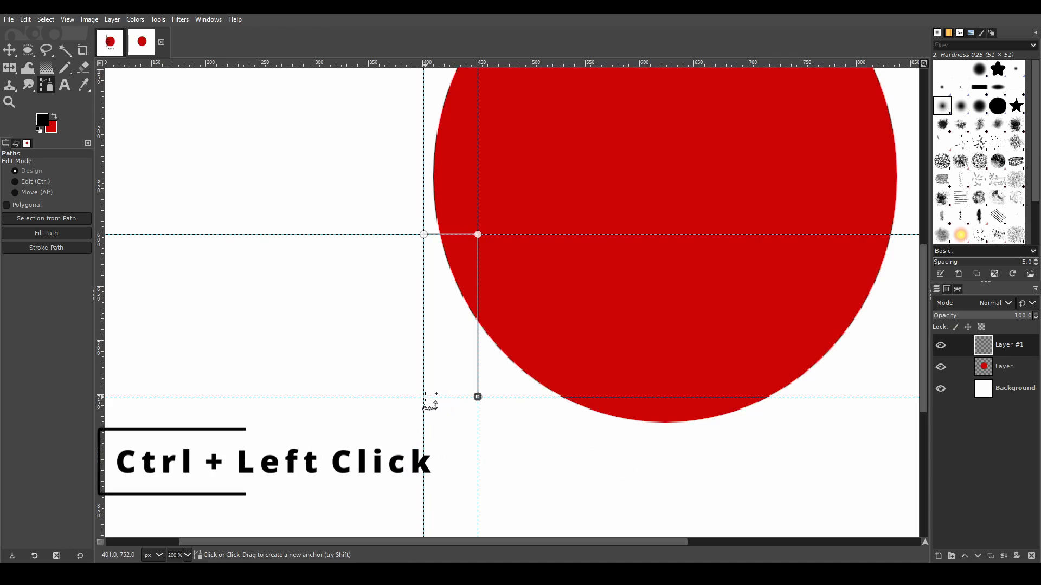
{"action": "left_click", "coordinate": [423, 397]}
{"action": "left_click", "coordinate": [423, 234], "text": "ctrl"}
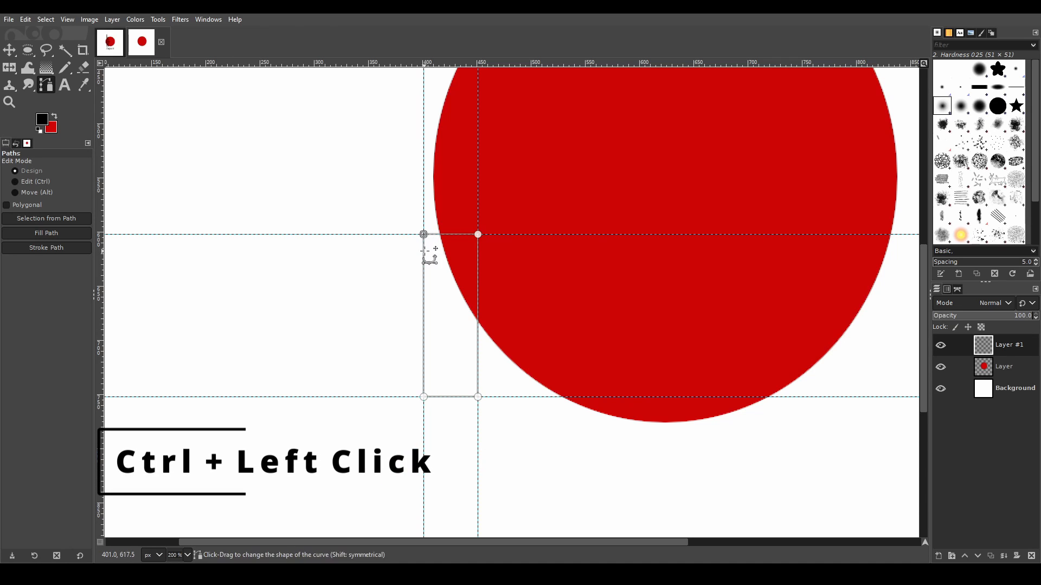
Bend the two long sides of the path inward and angle the curve handles of its right side
{"action": "scroll", "coordinate": [446, 345], "scroll_direction": "up", "scroll_amount": 2}
{"action": "left_click_drag", "start_coordinate": [402, 271], "coordinate": [417, 268]}
{"action": "left_click_drag", "start_coordinate": [510, 280], "coordinate": [492, 288]}
{"action": "left_click_drag", "start_coordinate": [484, 127], "coordinate": [484, 136]}
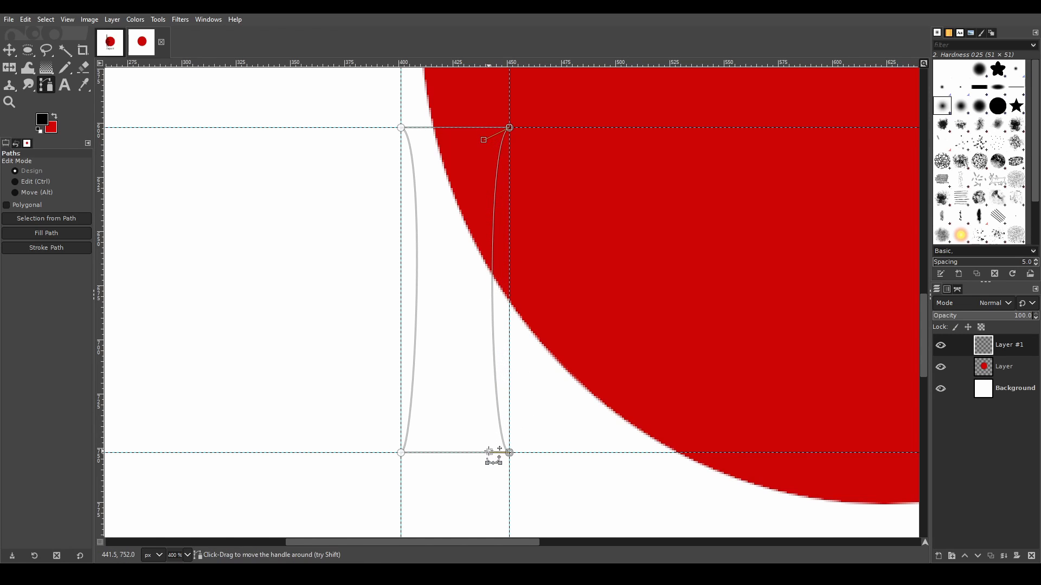
{"action": "left_click_drag", "start_coordinate": [491, 451], "coordinate": [488, 434]}
Adjust the curve handles on both long sides so the path narrows evenly in the middle
{"action": "left_click", "coordinate": [415, 186]}
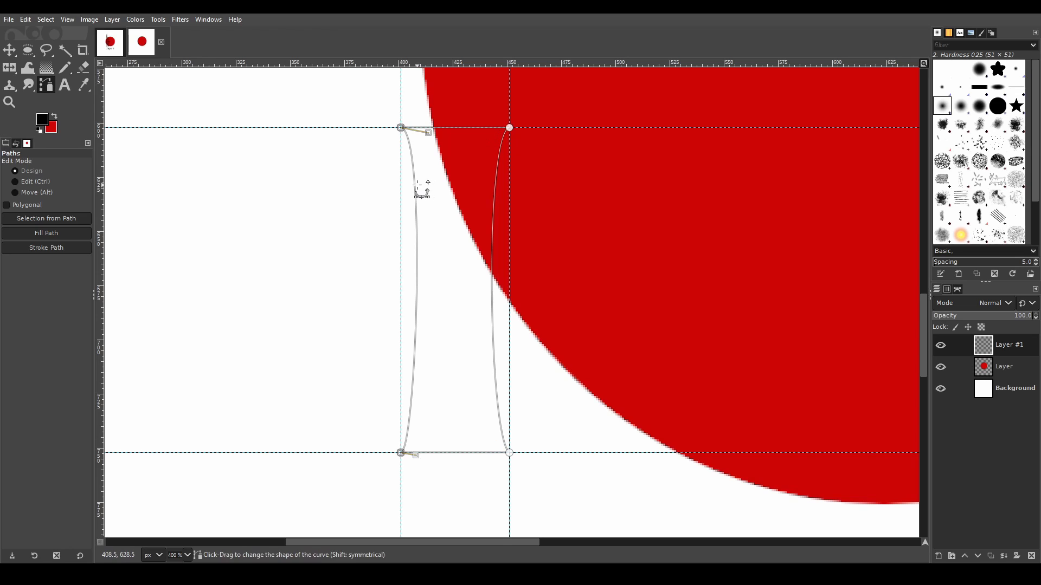
{"action": "left_click_drag", "start_coordinate": [429, 132], "coordinate": [430, 152]}
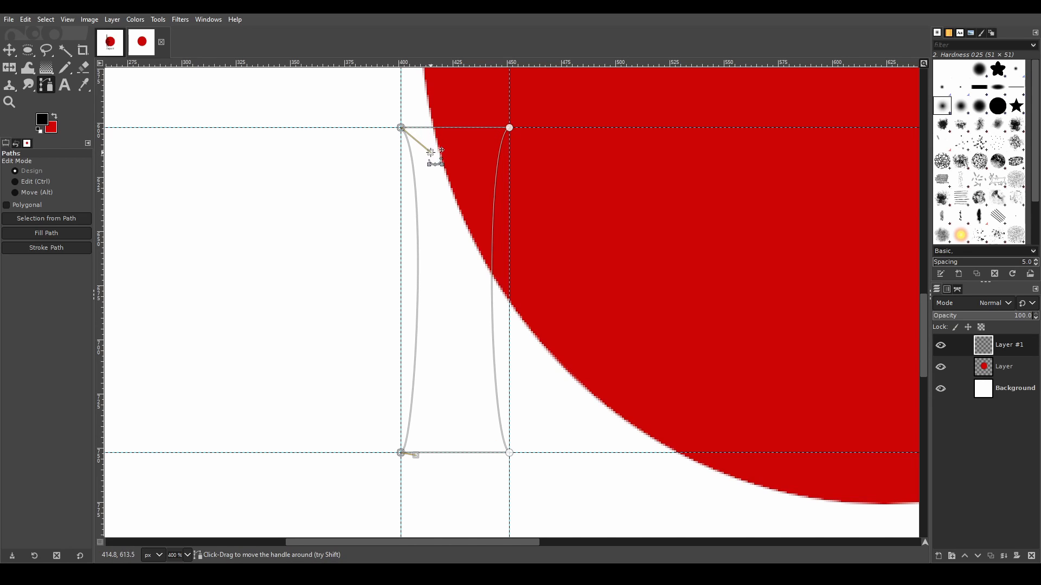
{"action": "left_click_drag", "start_coordinate": [416, 443], "coordinate": [417, 434]}
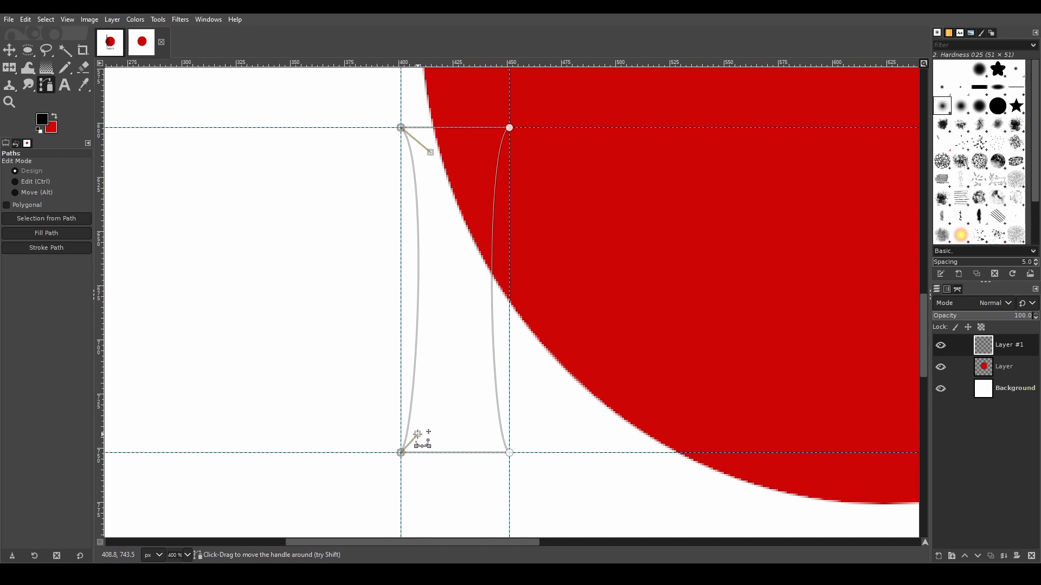
{"action": "left_click", "coordinate": [496, 215]}
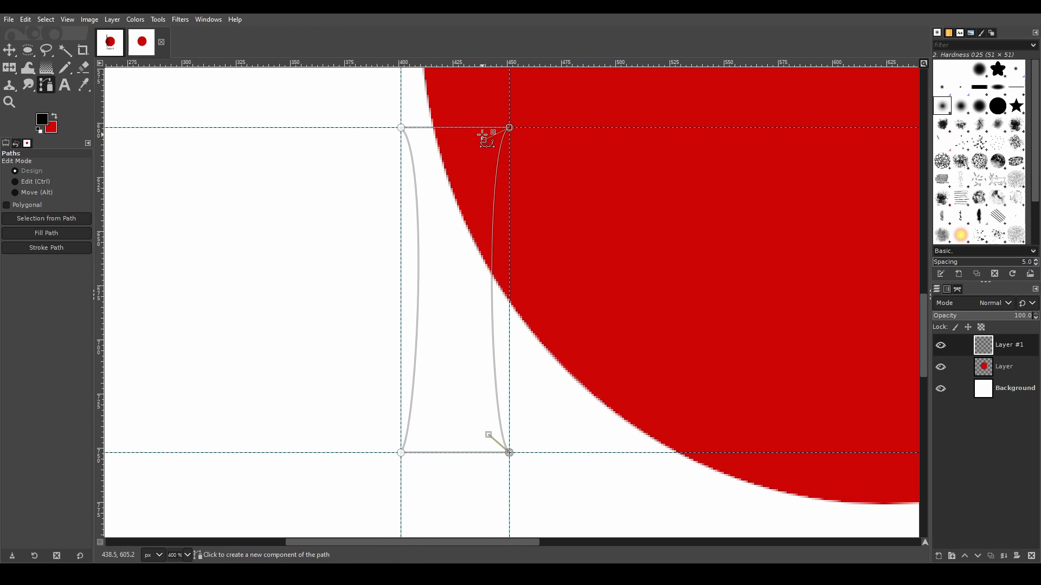
{"action": "left_click_drag", "start_coordinate": [484, 141], "coordinate": [481, 147]}
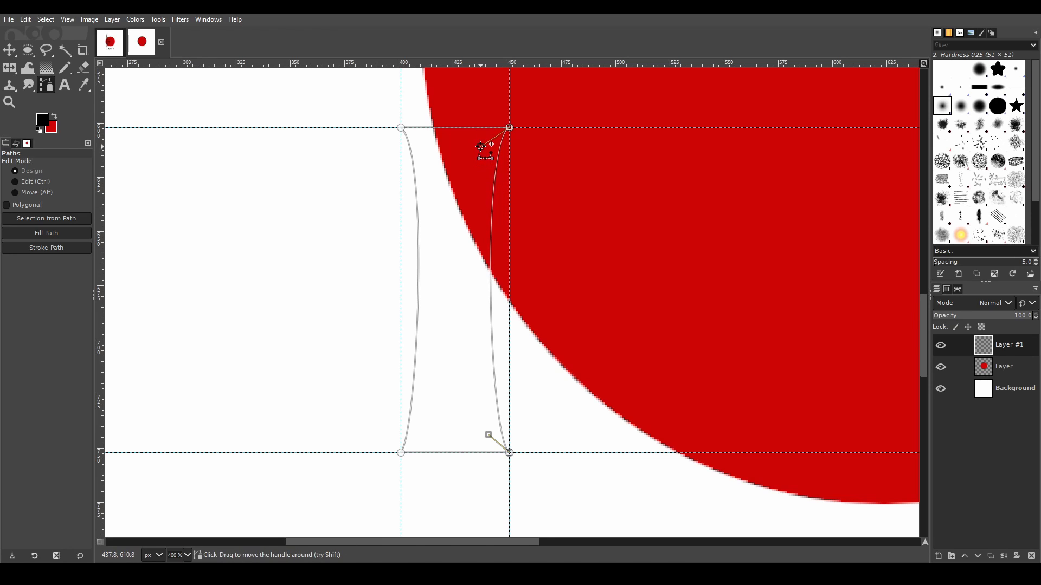
{"action": "left_click_drag", "start_coordinate": [488, 435], "coordinate": [492, 432]}
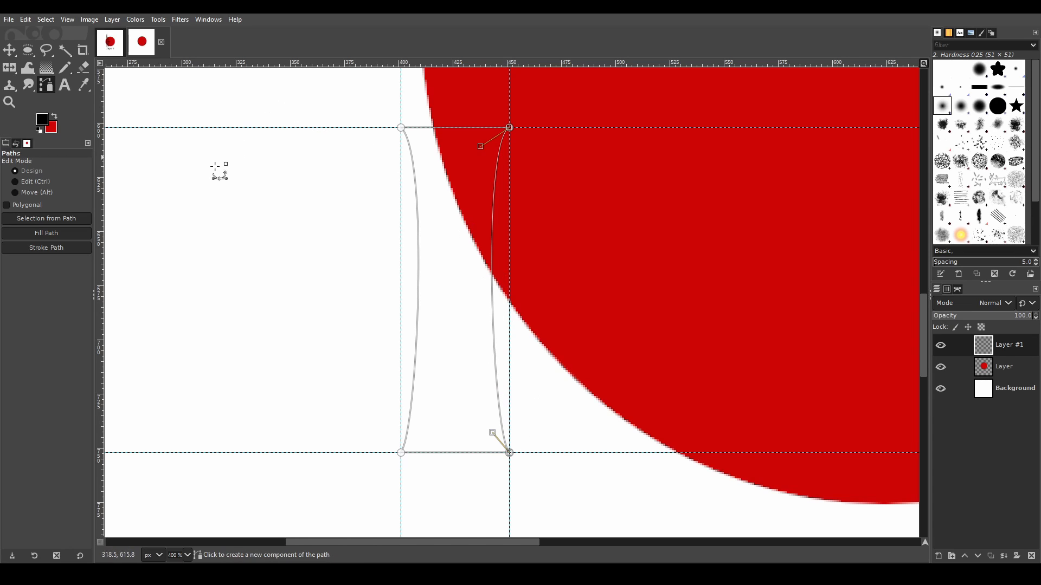
Fill the path with solid black on the new layer and clear any selection
{"action": "left_click", "coordinate": [58, 234]}
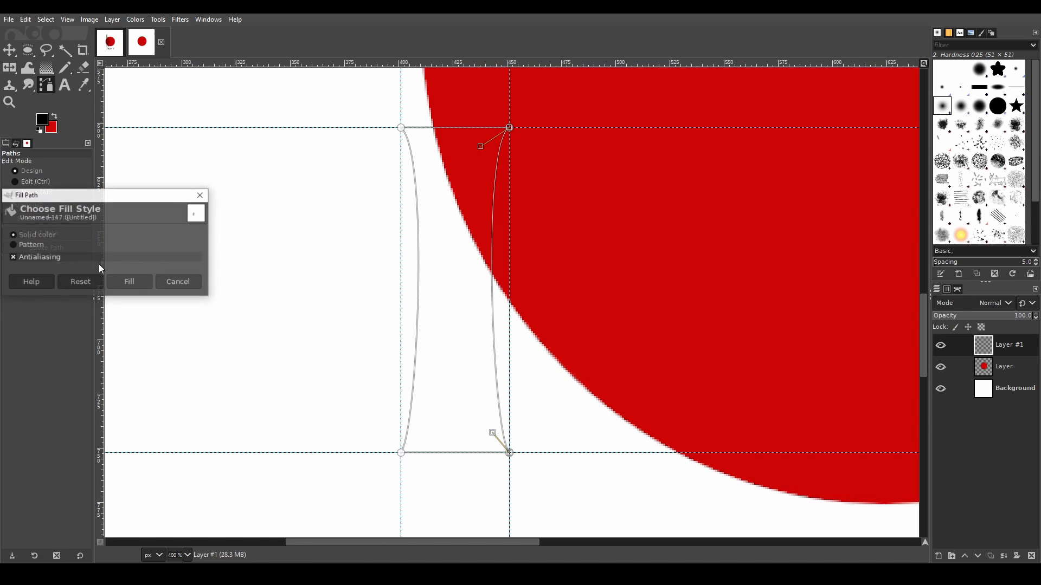
{"action": "left_click", "coordinate": [128, 280]}
{"action": "left_click", "coordinate": [45, 19]}
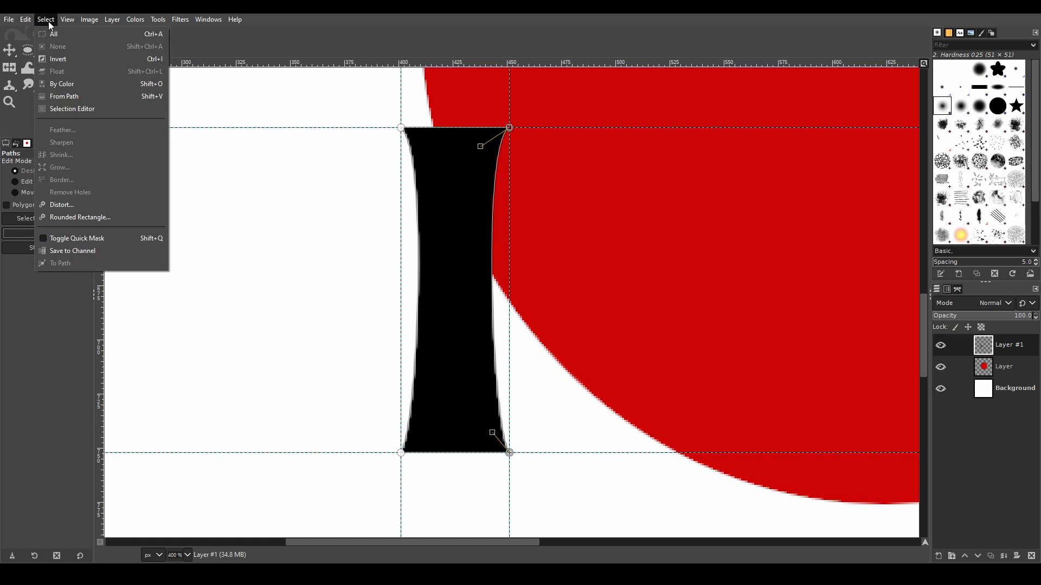
{"action": "left_click", "coordinate": [57, 60]}
{"action": "left_click", "coordinate": [46, 20]}
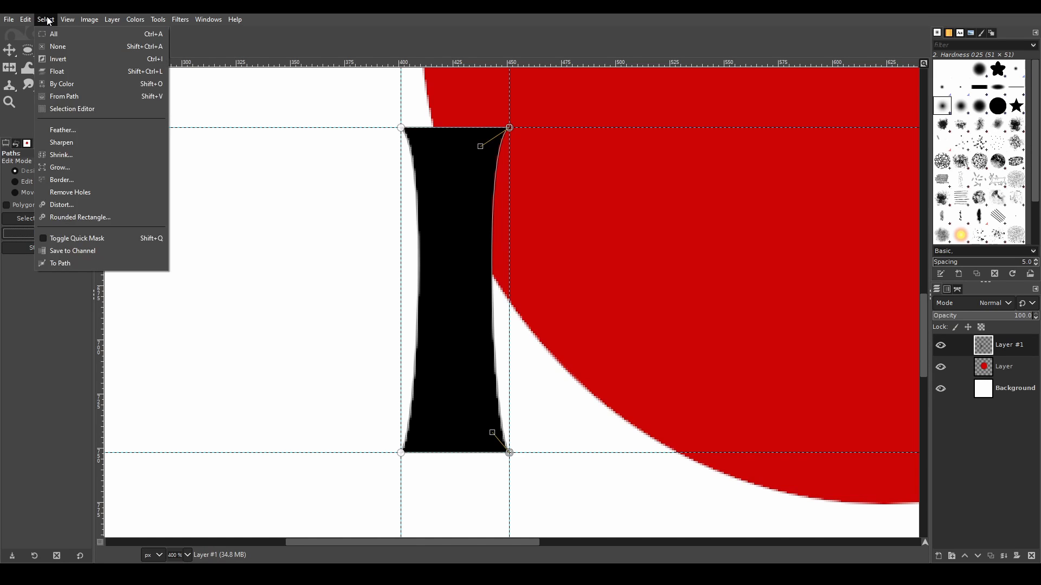
{"action": "left_click", "coordinate": [63, 49]}
Remove the two vertical guides and the upper horizontal guide from the canvas with the Move tool
{"action": "left_click", "coordinate": [10, 50]}
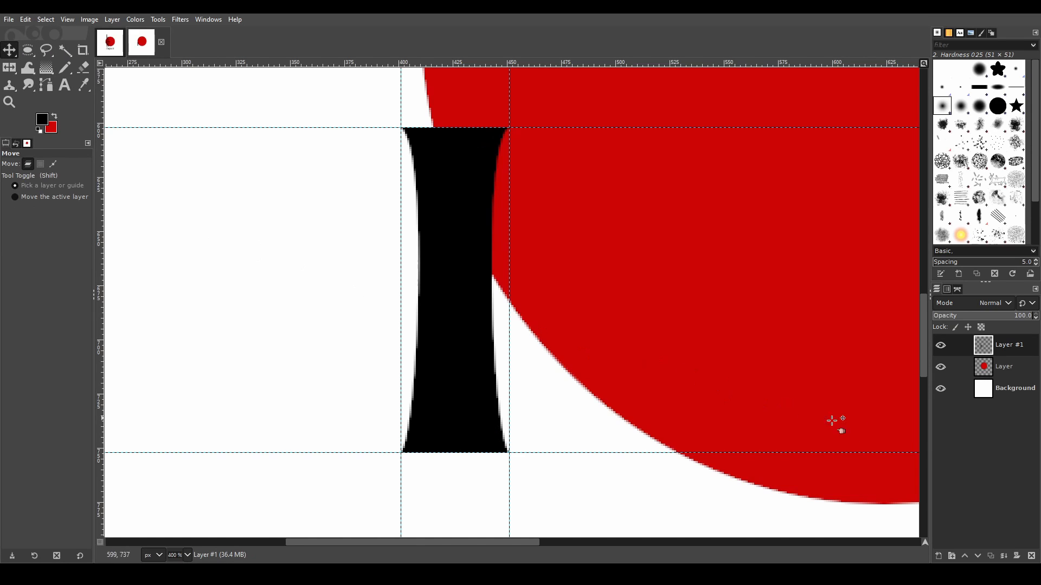
{"action": "scroll", "coordinate": [780, 418], "scroll_direction": "down", "scroll_amount": 2}
{"action": "scroll", "coordinate": [727, 414], "scroll_direction": "down", "scroll_amount": 1}
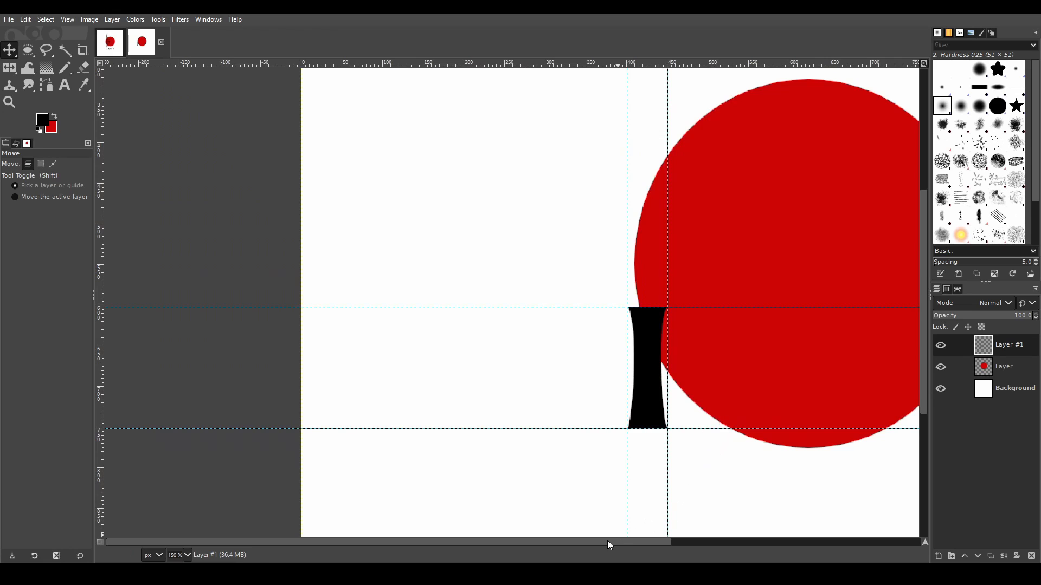
{"action": "scroll", "coordinate": [612, 542], "scroll_direction": "right", "scroll_amount": 3}
{"action": "scroll", "coordinate": [672, 391], "scroll_direction": "down", "scroll_amount": 2}
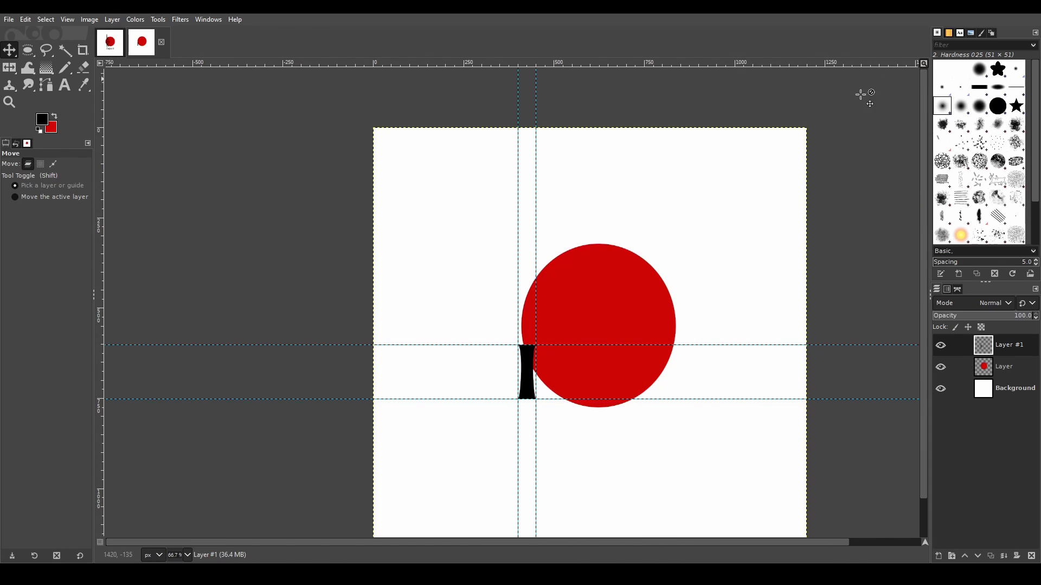
{"action": "scroll", "coordinate": [895, 82], "scroll_direction": "down", "scroll_amount": 1}
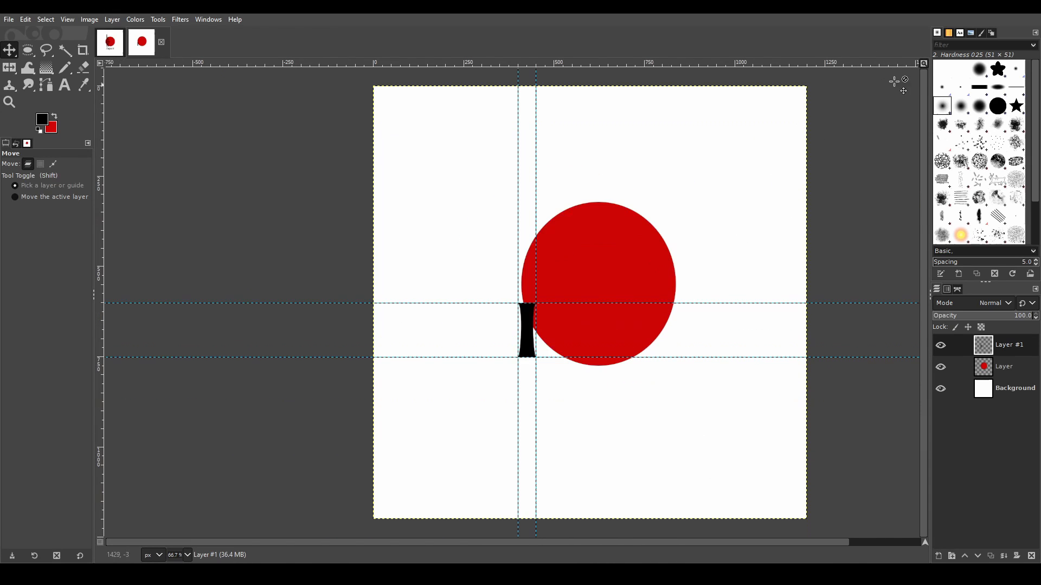
{"action": "left_click", "coordinate": [925, 61]}
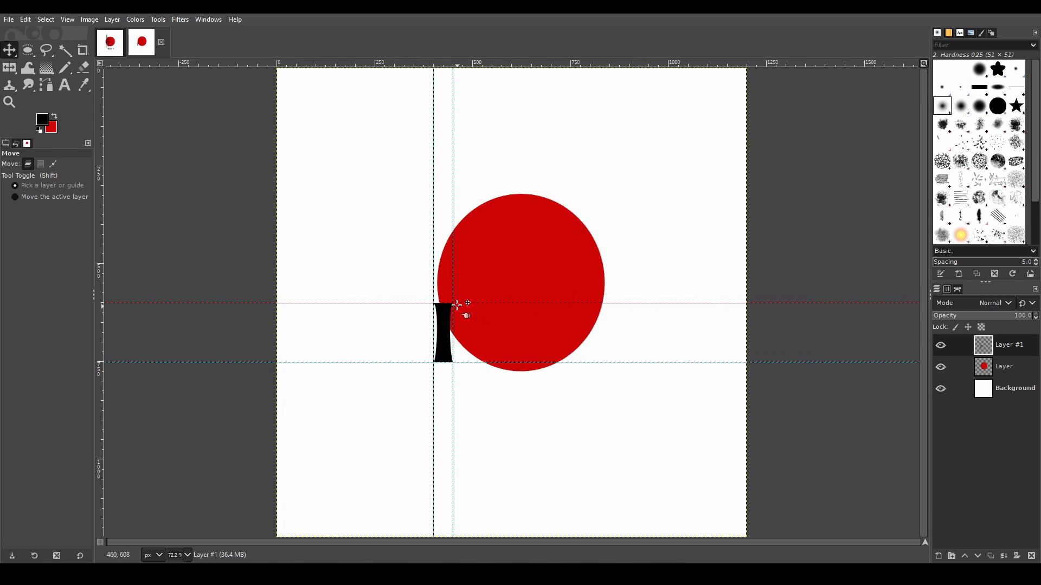
{"action": "left_click_drag", "start_coordinate": [454, 304], "coordinate": [834, 21]}
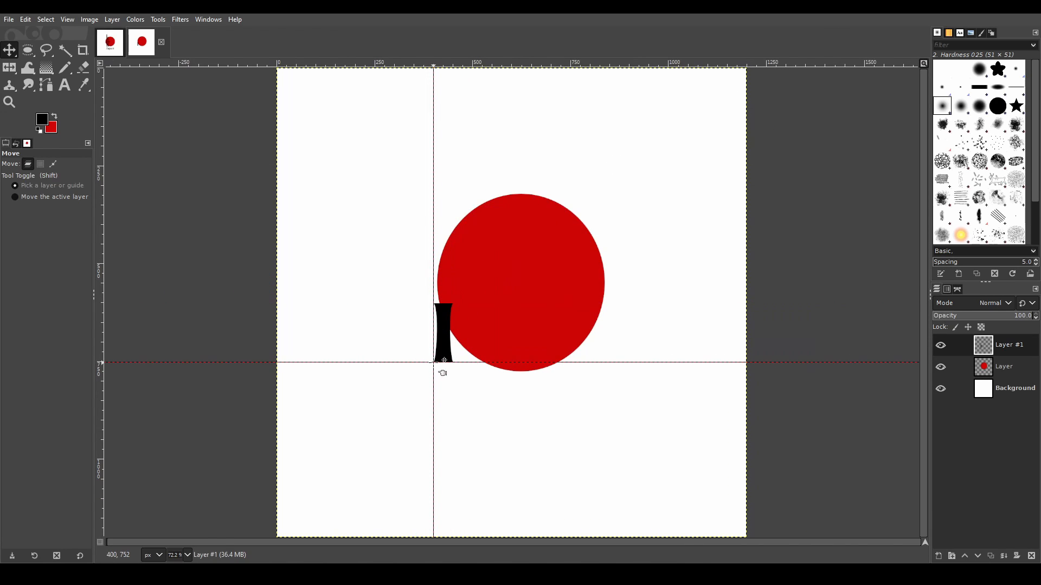
{"action": "left_click_drag", "start_coordinate": [433, 355], "coordinate": [263, 353]}
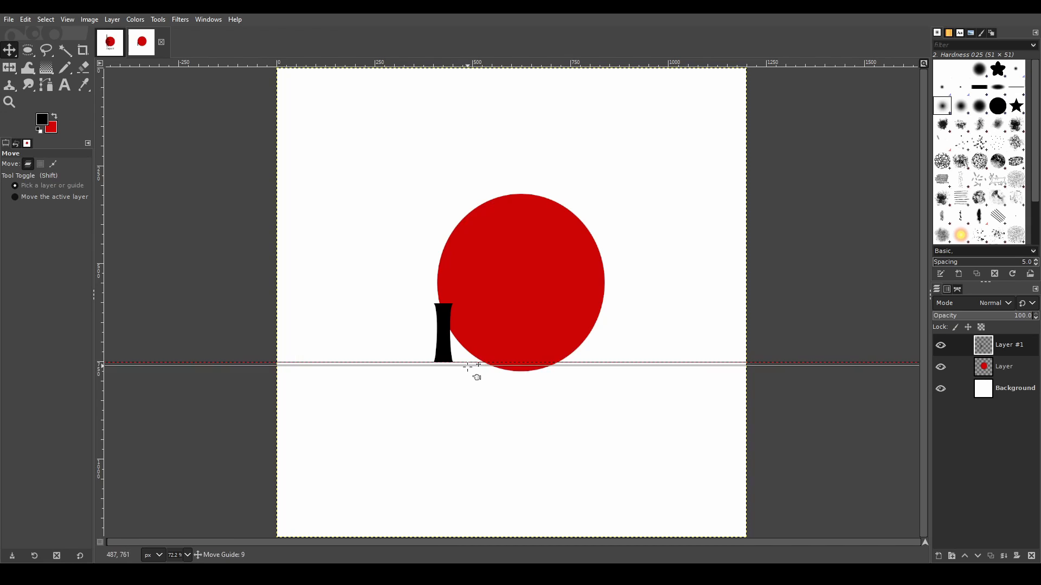
Lower the remaining horizontal guide, move the black shape down so its base rests on it, and clear any selection
{"action": "mouse_move", "coordinate": [467, 362]}
{"action": "left_mouse_down"}
{"action": "mouse_move", "coordinate": [466, 381]}
{"action": "mouse_move", "coordinate": [450, 356]}
{"action": "left_mouse_up"}
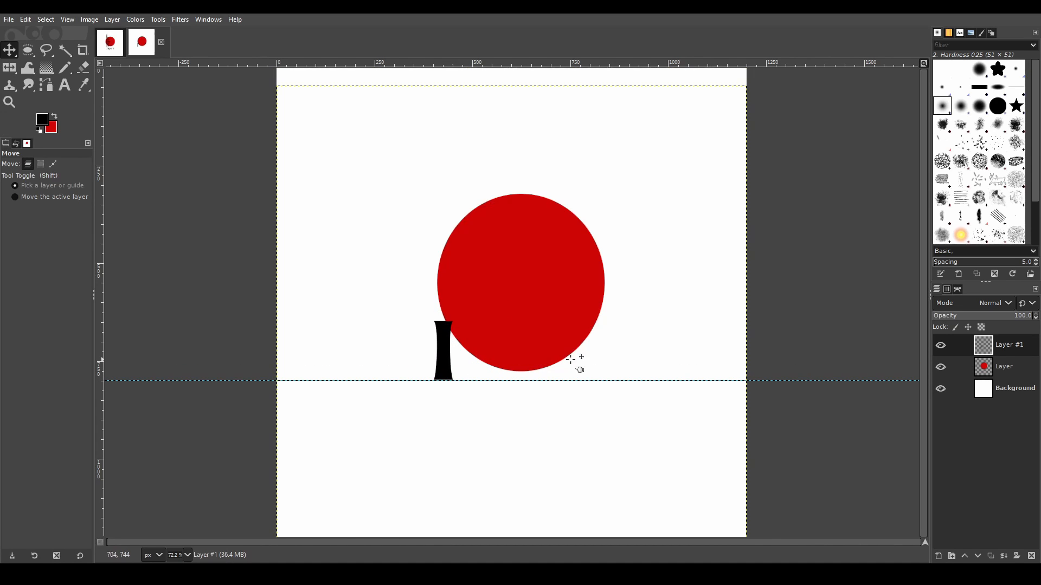
{"action": "left_click", "coordinate": [47, 22]}
{"action": "left_click", "coordinate": [62, 58]}
{"action": "left_click", "coordinate": [51, 22]}
{"action": "left_click", "coordinate": [58, 47]}
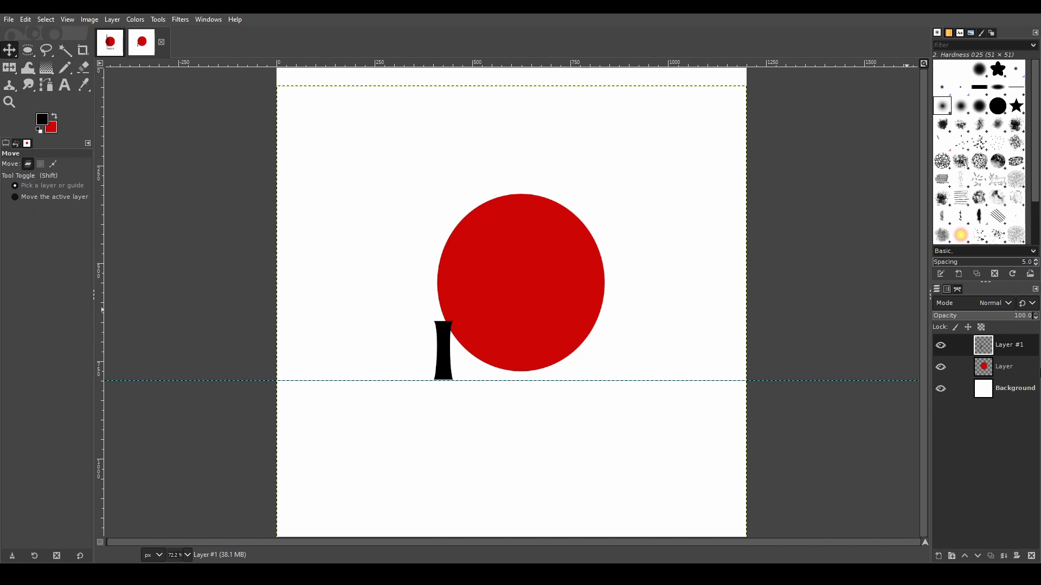
Duplicate the black shape's layer and place the copy directly above the original, leaving a thin gap between the segments
{"action": "left_click", "coordinate": [990, 556]}
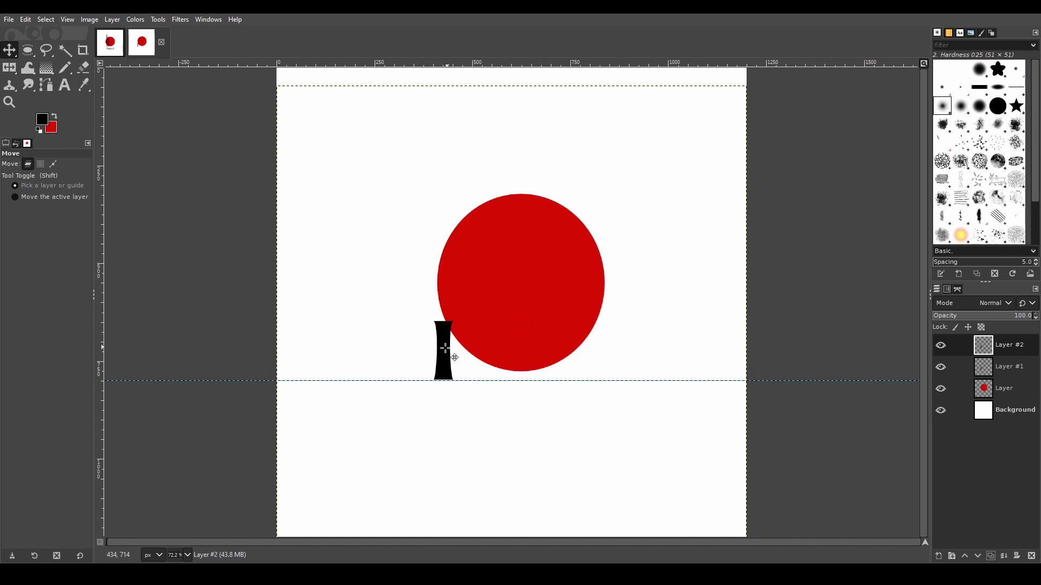
{"action": "left_click_drag", "start_coordinate": [445, 348], "coordinate": [441, 314]}
{"action": "key", "text": "2"}
{"action": "key", "text": "minus"}
{"action": "key", "text": "minus"}
{"action": "key", "text": "minus"}
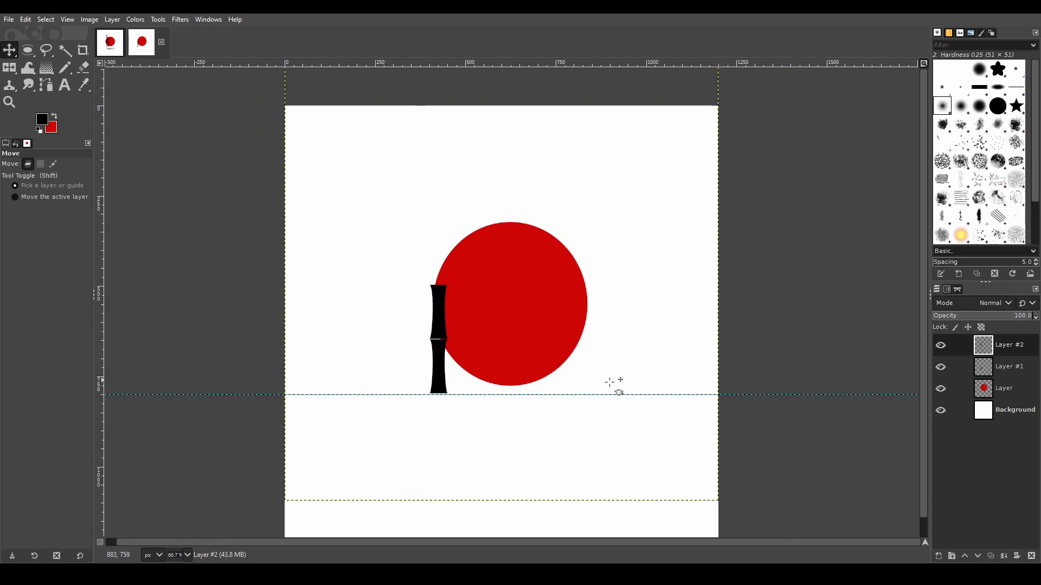
Duplicate Layer #2 and stack the copy on top as the third black segment with a thin gap
{"action": "left_click", "coordinate": [990, 556]}
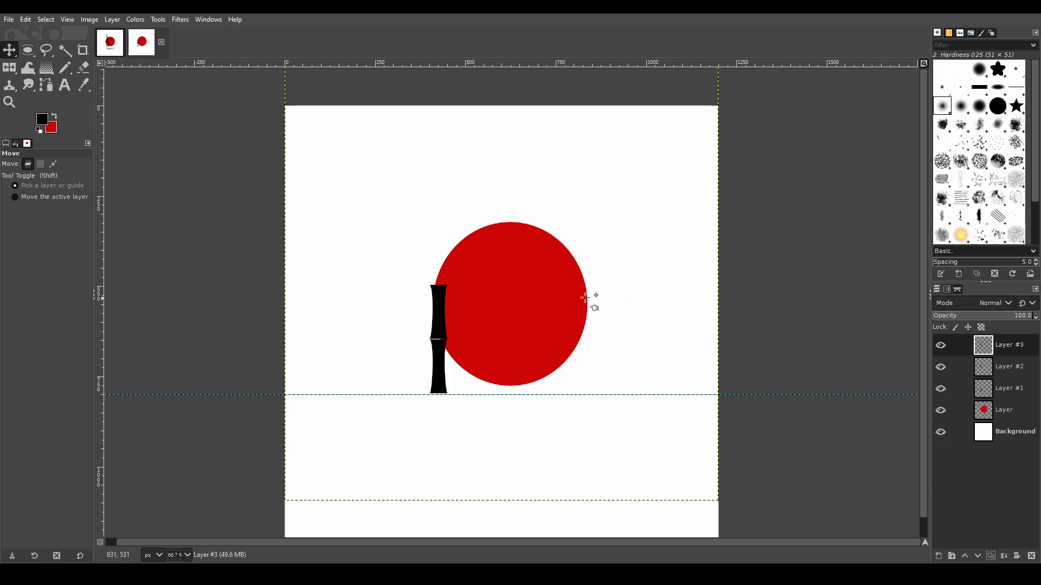
{"action": "key", "text": "plus"}
{"action": "key", "text": "plus"}
{"action": "left_click_drag", "start_coordinate": [385, 320], "coordinate": [388, 197]}
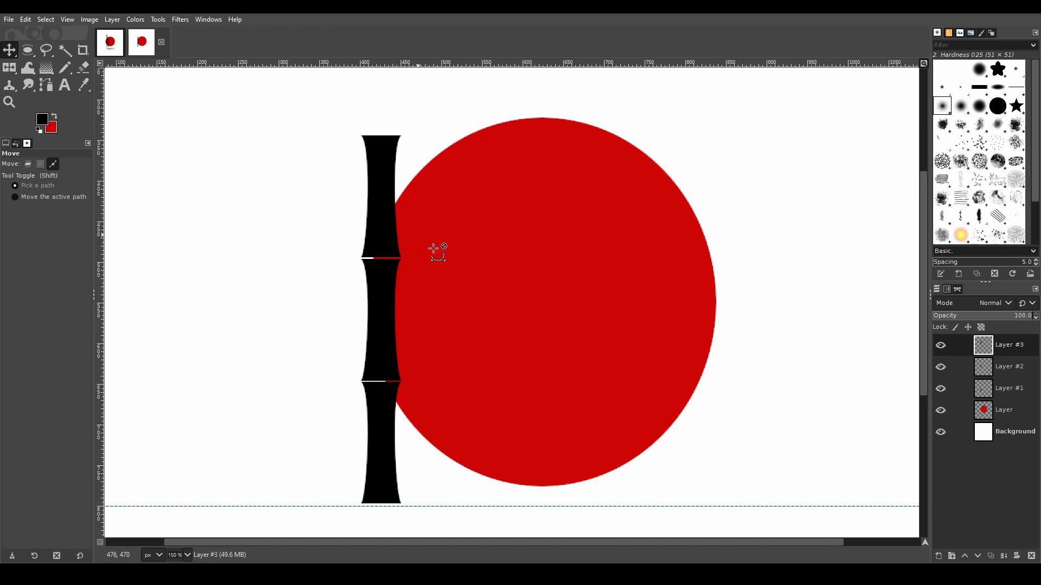
{"action": "key", "text": "minus"}
{"action": "key", "text": "minus"}
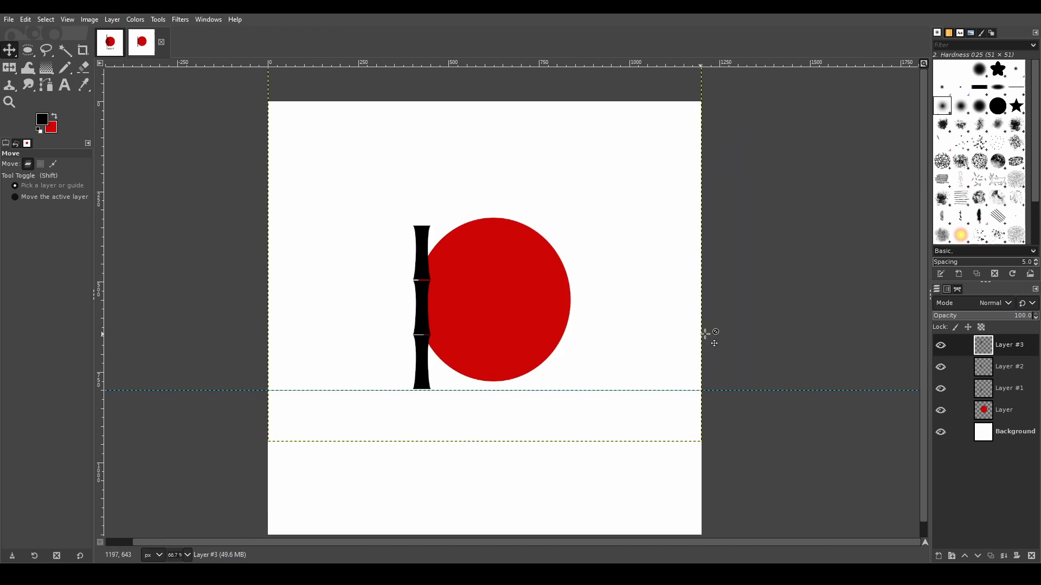
Duplicate Layer #3 and place the copy above the stack as the fourth black segment
{"action": "left_click", "coordinate": [990, 558]}
{"action": "key", "text": "1"}
{"action": "left_click_drag", "start_coordinate": [426, 245], "coordinate": [426, 168]}
{"action": "scroll", "coordinate": [526, 221], "scroll_direction": "down", "scroll_amount": 1}
{"action": "scroll", "coordinate": [526, 221], "scroll_direction": "down", "scroll_amount": 1}
{"action": "scroll", "coordinate": [527, 230], "scroll_direction": "up", "scroll_amount": 1}
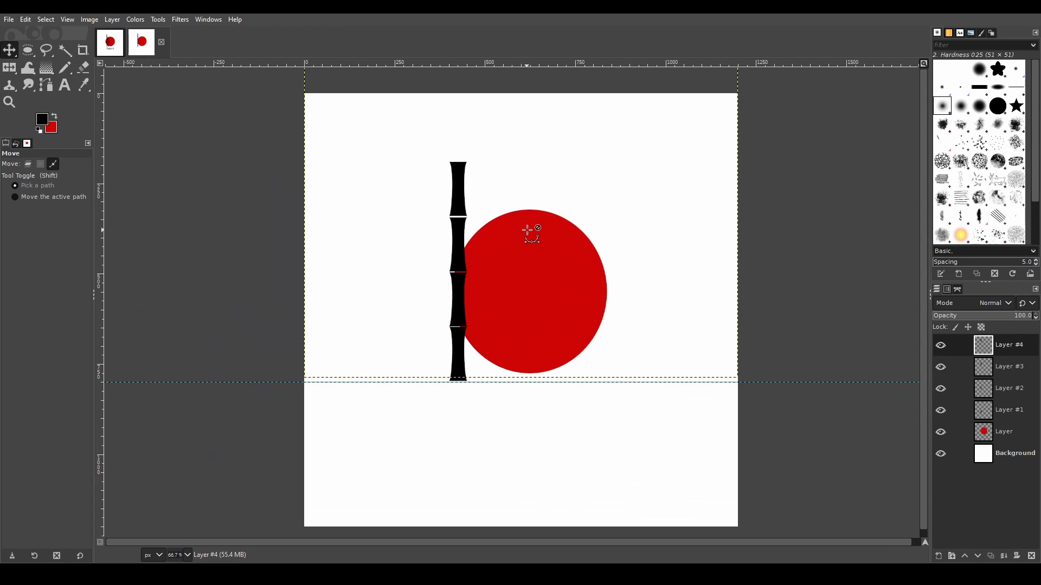
Fine-tune the vertical positions of the top two segments so only a thin gap separates them
{"action": "scroll", "coordinate": [466, 150], "scroll_direction": "up", "scroll_amount": 1}
{"action": "scroll", "coordinate": [440, 127], "scroll_direction": "up", "scroll_amount": 2}
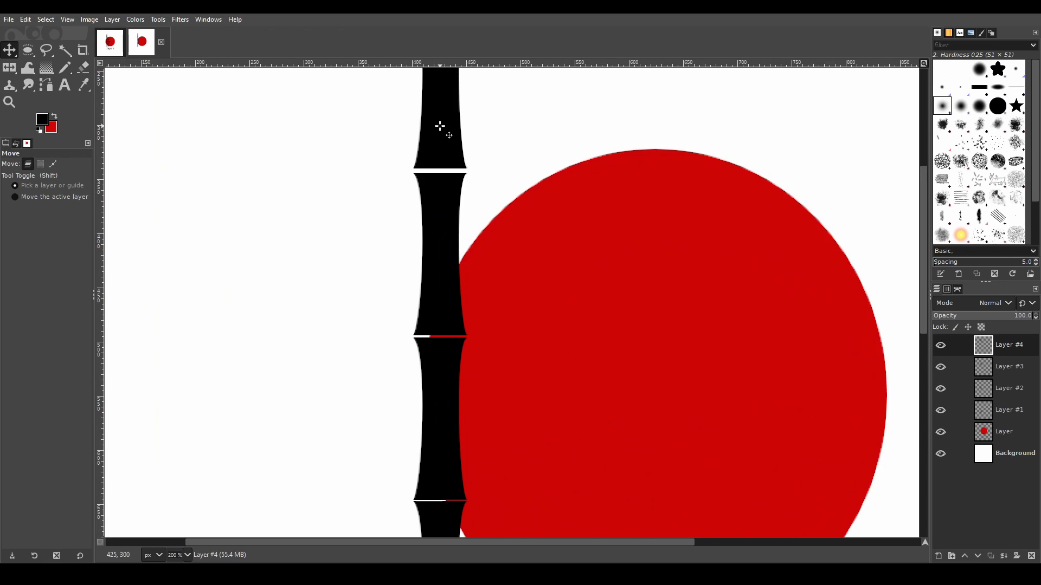
{"action": "left_click_drag", "start_coordinate": [440, 127], "coordinate": [448, 128]}
{"action": "scroll", "coordinate": [466, 323], "scroll_direction": "down", "scroll_amount": 5}
{"action": "scroll", "coordinate": [465, 295], "scroll_direction": "up", "scroll_amount": 5}
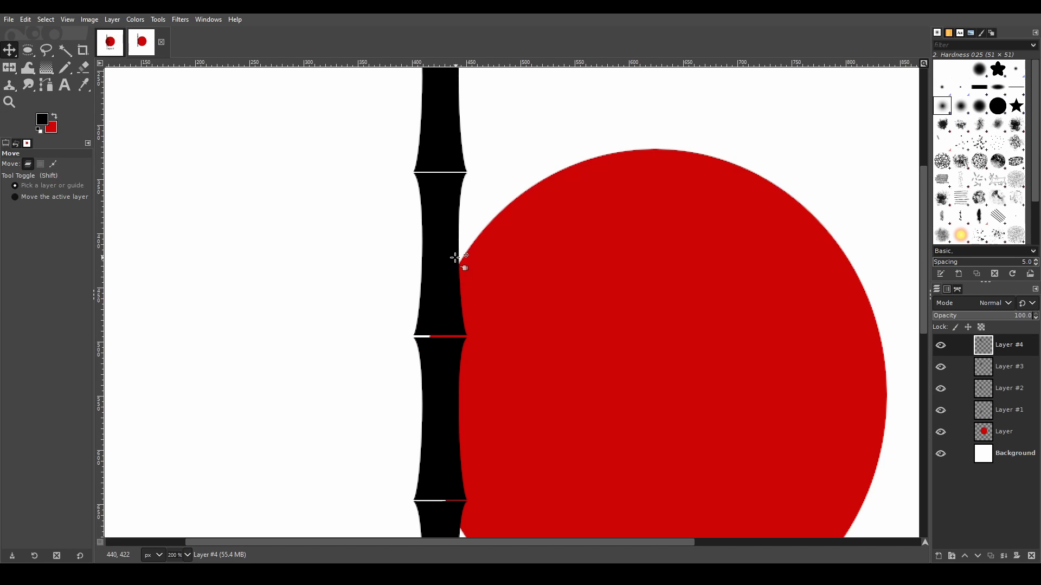
{"action": "left_click_drag", "start_coordinate": [443, 265], "coordinate": [443, 265]}
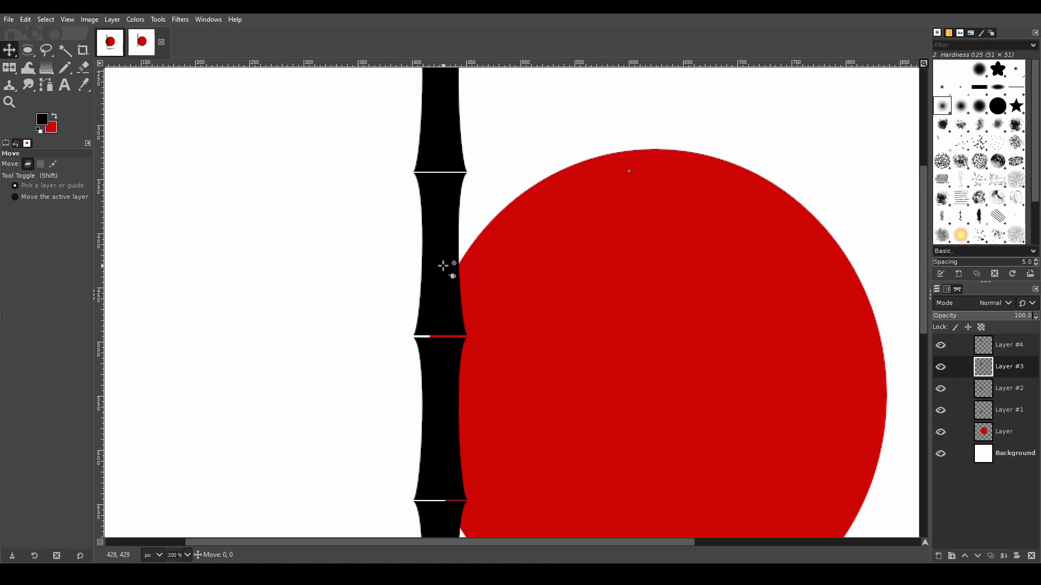
{"action": "key", "text": "Page_Up"}
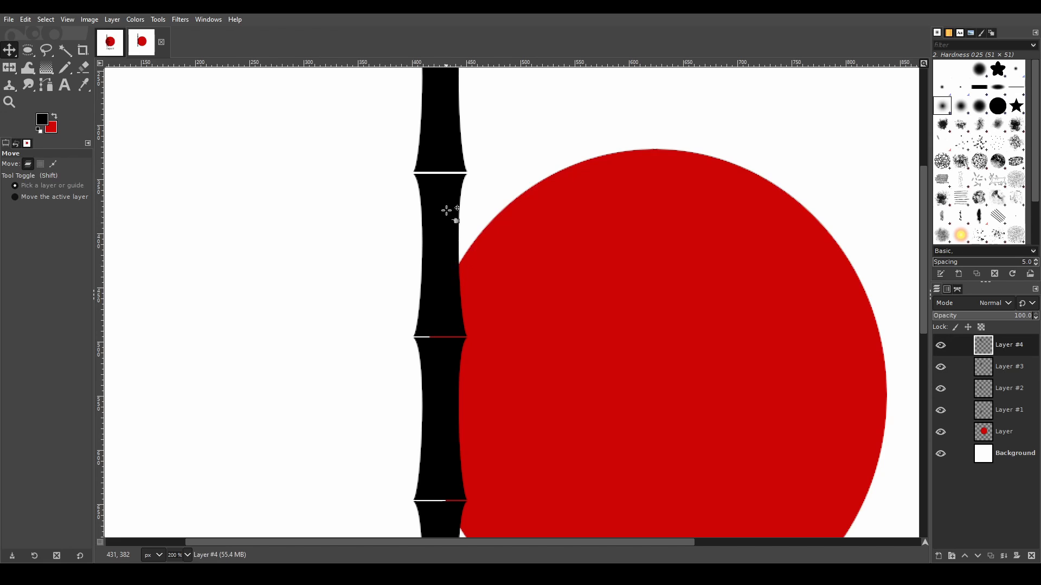
{"action": "left_click_drag", "start_coordinate": [446, 155], "coordinate": [446, 156]}
{"action": "scroll", "coordinate": [506, 265], "scroll_direction": "down", "scroll_amount": 3}
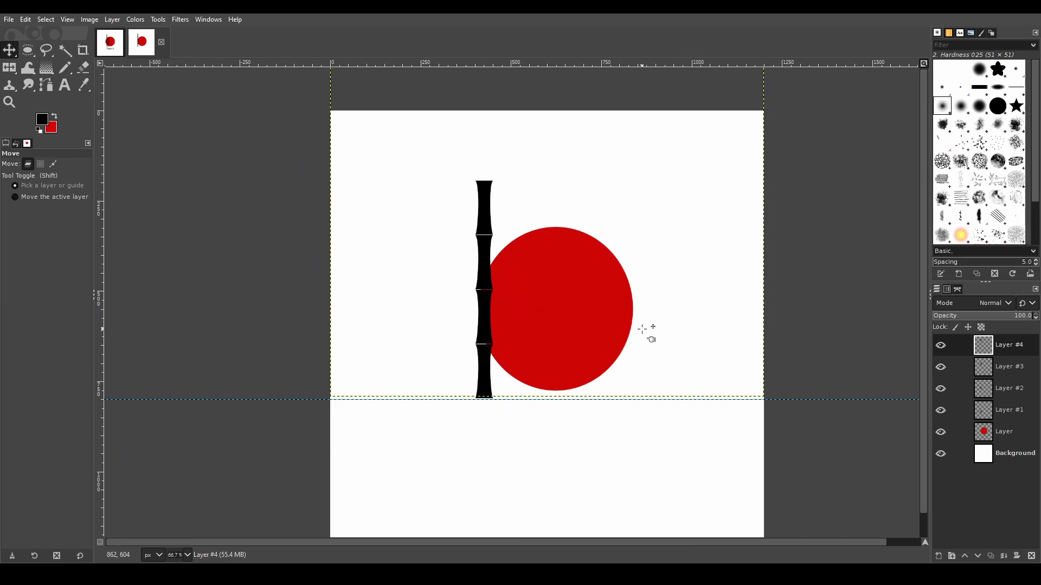
Merge Layer #3 and Layer #2 down into Layer #1 and check the merged segments by toggling the layer's visibility
{"action": "left_click", "coordinate": [1002, 368]}
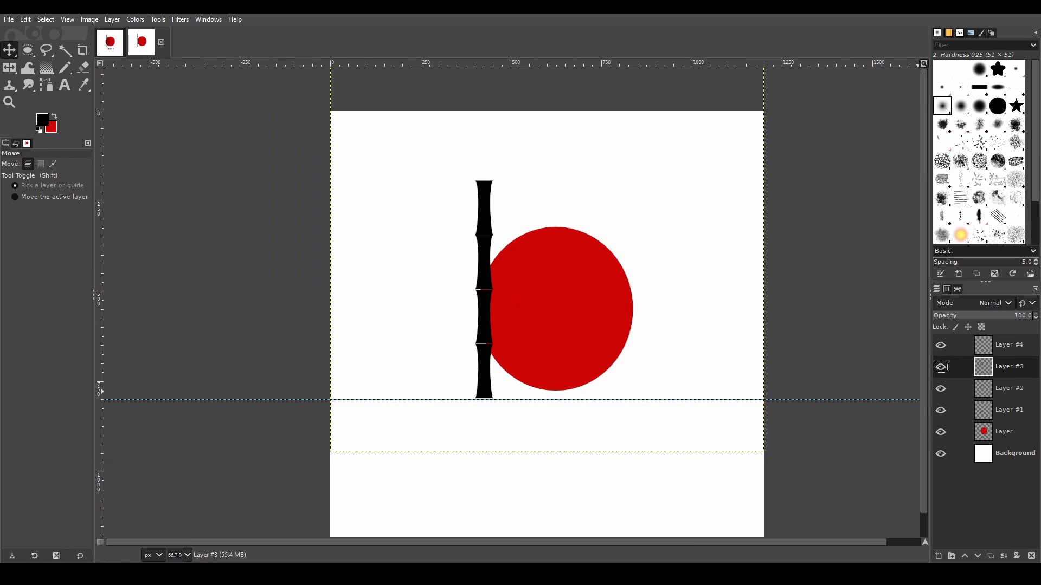
{"action": "left_click", "coordinate": [1004, 558]}
{"action": "left_click", "coordinate": [1004, 558]}
{"action": "left_click", "coordinate": [941, 367]}
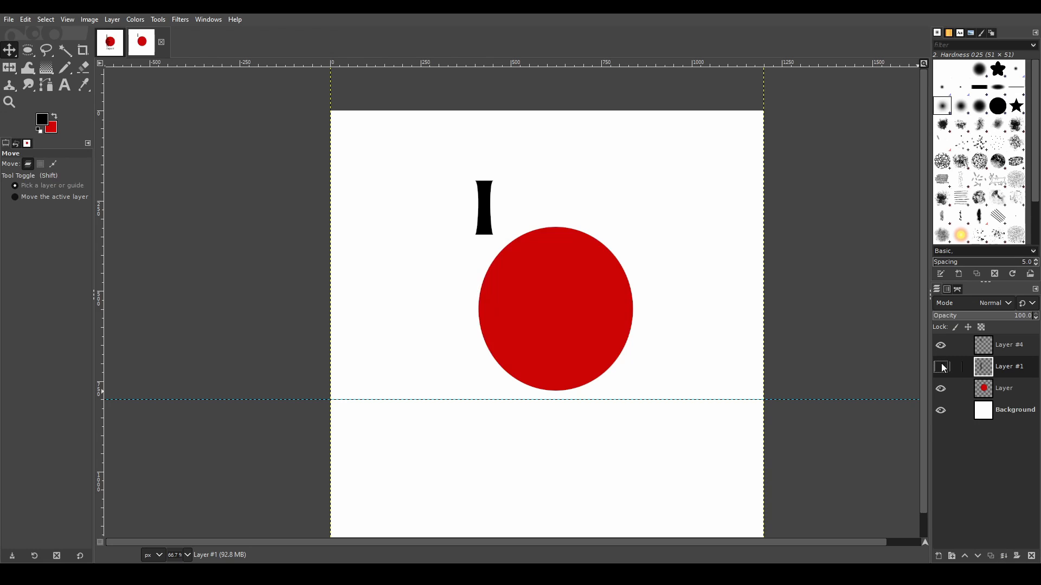
{"action": "left_click", "coordinate": [941, 367]}
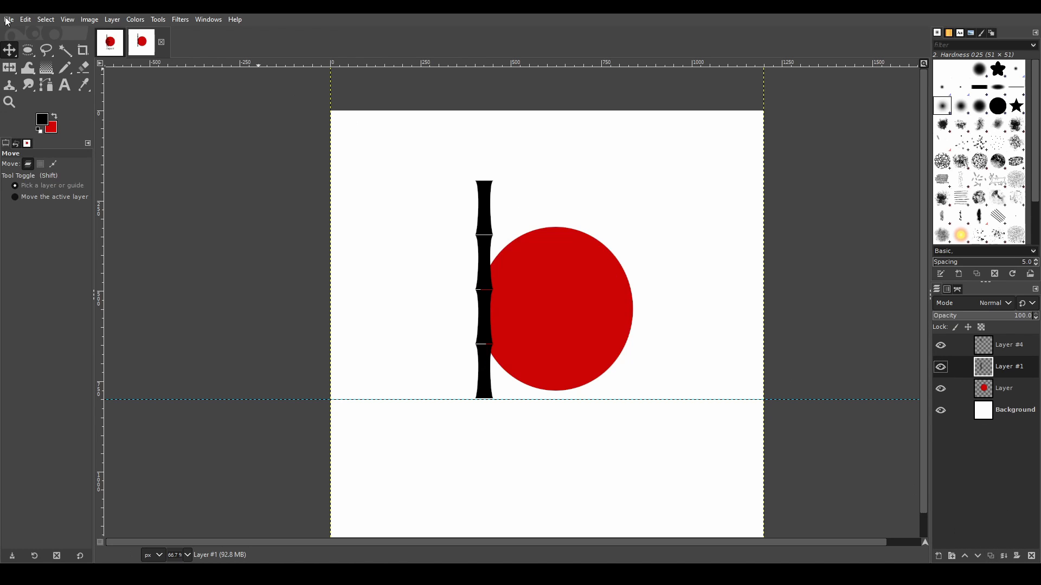
Duplicate the merged three-segment layer, move the copy just right of the first stalk with its base on the guide, and clear any selection
{"action": "left_click", "coordinate": [46, 19]}
{"action": "left_click", "coordinate": [54, 58]}
{"action": "left_click", "coordinate": [46, 20]}
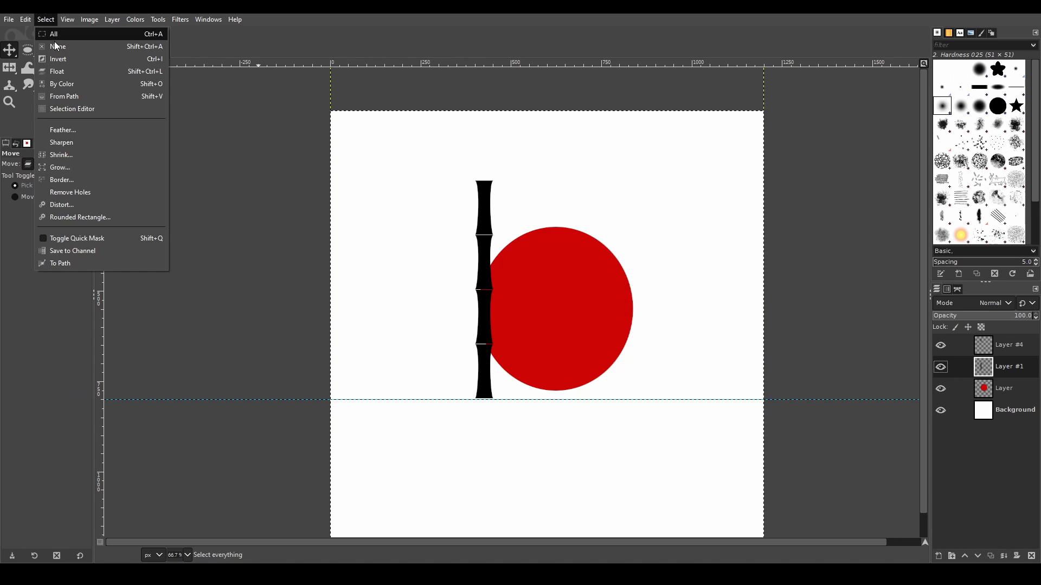
{"action": "left_click", "coordinate": [663, 298]}
{"action": "left_click", "coordinate": [991, 557]}
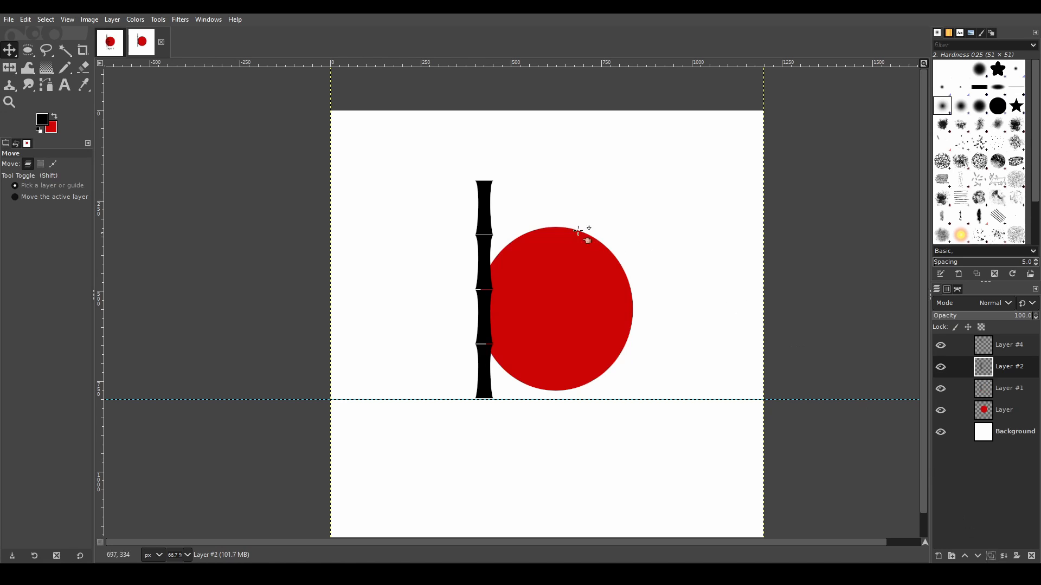
{"action": "left_click_drag", "start_coordinate": [483, 284], "coordinate": [509, 274]}
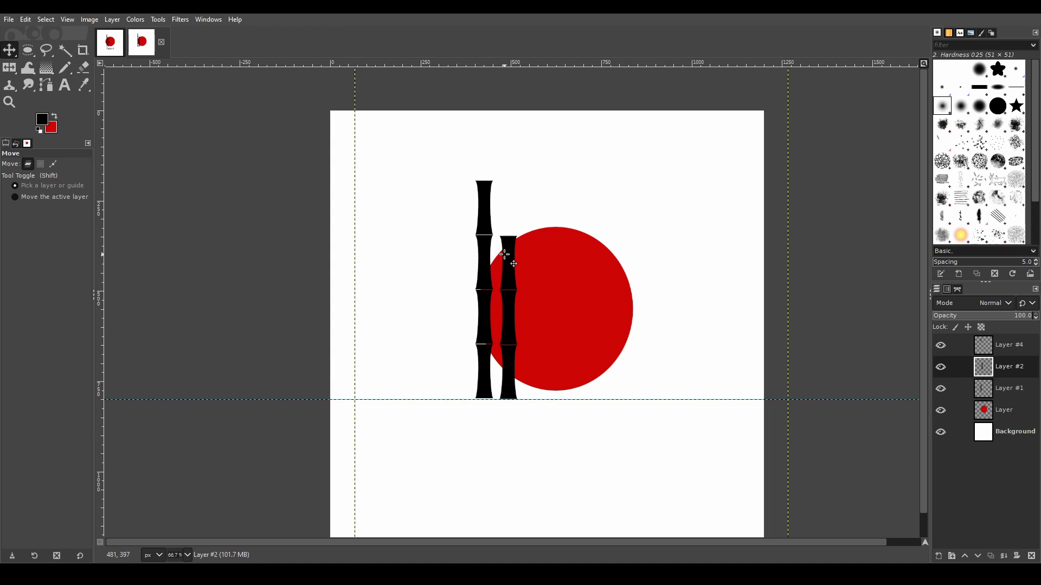
{"action": "left_click", "coordinate": [43, 20]}
{"action": "left_click", "coordinate": [54, 57]}
{"action": "left_click", "coordinate": [50, 20]}
{"action": "left_click", "coordinate": [54, 46]}
Raise Layer #1 above Layer #2 in the stack and merge Layer #4 down into Layer #1
{"action": "left_click_drag", "start_coordinate": [992, 393], "coordinate": [993, 358]}
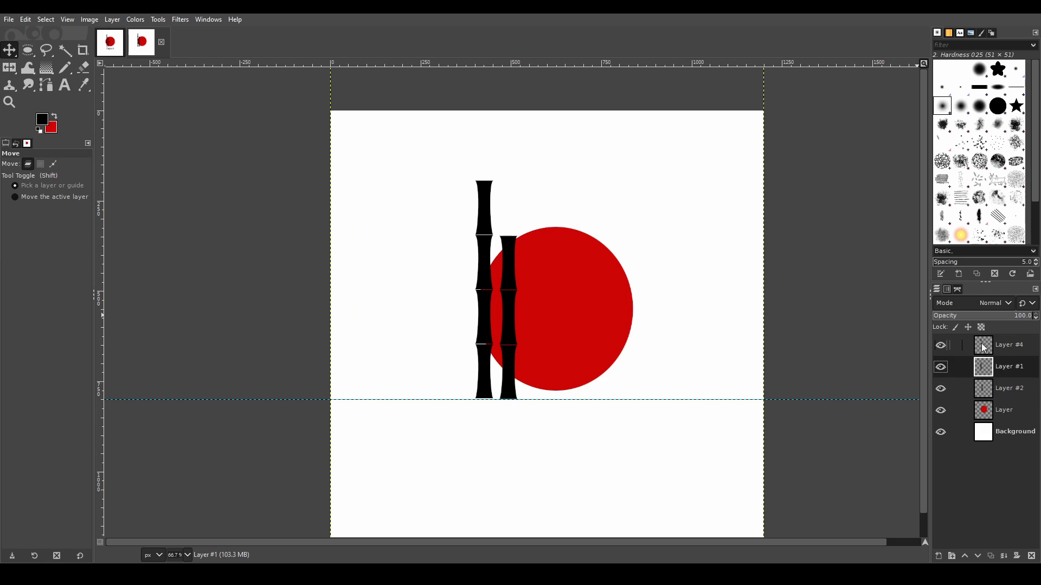
{"action": "left_click", "coordinate": [940, 346]}
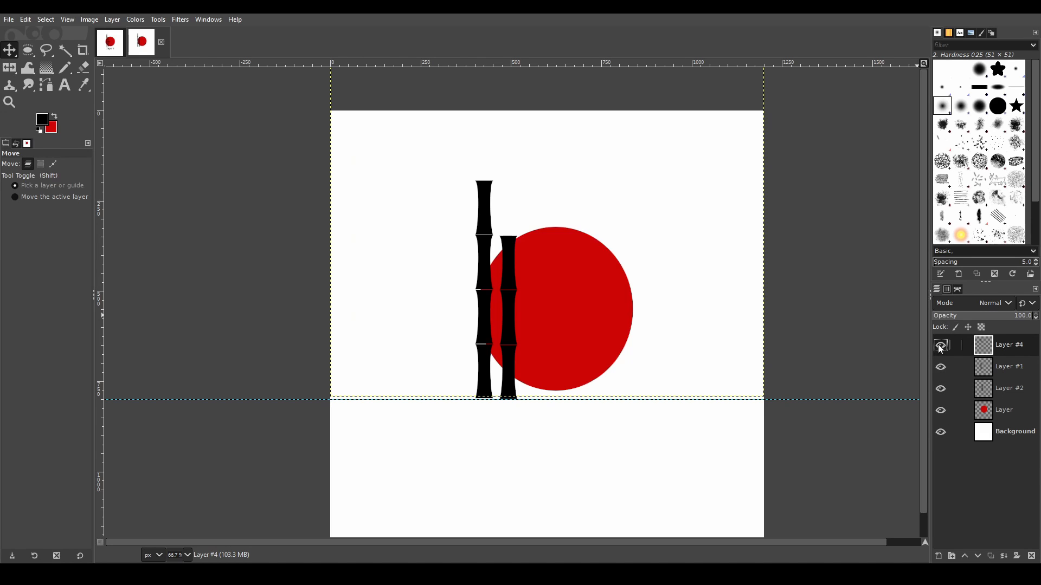
{"action": "left_click", "coordinate": [940, 367]}
{"action": "left_click", "coordinate": [941, 366]}
{"action": "left_click", "coordinate": [1004, 556]}
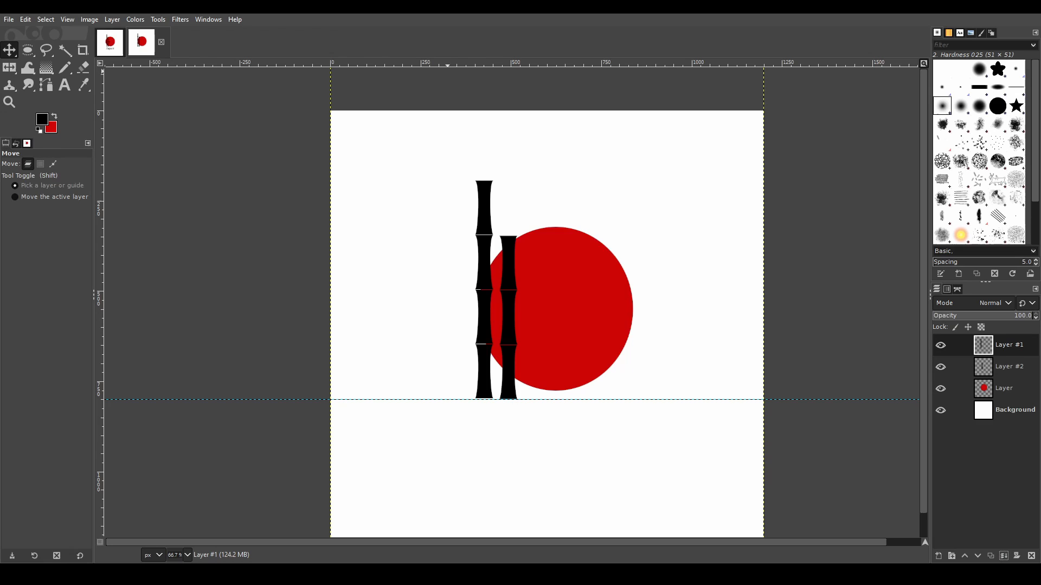
Make Layer #2, the shorter stalk, the active layer and clear any selection
{"action": "left_click", "coordinate": [46, 19]}
{"action": "left_click", "coordinate": [49, 32]}
{"action": "left_click", "coordinate": [57, 48]}
{"action": "left_click", "coordinate": [1009, 369]}
{"action": "left_click", "coordinate": [42, 21]}
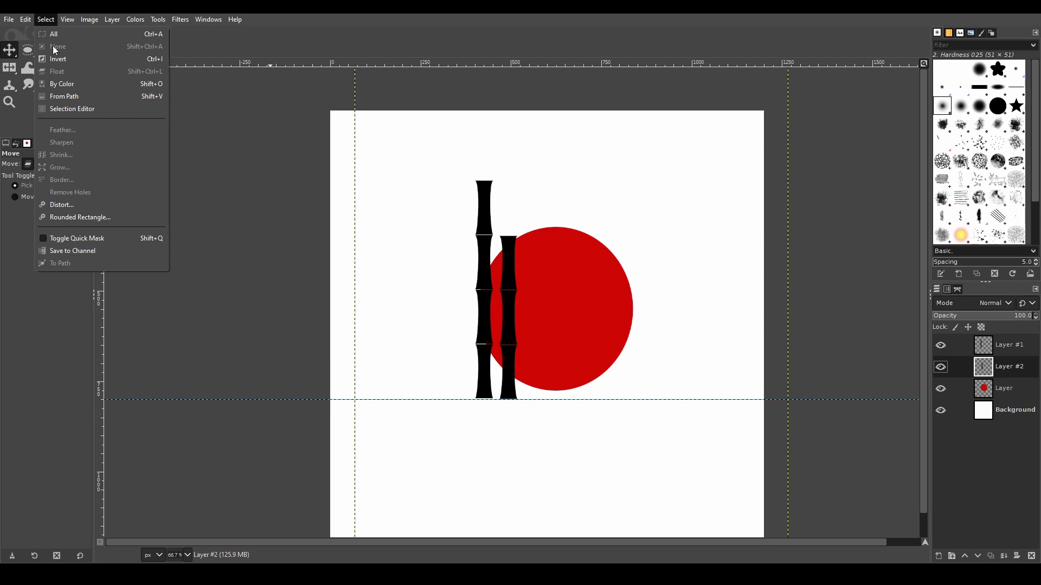
{"action": "left_click", "coordinate": [58, 57]}
{"action": "left_click", "coordinate": [46, 20]}
{"action": "left_click", "coordinate": [57, 47]}
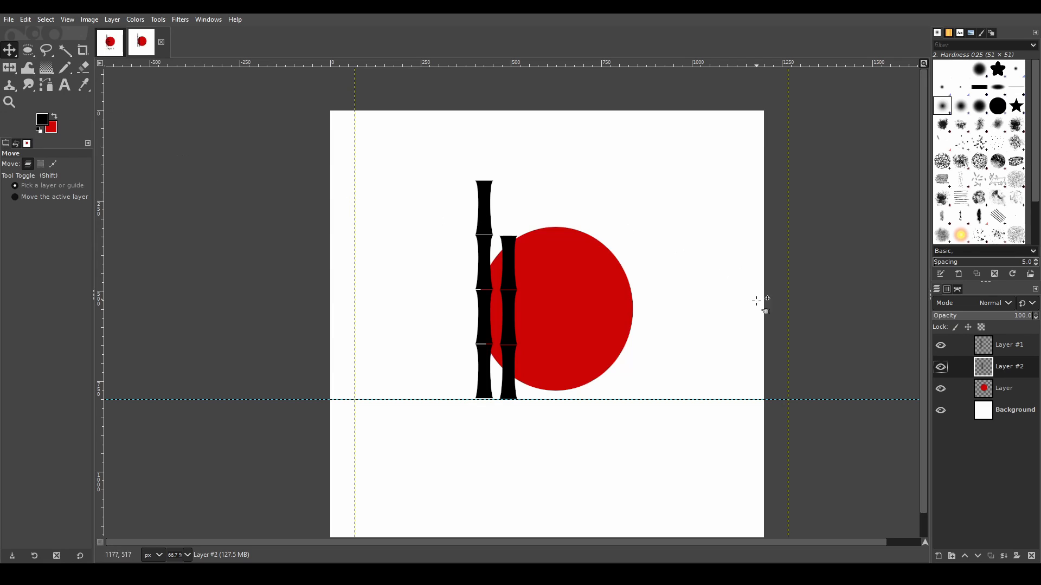
{"action": "scroll", "coordinate": [588, 300], "scroll_direction": "up", "scroll_amount": 2}
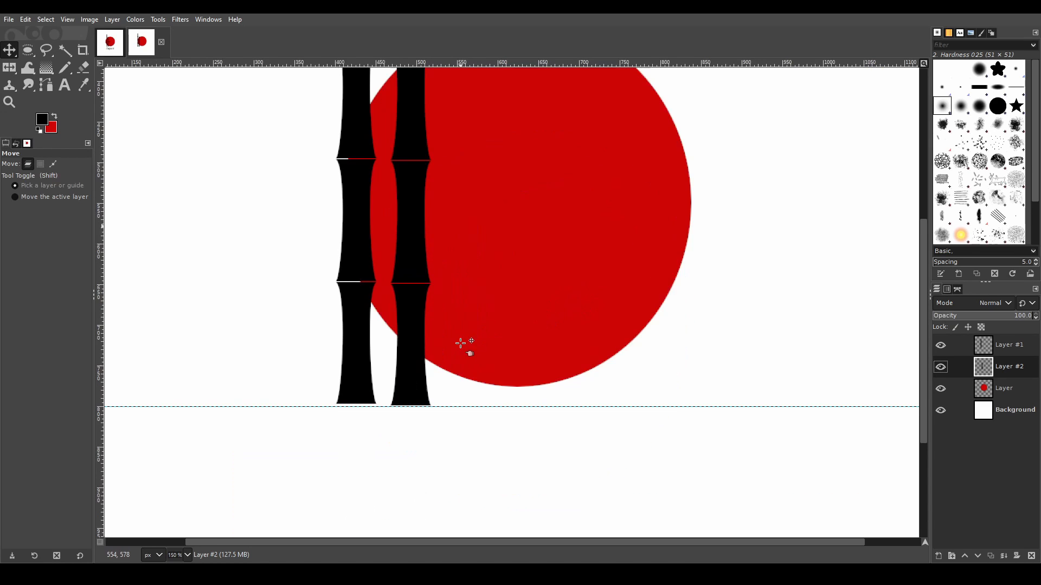
{"action": "scroll", "coordinate": [396, 329], "scroll_direction": "down", "scroll_amount": 2}
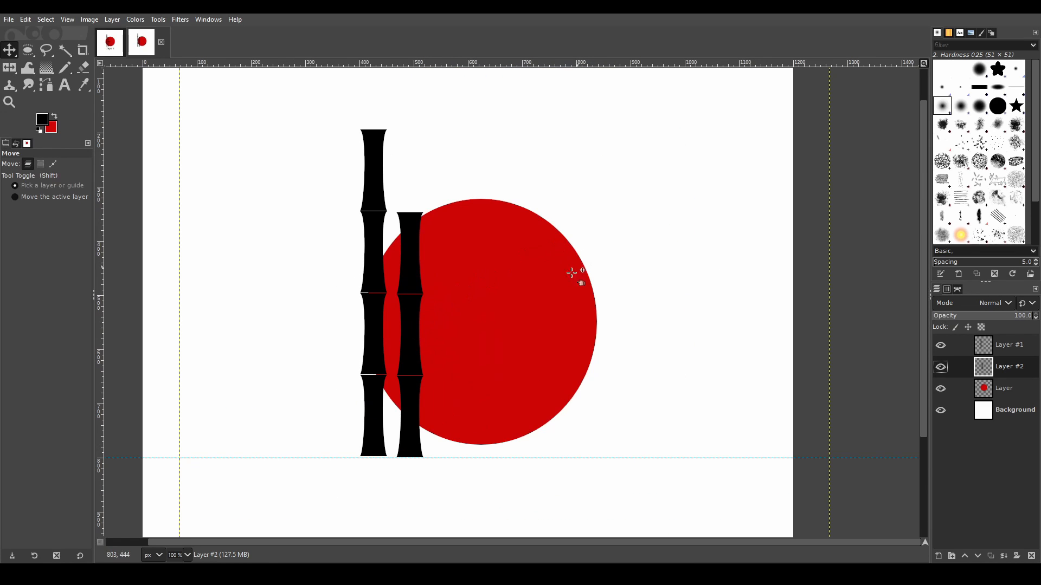
{"action": "scroll", "coordinate": [398, 381], "scroll_direction": "up", "scroll_amount": 2}
{"action": "left_click_drag", "start_coordinate": [365, 425], "coordinate": [417, 424]}
{"action": "scroll", "coordinate": [416, 421], "scroll_direction": "down", "scroll_amount": 4}
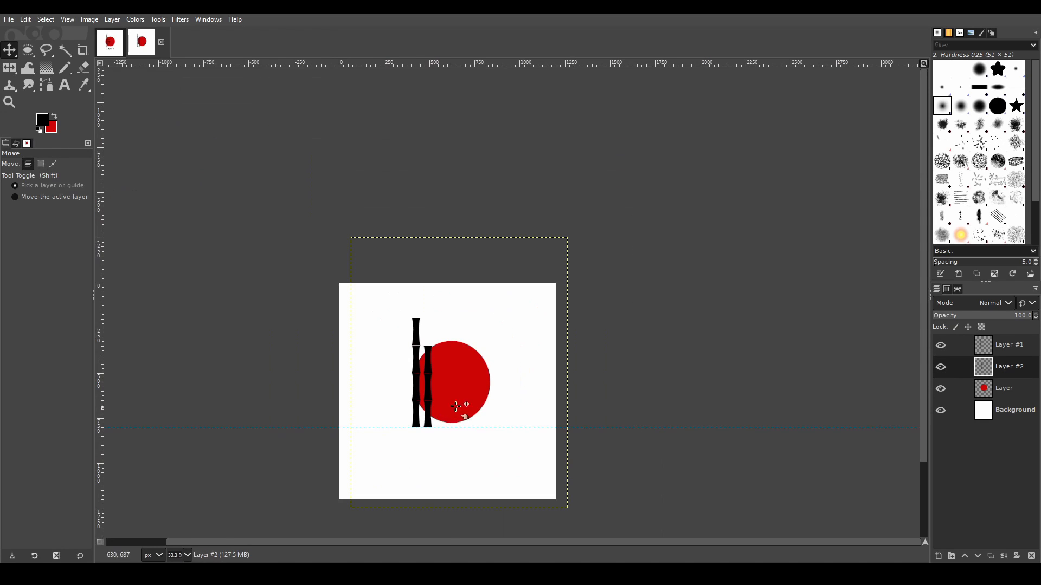
{"action": "scroll", "coordinate": [437, 291], "scroll_direction": "up", "scroll_amount": 1}
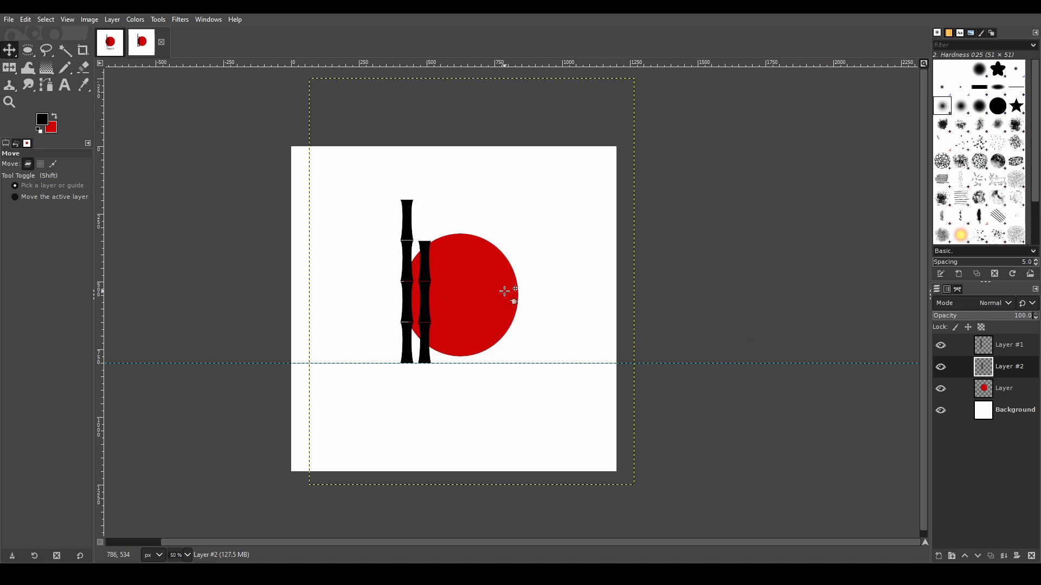
Merge Layer #1 down into Layer #2 and check the combined stalks by toggling the merged layer's visibility
{"action": "left_click", "coordinate": [926, 64]}
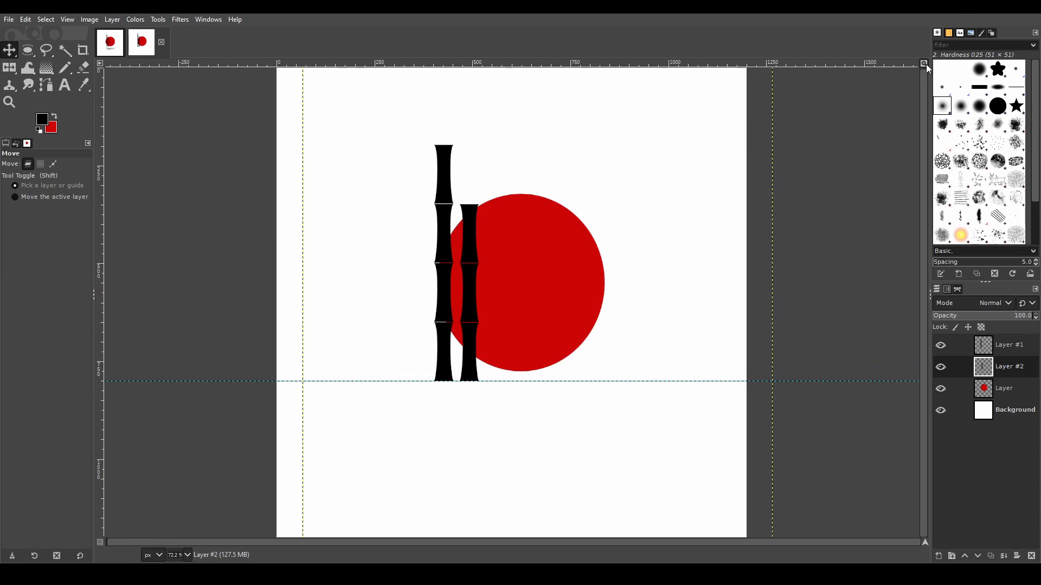
{"action": "left_click", "coordinate": [46, 85]}
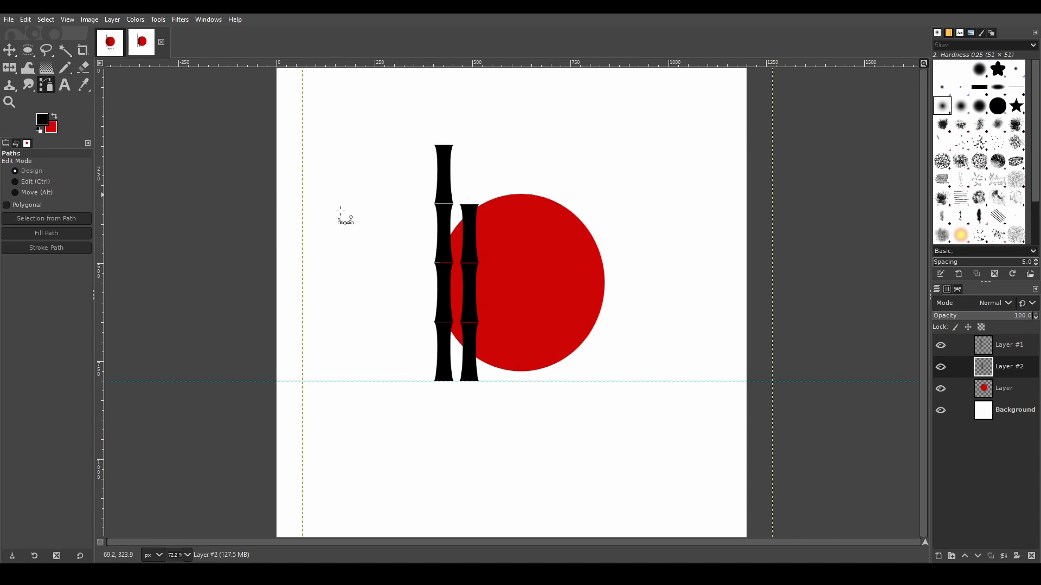
{"action": "left_click", "coordinate": [1022, 352]}
{"action": "left_click", "coordinate": [938, 556]}
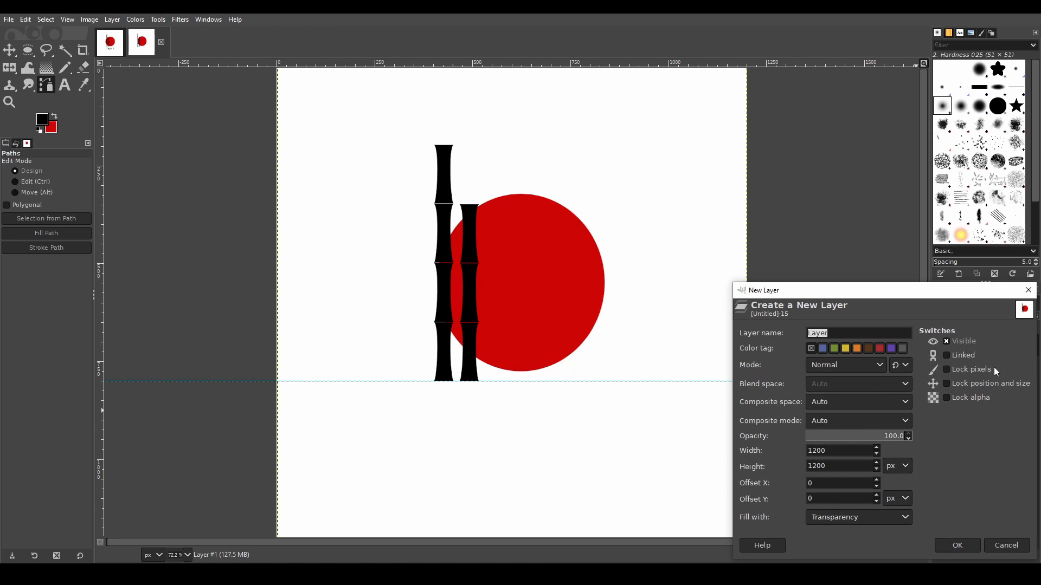
{"action": "left_click", "coordinate": [1029, 290]}
{"action": "left_click", "coordinate": [940, 345]}
{"action": "left_click", "coordinate": [941, 347]}
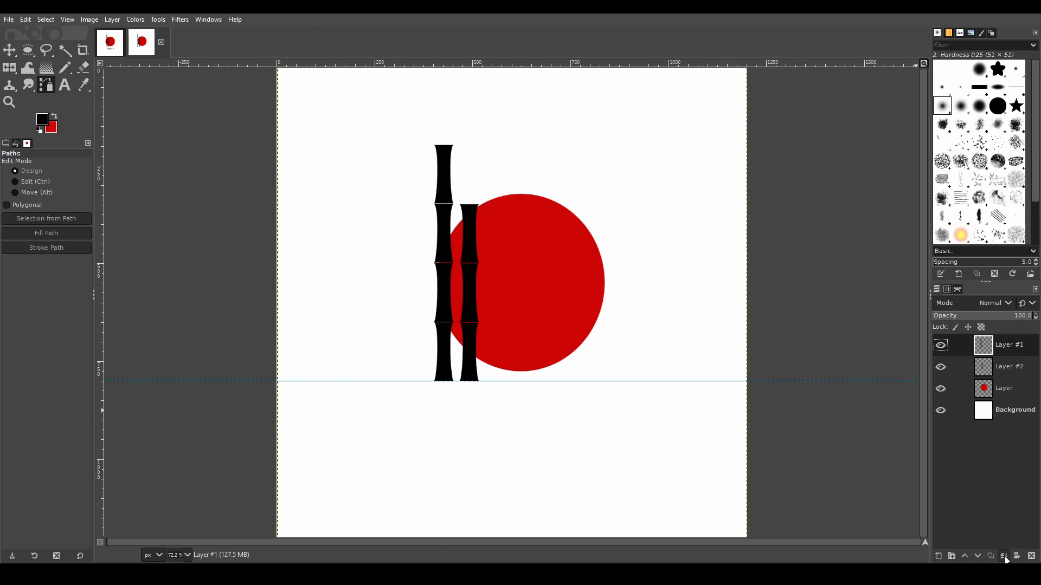
{"action": "left_click", "coordinate": [1005, 557]}
{"action": "left_click", "coordinate": [945, 347]}
{"action": "left_click", "coordinate": [945, 347]}
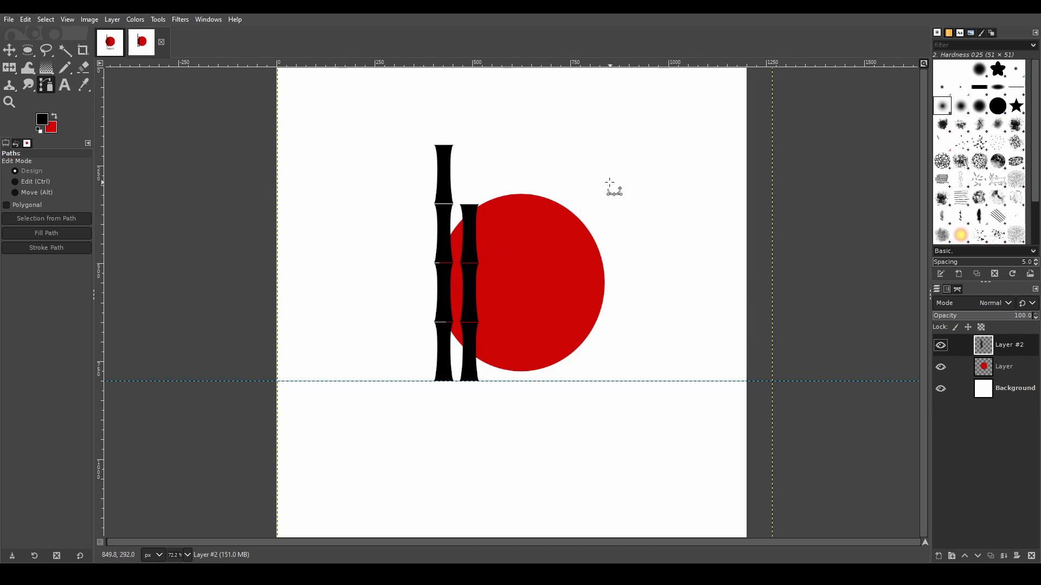
Draw a two-anchor path about 125 px tall above the red ellipse and bend it outward as the leaf's left edge
{"action": "left_click", "coordinate": [528, 130]}
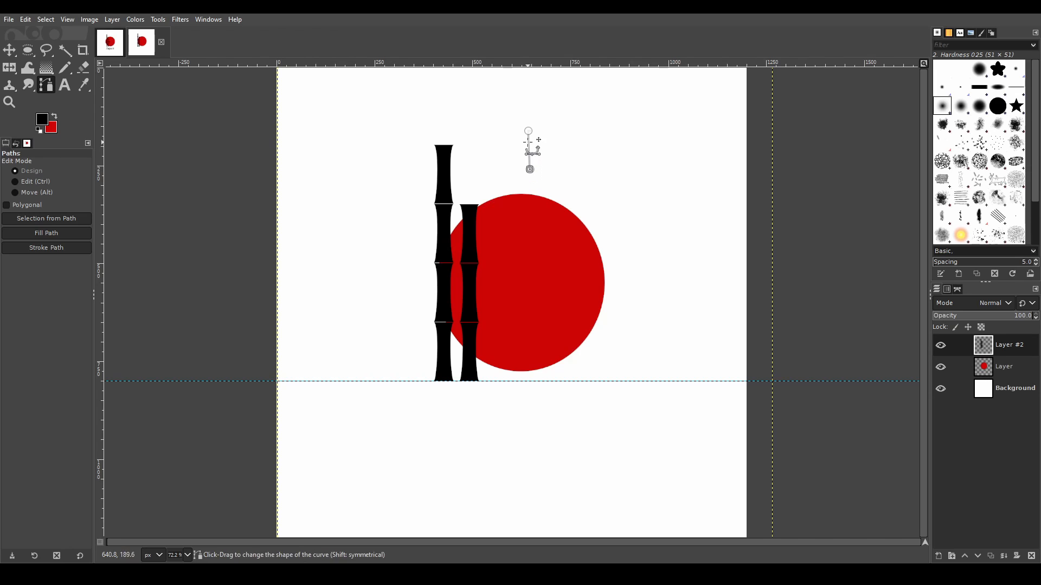
{"action": "left_click_drag", "start_coordinate": [530, 169], "coordinate": [530, 179]}
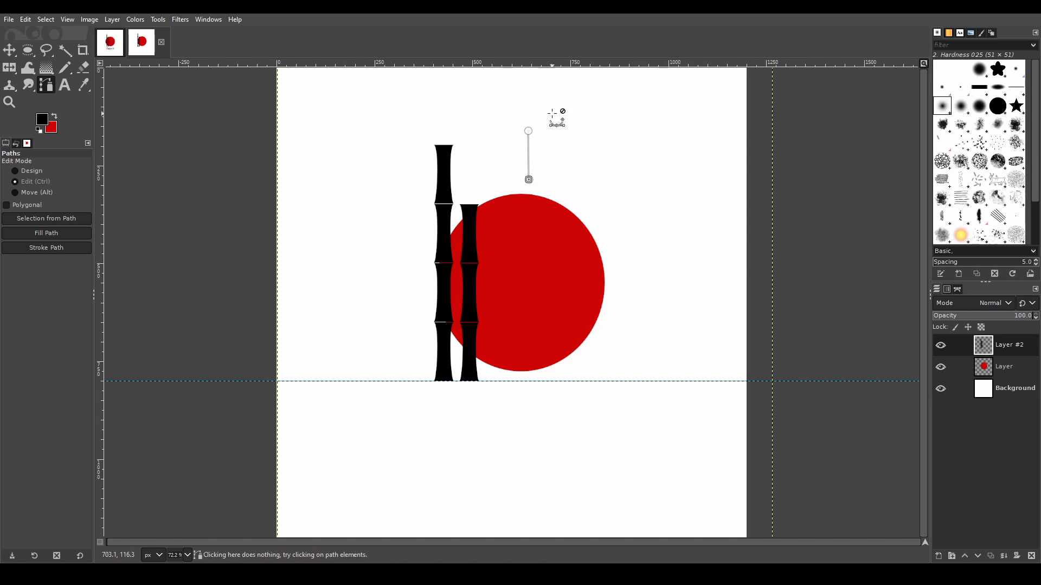
{"action": "key", "text": "2"}
{"action": "left_click_drag", "start_coordinate": [476, 214], "coordinate": [452, 213]}
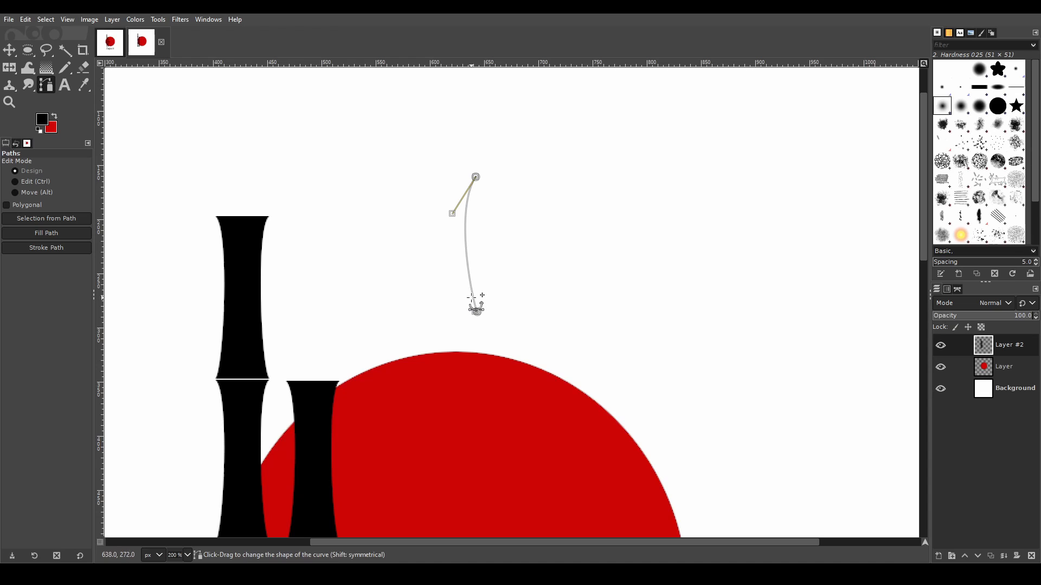
{"action": "left_click_drag", "start_coordinate": [476, 308], "coordinate": [449, 314]}
{"action": "left_click_drag", "start_coordinate": [452, 214], "coordinate": [464, 212]}
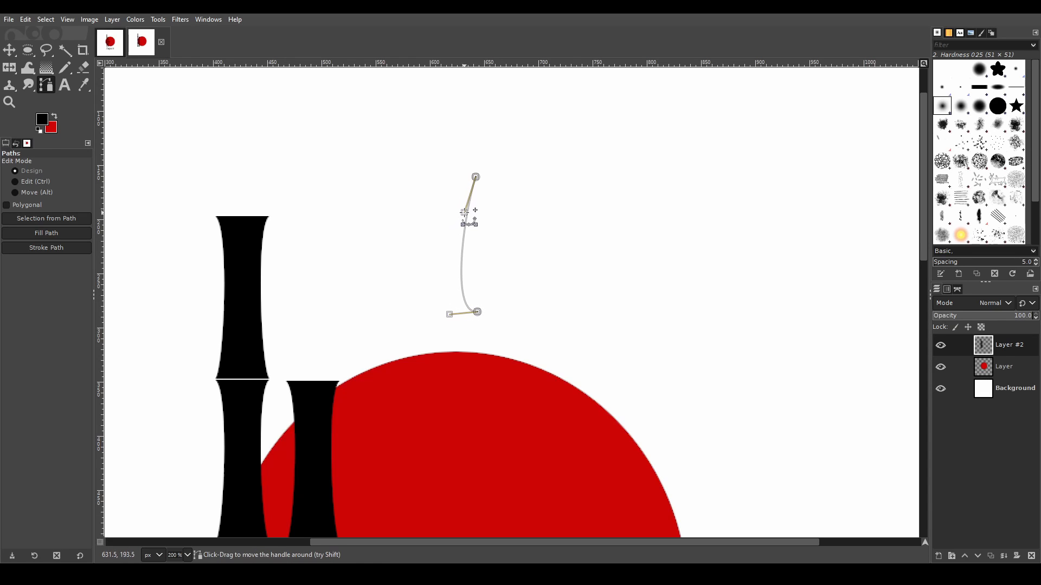
Close the leaf path from the bottom anchor to the tip and bow its right edge outward with a rounded base
{"action": "left_click", "coordinate": [514, 259]}
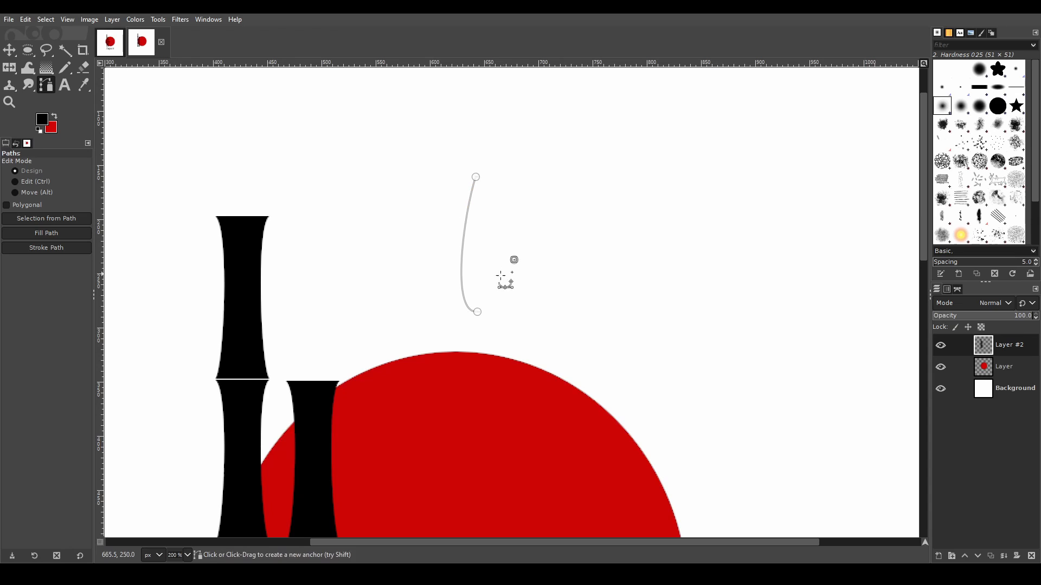
{"action": "left_click", "coordinate": [477, 312]}
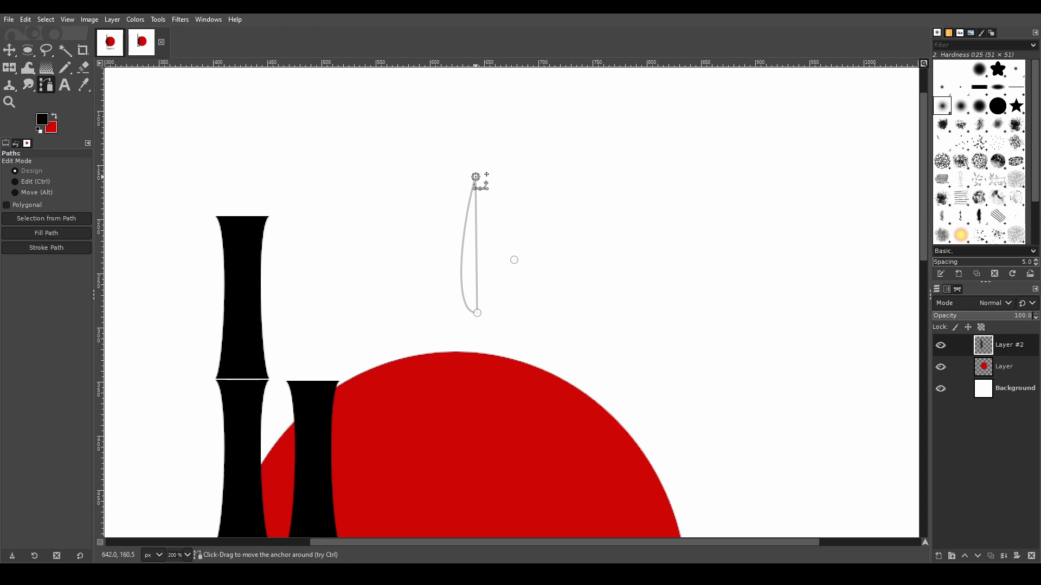
{"action": "scroll", "coordinate": [477, 300], "scroll_direction": "up", "scroll_amount": 2}
{"action": "left_click_drag", "start_coordinate": [480, 291], "coordinate": [504, 290]}
{"action": "scroll", "coordinate": [505, 287], "scroll_direction": "down", "scroll_amount": 1}
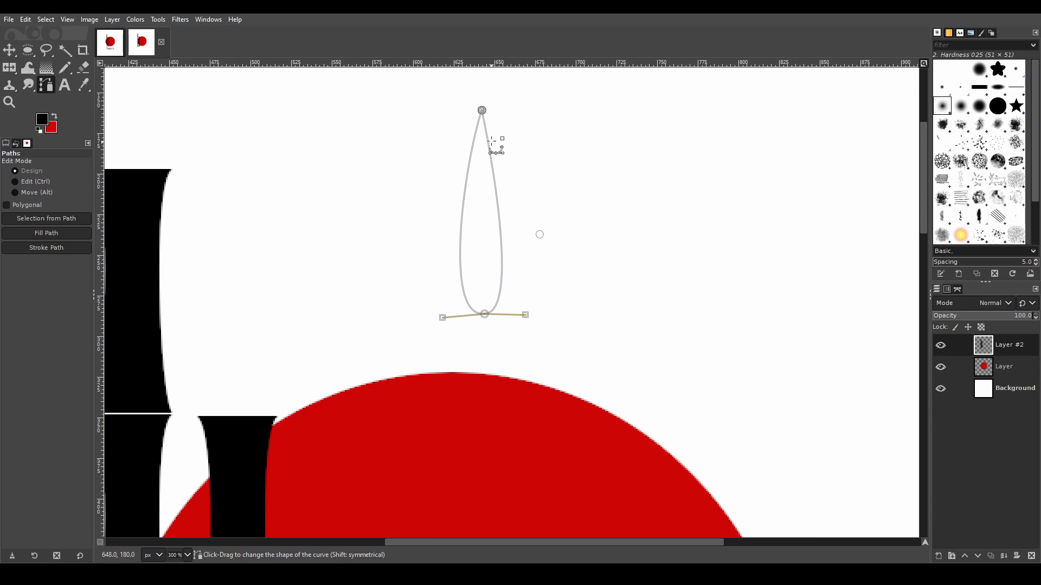
{"action": "left_click_drag", "start_coordinate": [525, 316], "coordinate": [522, 302]}
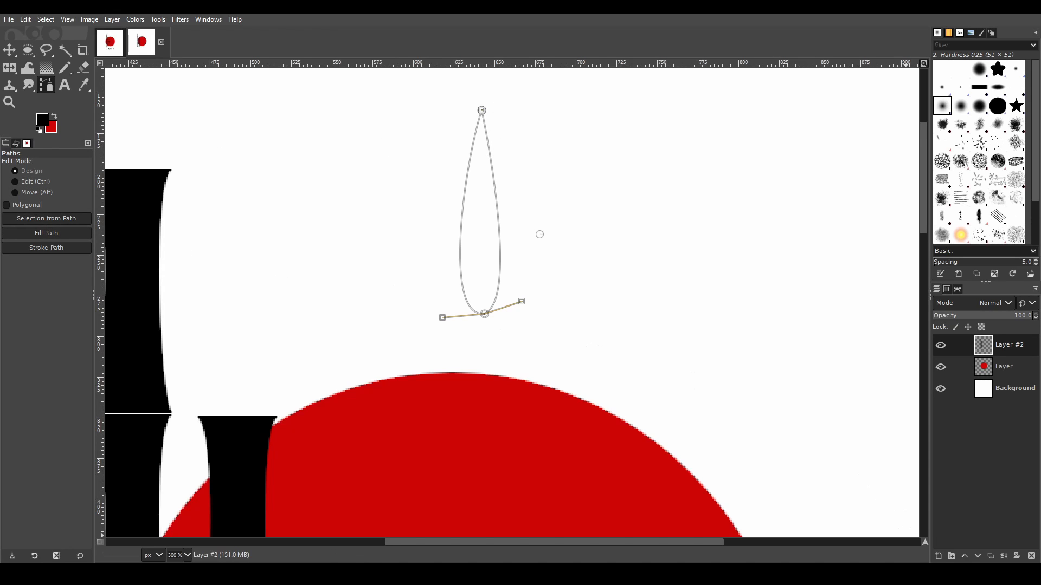
Add a new transparent layer, fill the leaf path with solid black on it, and clear any selection
{"action": "left_click", "coordinate": [943, 555]}
{"action": "key", "text": "Return"}
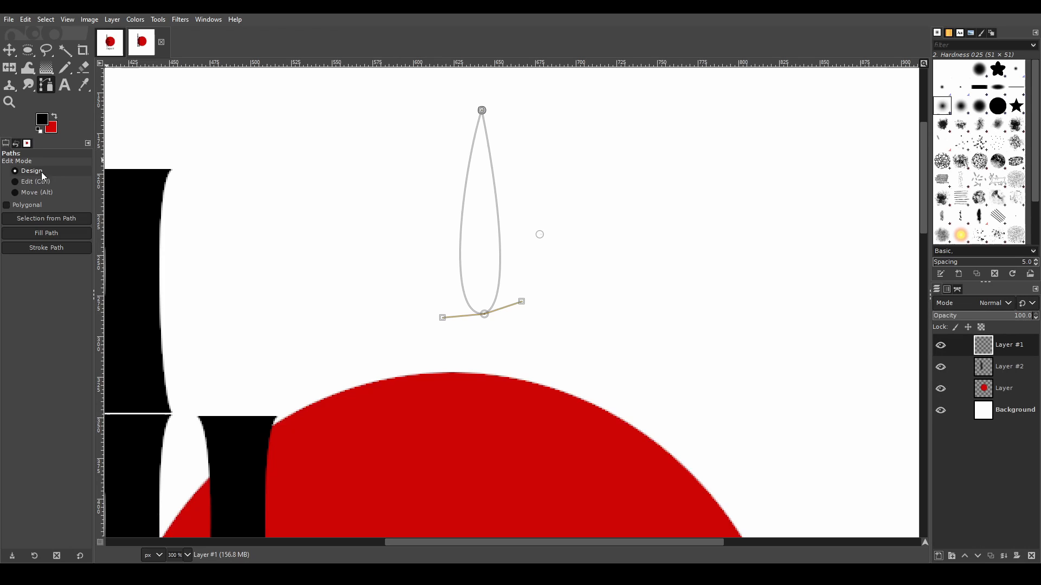
{"action": "left_click", "coordinate": [76, 234]}
{"action": "left_click", "coordinate": [128, 277]}
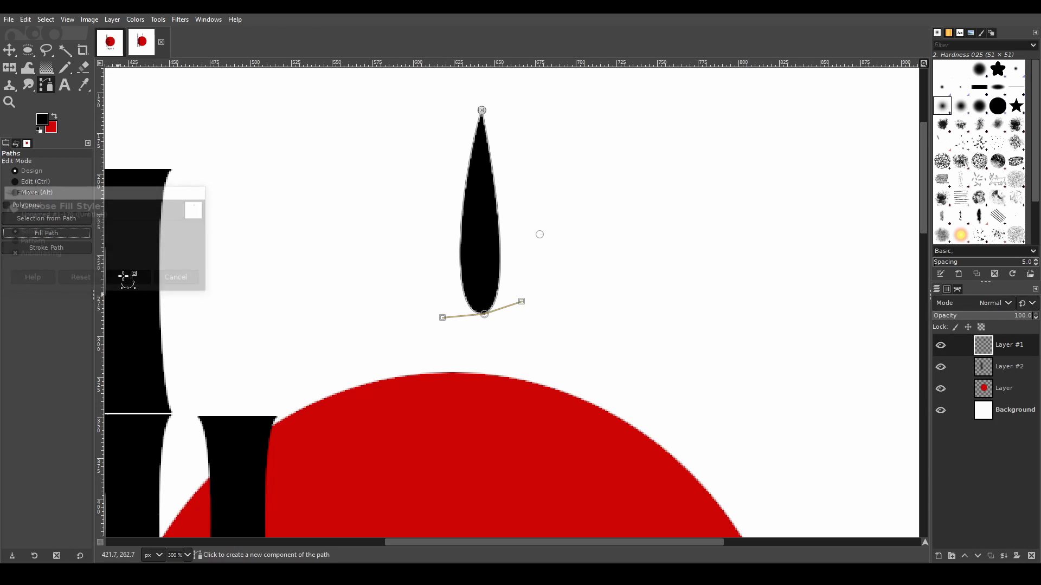
{"action": "left_click", "coordinate": [46, 19]}
{"action": "left_click", "coordinate": [47, 20]}
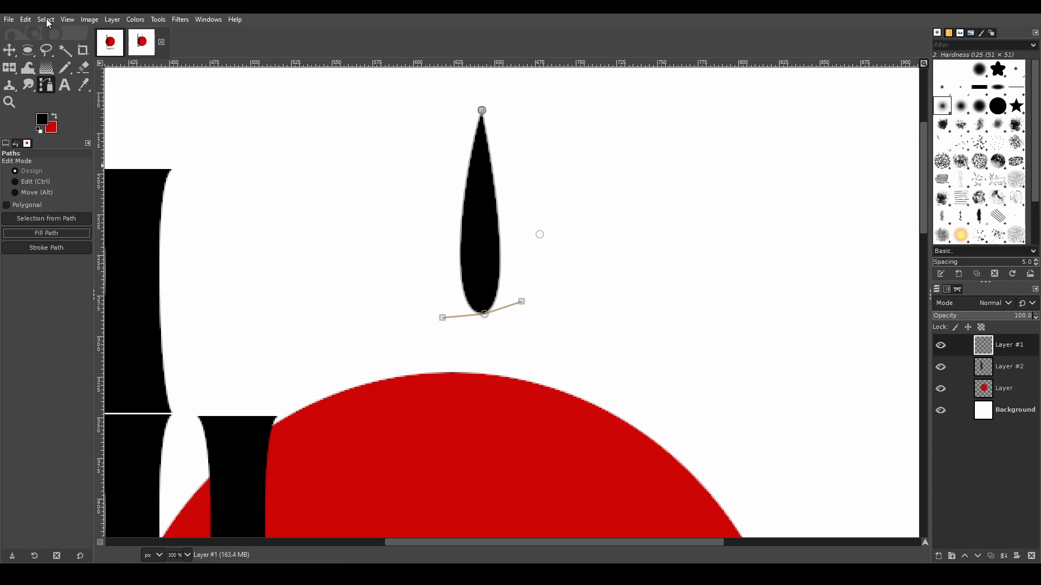
{"action": "left_click", "coordinate": [47, 20]}
{"action": "left_click", "coordinate": [55, 47]}
{"action": "key", "text": "m"}
{"action": "key", "text": "shift+ctrl+j"}
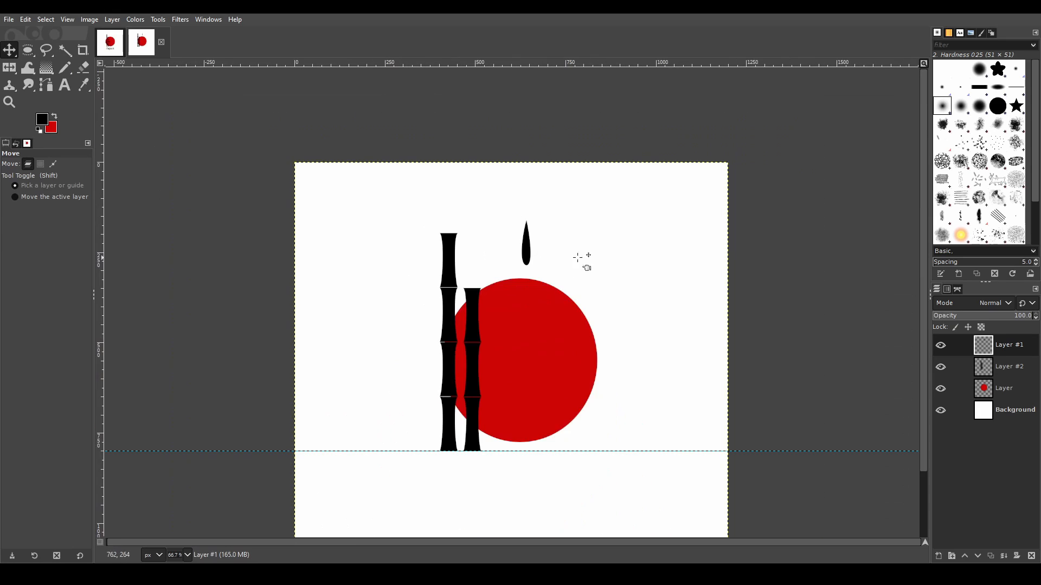
Rotate the leaf layer by 61.50 degrees about the centre point 600, 600
{"action": "left_click_drag", "start_coordinate": [12, 74], "coordinate": [54, 84]}
{"action": "scroll", "coordinate": [720, 383], "scroll_direction": "down", "scroll_amount": 1}
{"action": "scroll", "coordinate": [710, 303], "scroll_direction": "down", "scroll_amount": 2}
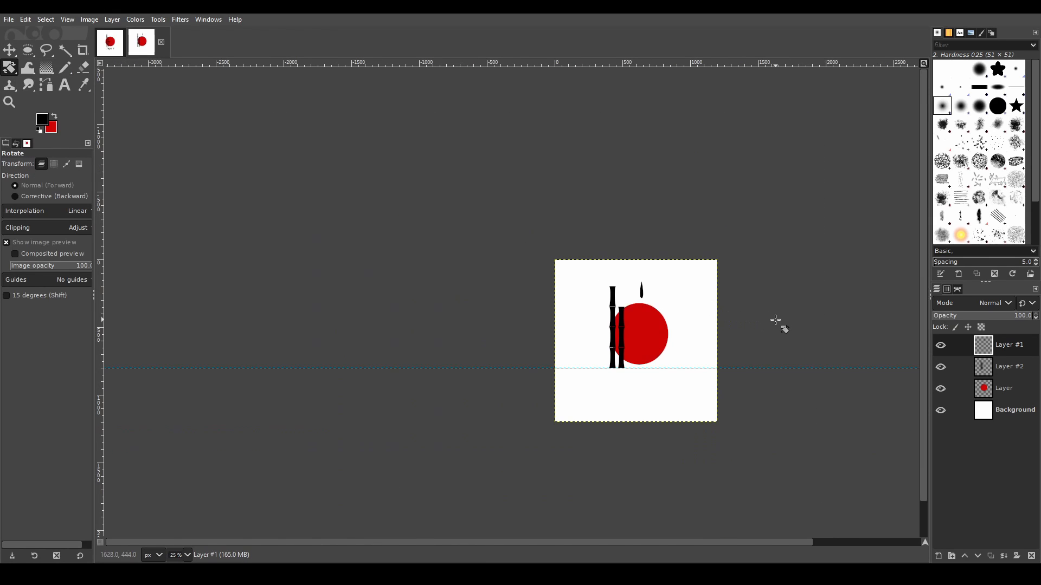
{"action": "left_click", "coordinate": [668, 270]}
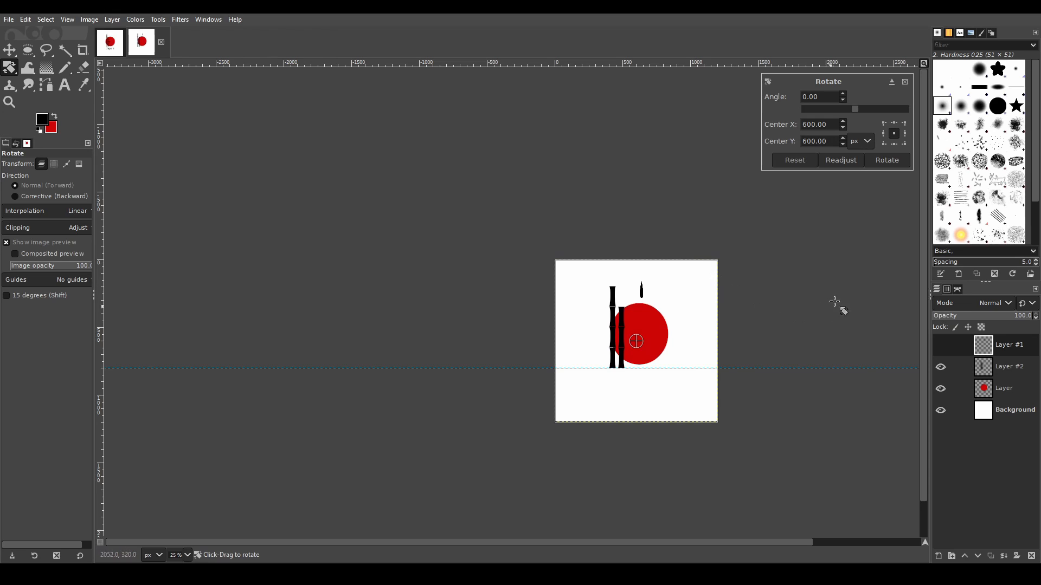
{"action": "left_click_drag", "start_coordinate": [835, 302], "coordinate": [689, 386]}
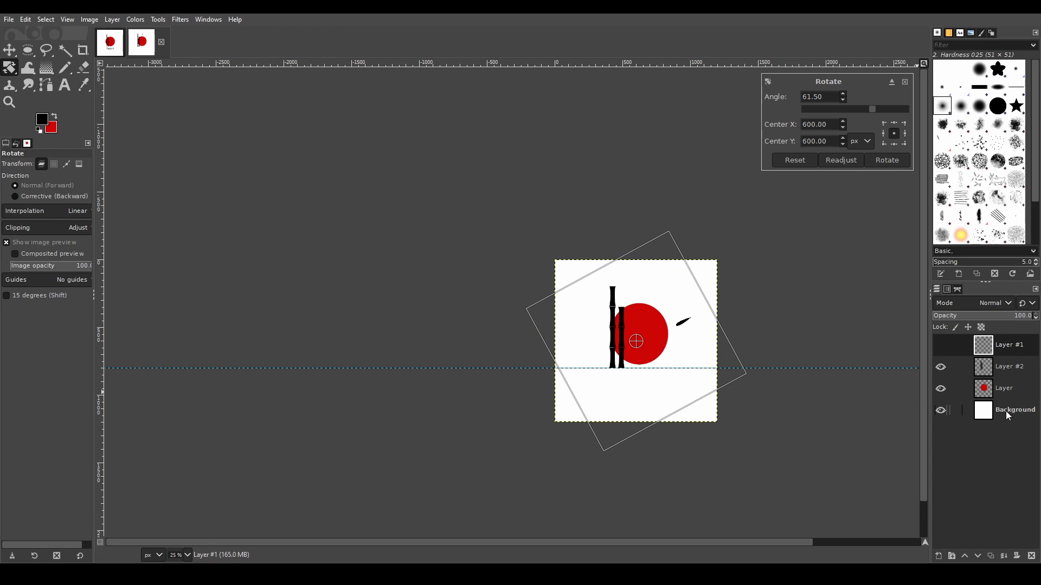
{"action": "left_click", "coordinate": [887, 161]}
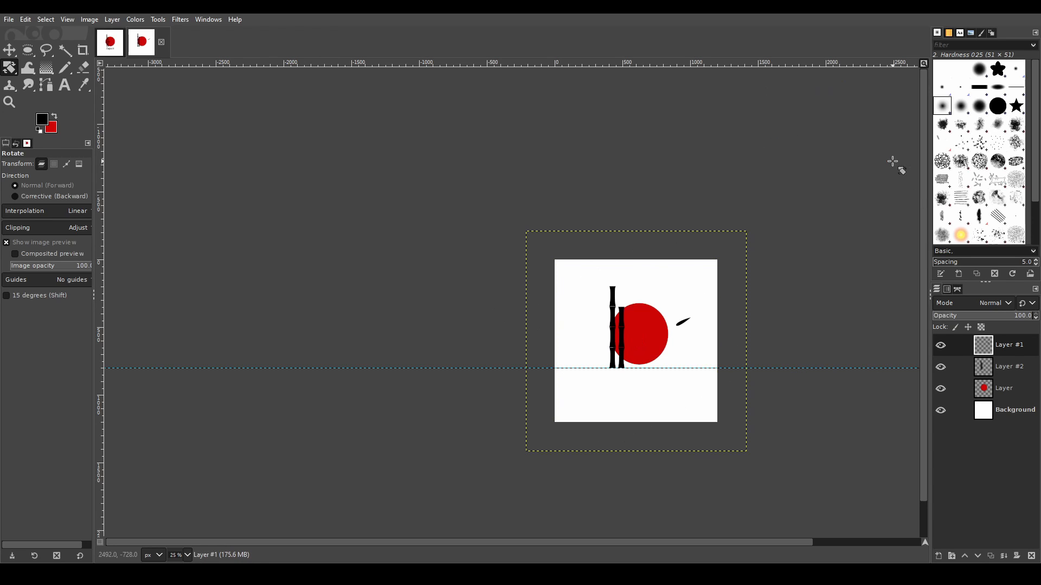
Clear the selection and remove the horizontal guide from the canvas
{"action": "left_click", "coordinate": [42, 20]}
{"action": "left_click", "coordinate": [50, 59]}
{"action": "left_click", "coordinate": [46, 20]}
{"action": "left_click", "coordinate": [60, 48]}
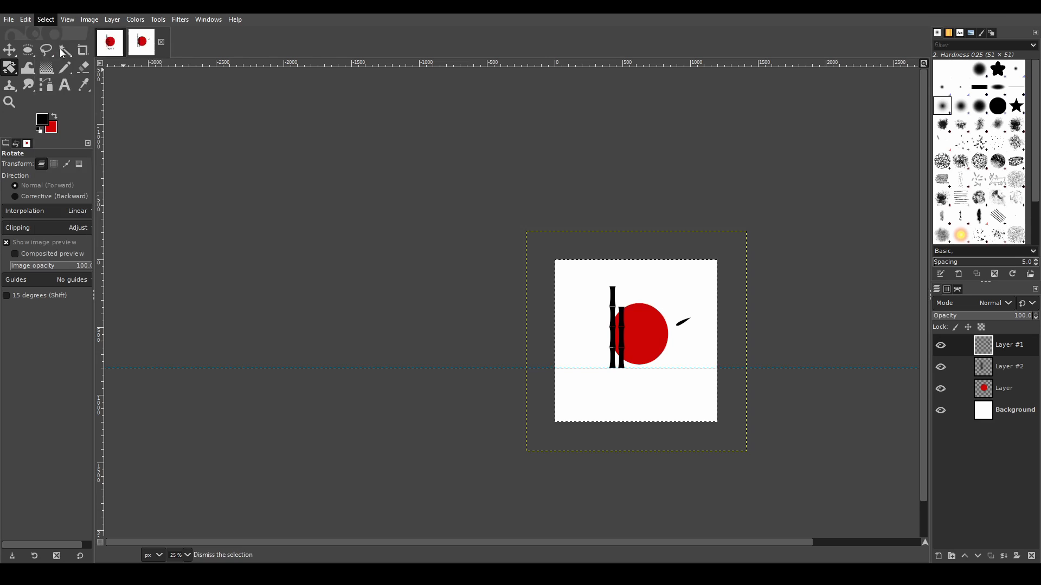
{"action": "key", "text": "m"}
{"action": "left_click_drag", "start_coordinate": [314, 368], "coordinate": [355, 65]}
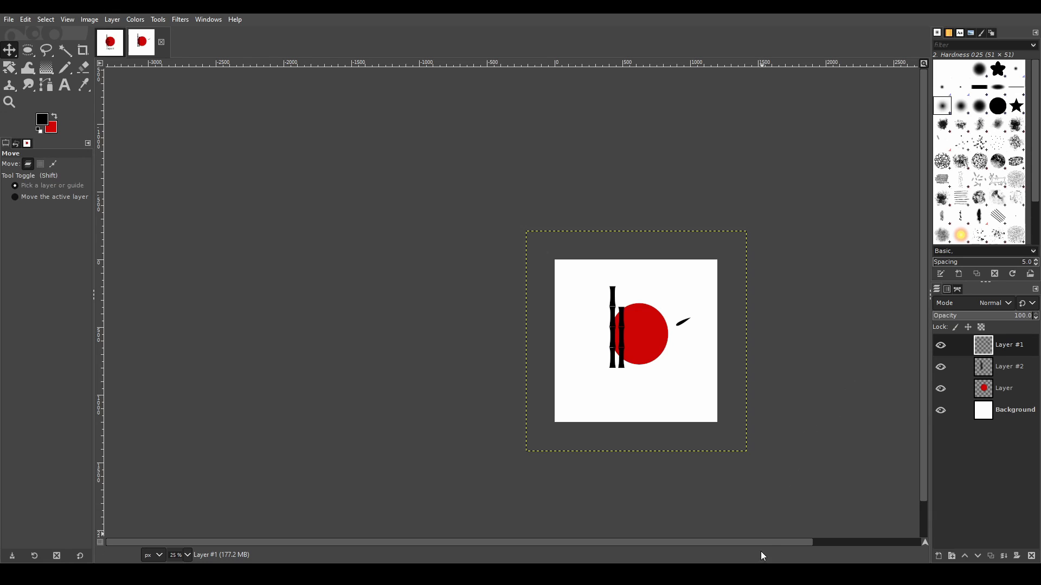
Clear any selection and move the leaf so its rounded base touches the right side of the shorter stalk's upper joint
{"action": "left_click_drag", "start_coordinate": [768, 543], "coordinate": [877, 541]}
{"action": "scroll", "coordinate": [610, 354], "scroll_direction": "up", "scroll_amount": 2}
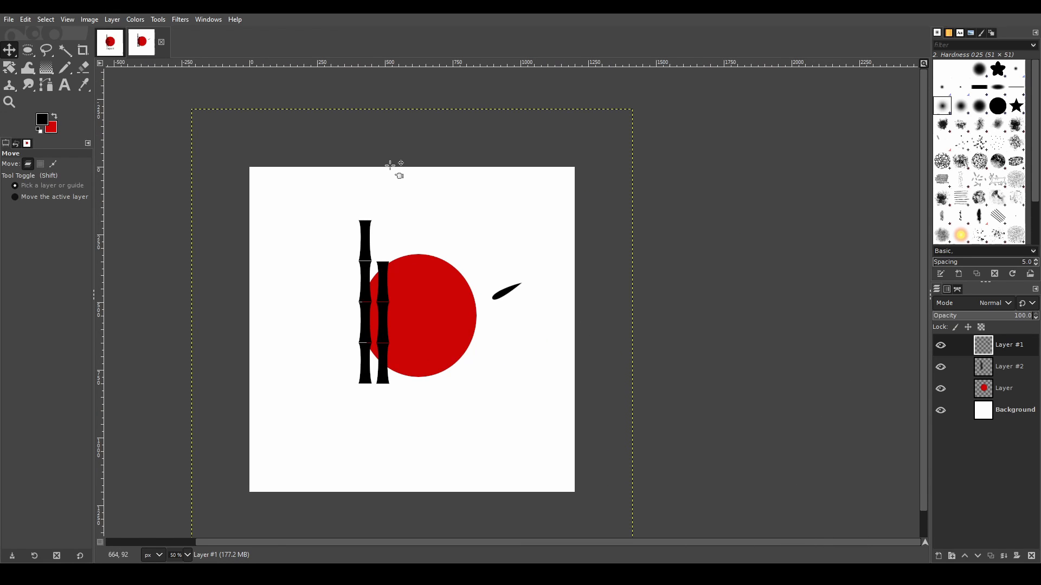
{"action": "left_click", "coordinate": [45, 20]}
{"action": "left_click", "coordinate": [64, 57]}
{"action": "left_click", "coordinate": [47, 23]}
{"action": "left_click", "coordinate": [58, 46]}
{"action": "scroll", "coordinate": [548, 293], "scroll_direction": "up", "scroll_amount": 3}
{"action": "left_click_drag", "start_coordinate": [502, 288], "coordinate": [190, 301]}
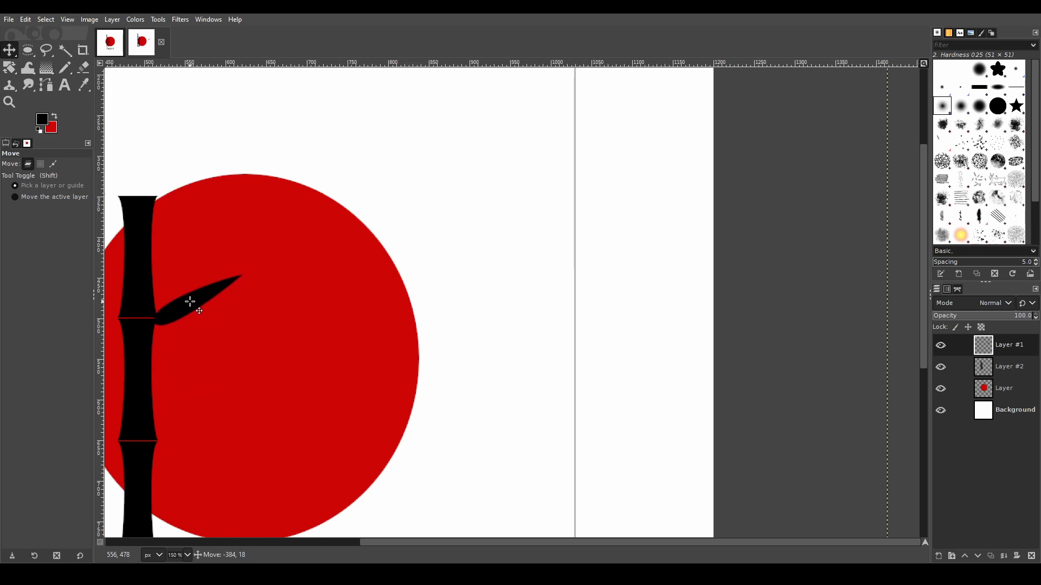
Scale the leaf layer down to 1328 × 1440 px
{"action": "scroll", "coordinate": [510, 422], "scroll_direction": "down", "scroll_amount": 6}
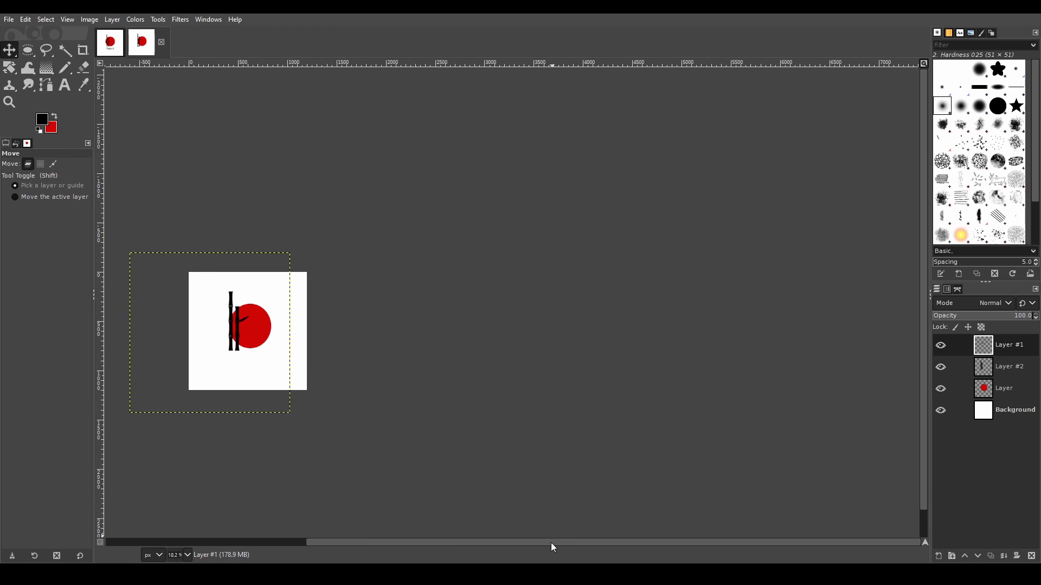
{"action": "scroll", "coordinate": [552, 525], "scroll_direction": "left", "scroll_amount": 3}
{"action": "left_click", "coordinate": [924, 64]}
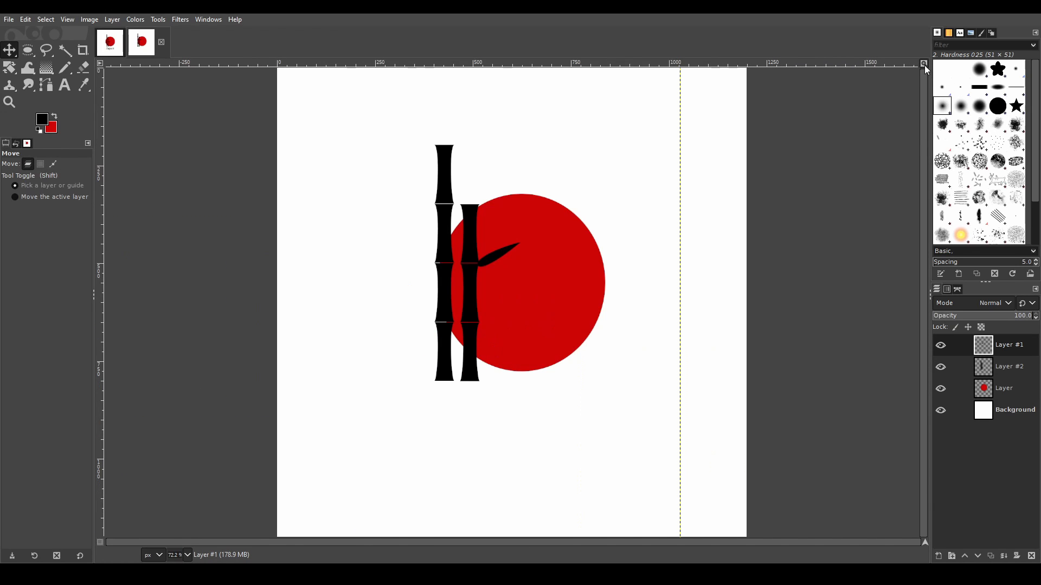
{"action": "left_click", "coordinate": [9, 67]}
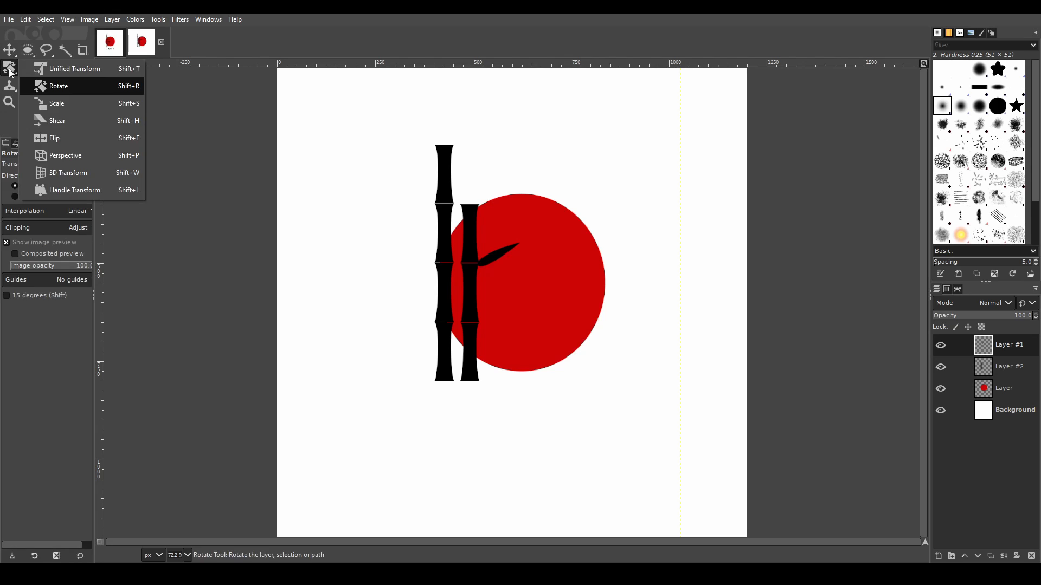
{"action": "left_click", "coordinate": [54, 102]}
{"action": "scroll", "coordinate": [302, 167], "scroll_direction": "down", "scroll_amount": 4}
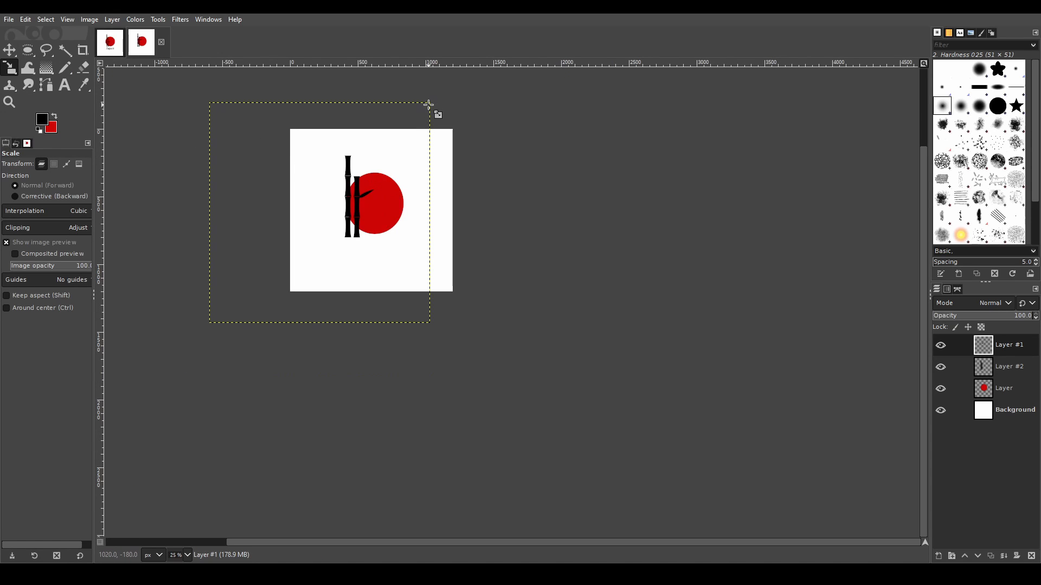
{"action": "left_click_drag", "start_coordinate": [428, 104], "coordinate": [388, 128]}
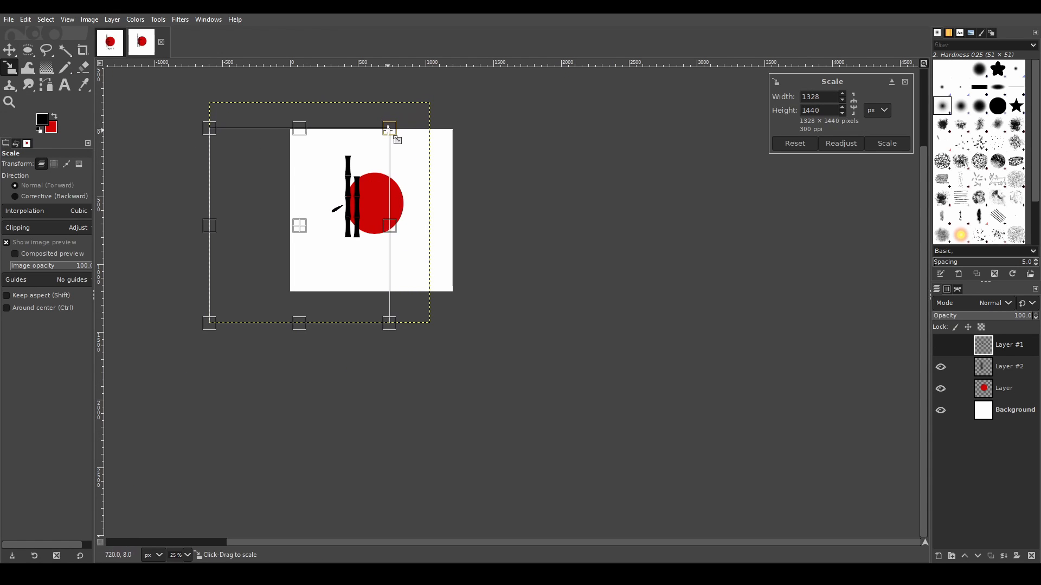
{"action": "left_click", "coordinate": [899, 147]}
{"action": "left_click", "coordinate": [45, 20]}
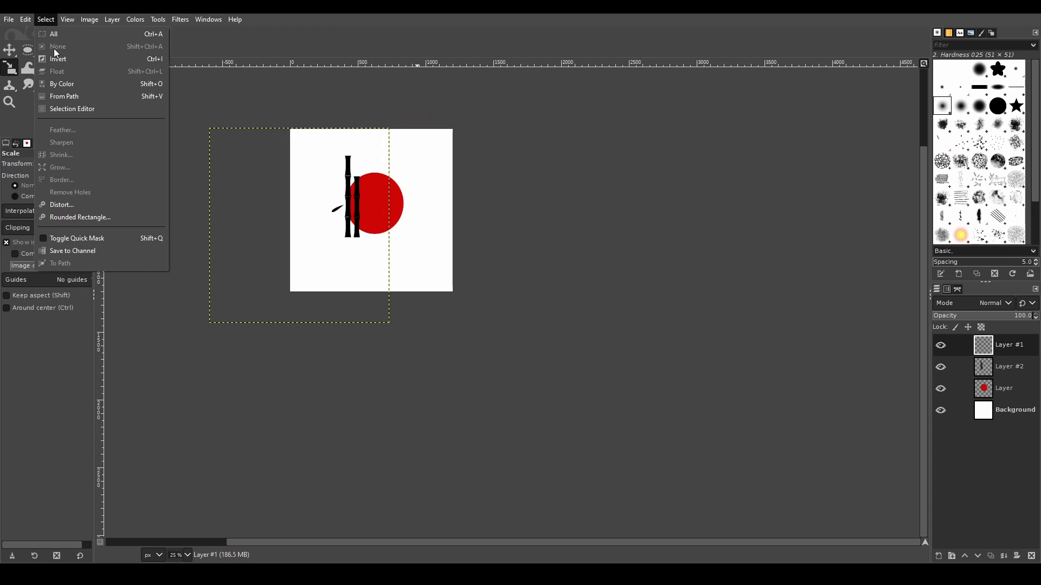
{"action": "left_click", "coordinate": [46, 20]}
{"action": "left_click", "coordinate": [45, 20]}
{"action": "left_click", "coordinate": [31, 51]}
Move the scaled leaf back to the right side of the shorter stalk's upper joint and check it by toggling Layer #1's visibility
{"action": "key", "text": "m"}
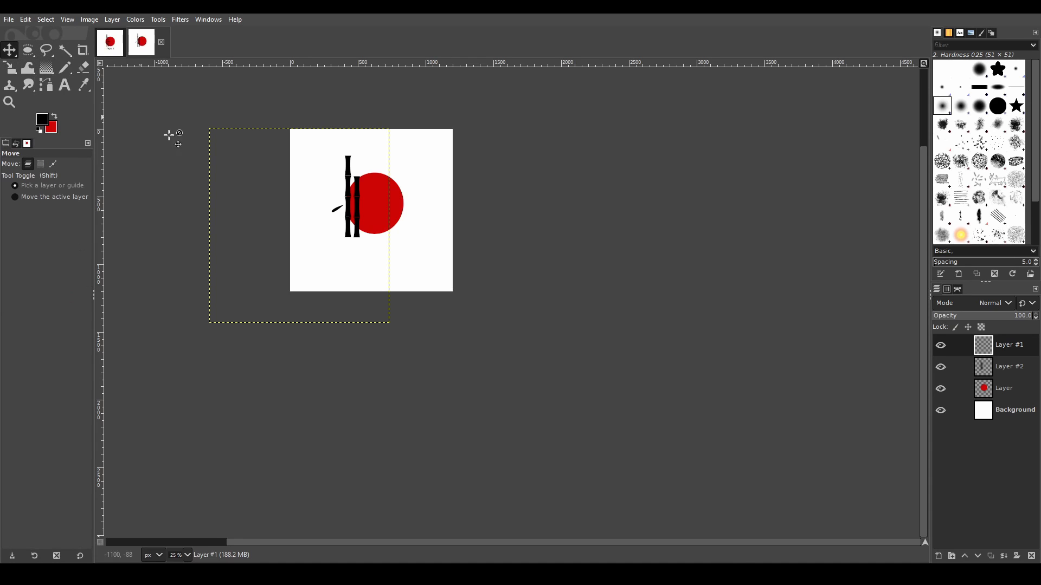
{"action": "scroll", "coordinate": [365, 215], "scroll_direction": "up", "scroll_amount": 5}
{"action": "scroll", "coordinate": [285, 168], "scroll_direction": "down", "scroll_amount": 5}
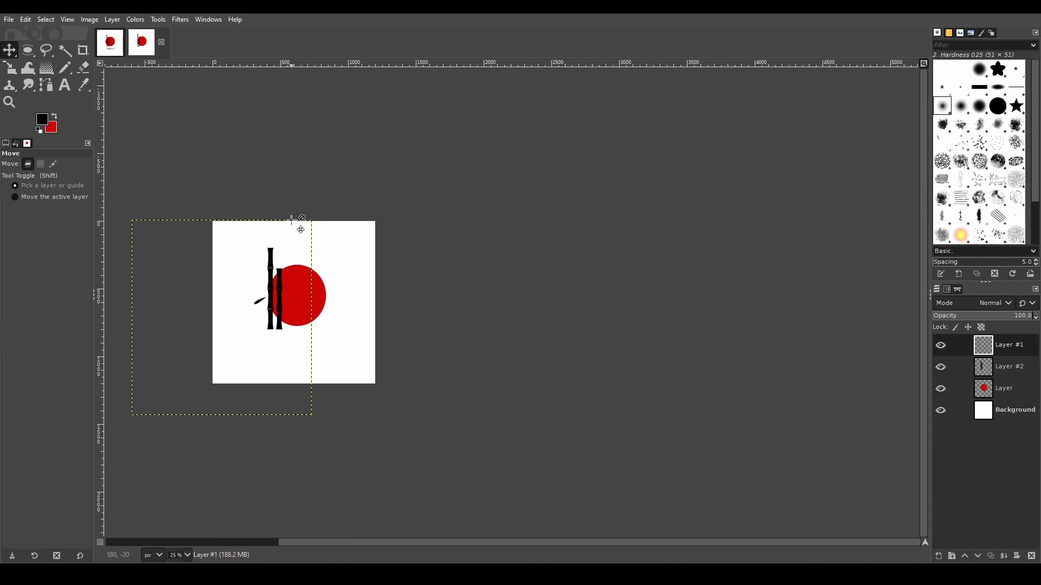
{"action": "scroll", "coordinate": [245, 272], "scroll_direction": "up", "scroll_amount": 3}
{"action": "left_click_drag", "start_coordinate": [293, 342], "coordinate": [360, 299]}
{"action": "scroll", "coordinate": [360, 300], "scroll_direction": "up", "scroll_amount": 3}
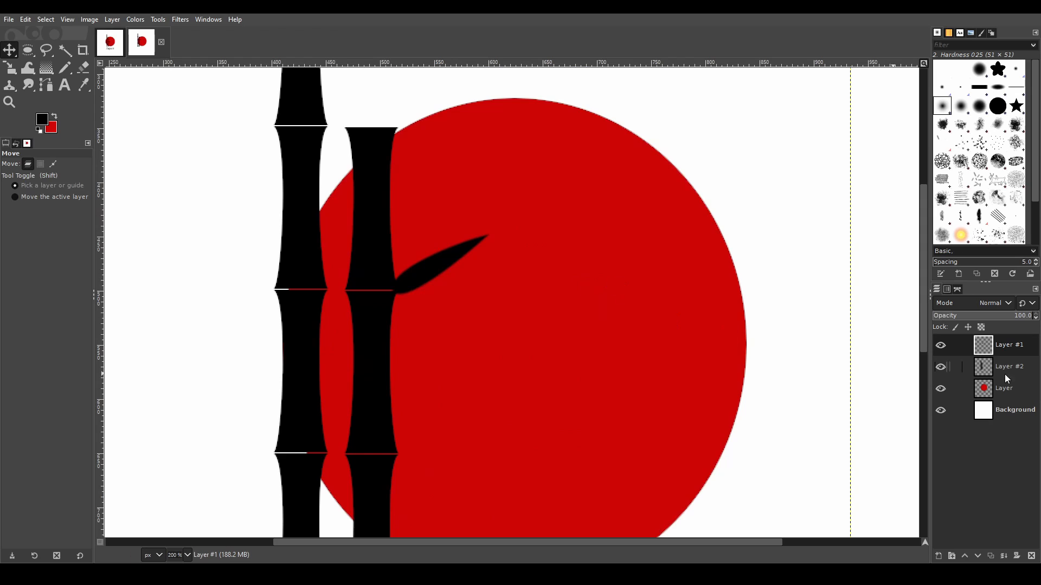
{"action": "left_click", "coordinate": [940, 345]}
{"action": "left_click", "coordinate": [941, 346]}
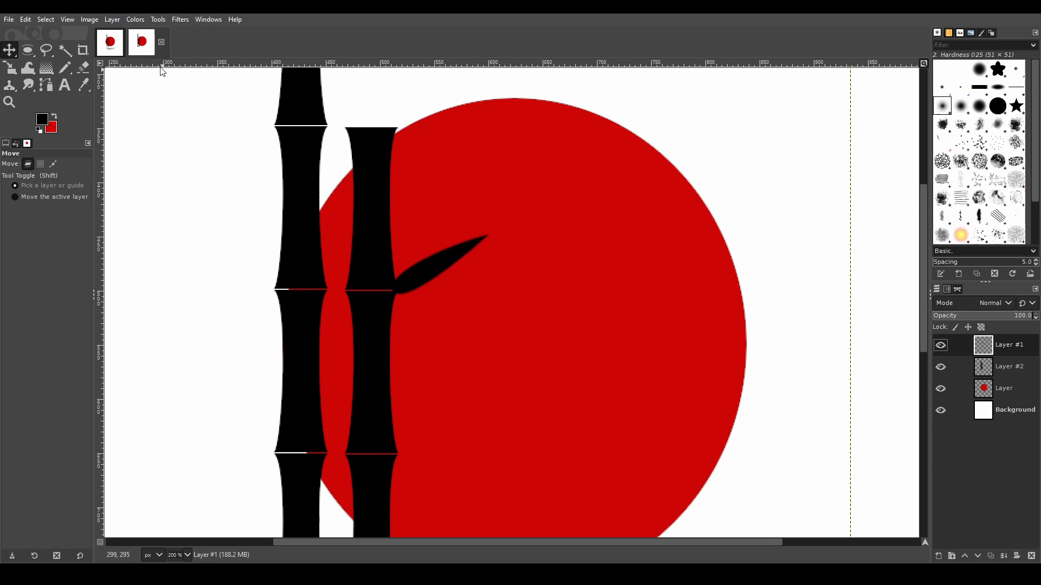
Clear any selection, duplicate the leaf layer and move the copy just below the original leaf
{"action": "left_click", "coordinate": [45, 19]}
{"action": "left_click", "coordinate": [43, 18]}
{"action": "left_click", "coordinate": [43, 18]}
{"action": "left_click", "coordinate": [54, 46]}
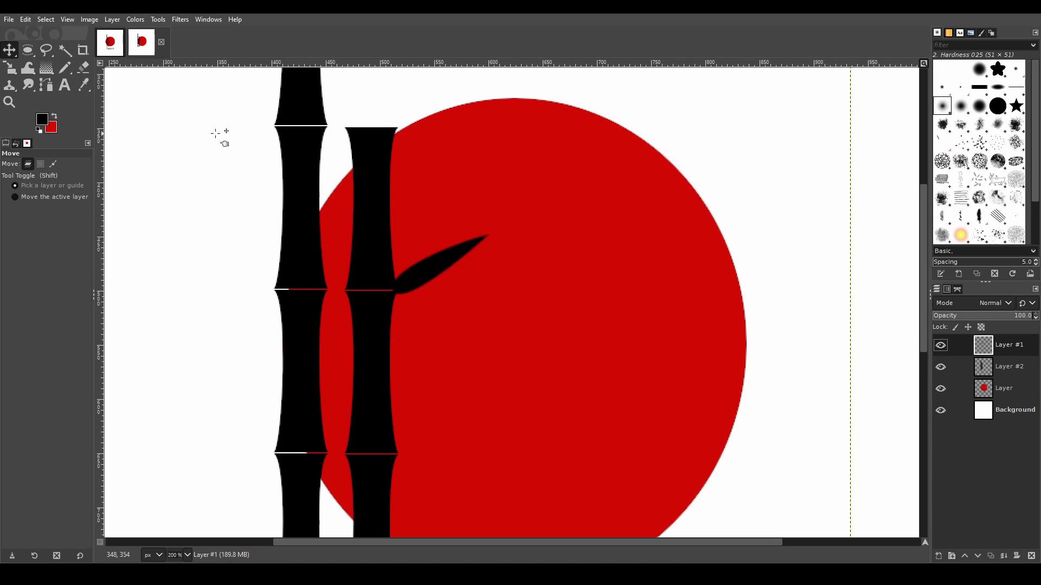
{"action": "left_click", "coordinate": [990, 556]}
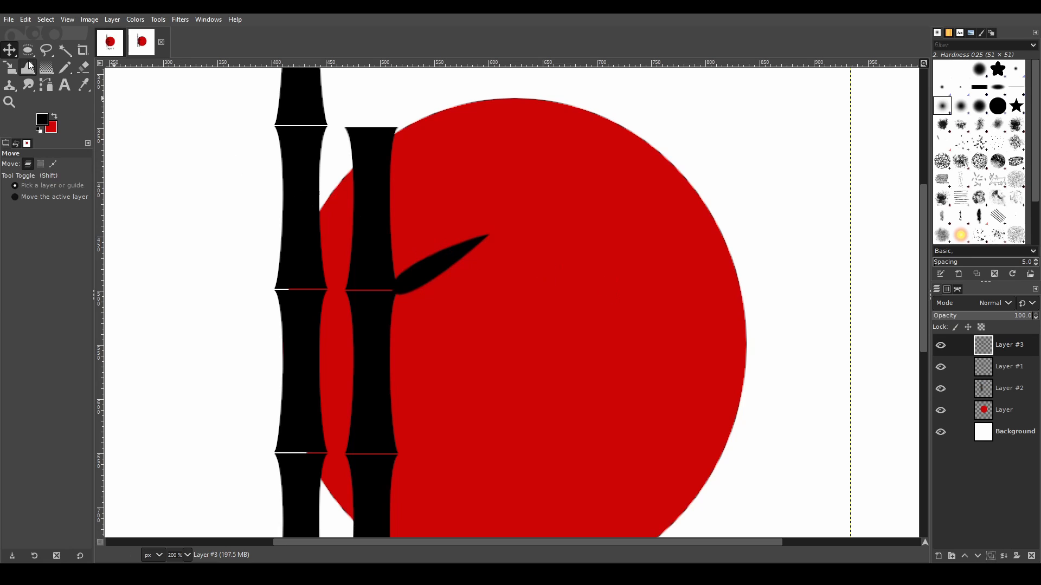
{"action": "left_click_drag", "start_coordinate": [763, 177], "coordinate": [773, 238]}
{"action": "key", "text": "ctrl+z"}
{"action": "left_click_drag", "start_coordinate": [438, 271], "coordinate": [440, 292]}
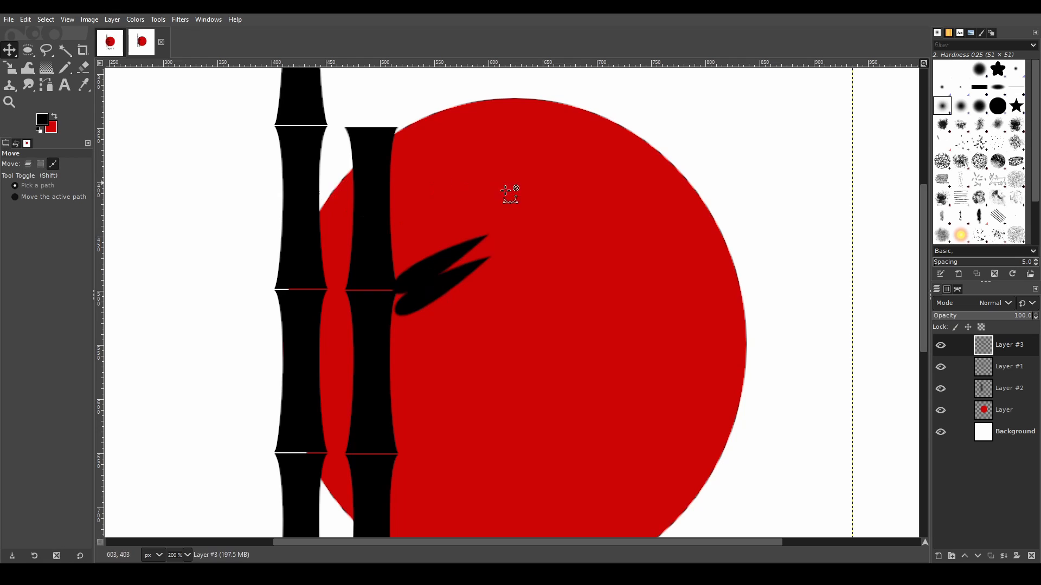
Rotate the duplicated leaf layer by 64.50 degrees so the leaf points down to the right
{"action": "key", "text": "1"}
{"action": "left_click_drag", "start_coordinate": [15, 71], "coordinate": [70, 83]}
{"action": "left_click_drag", "start_coordinate": [661, 105], "coordinate": [564, 450]}
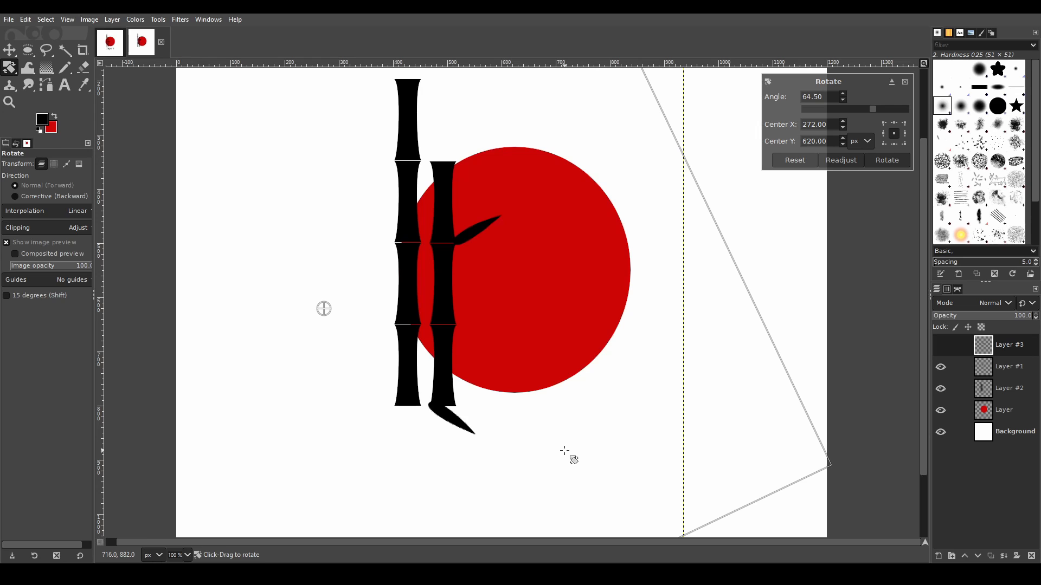
{"action": "left_click", "coordinate": [887, 159]}
Move the rotated leaf to the right side of the shorter stalk's upper joint and fine-tune the original leaf's position above it
{"action": "left_click", "coordinate": [45, 20]}
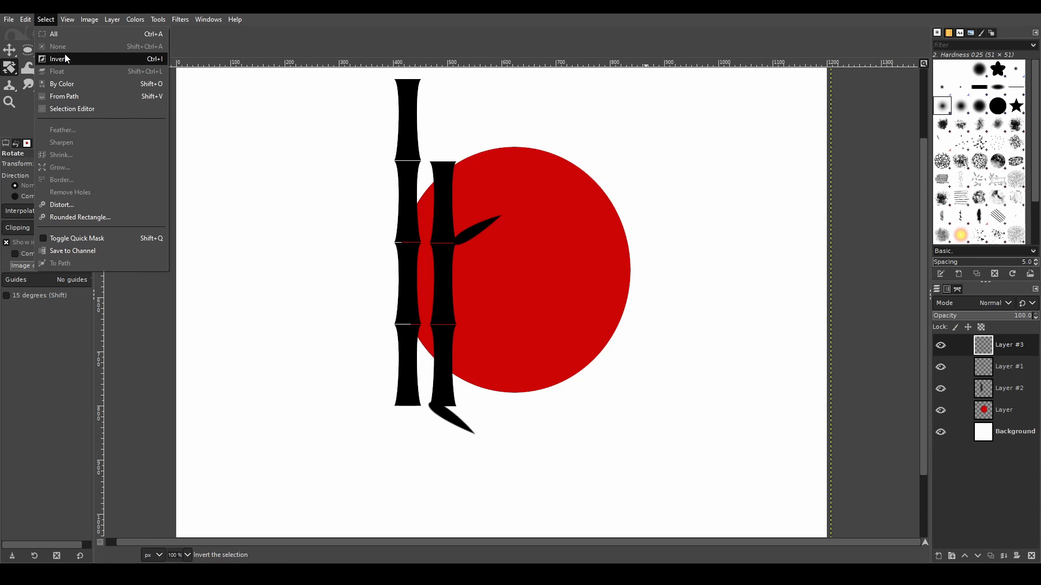
{"action": "left_click", "coordinate": [53, 33]}
{"action": "left_click", "coordinate": [45, 20]}
{"action": "left_click", "coordinate": [10, 54]}
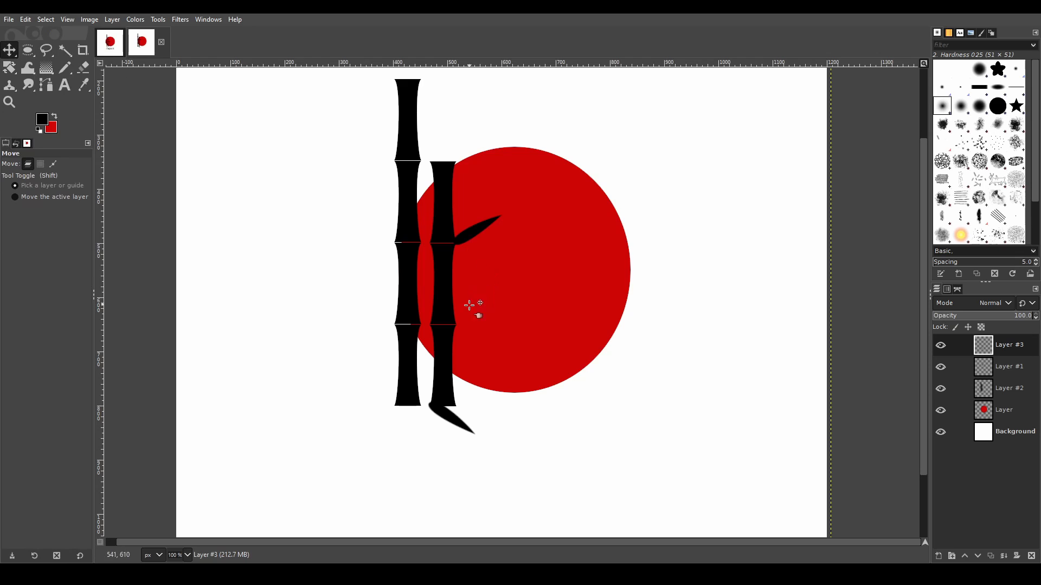
{"action": "key", "text": "2"}
{"action": "left_click_drag", "start_coordinate": [427, 479], "coordinate": [473, 161]}
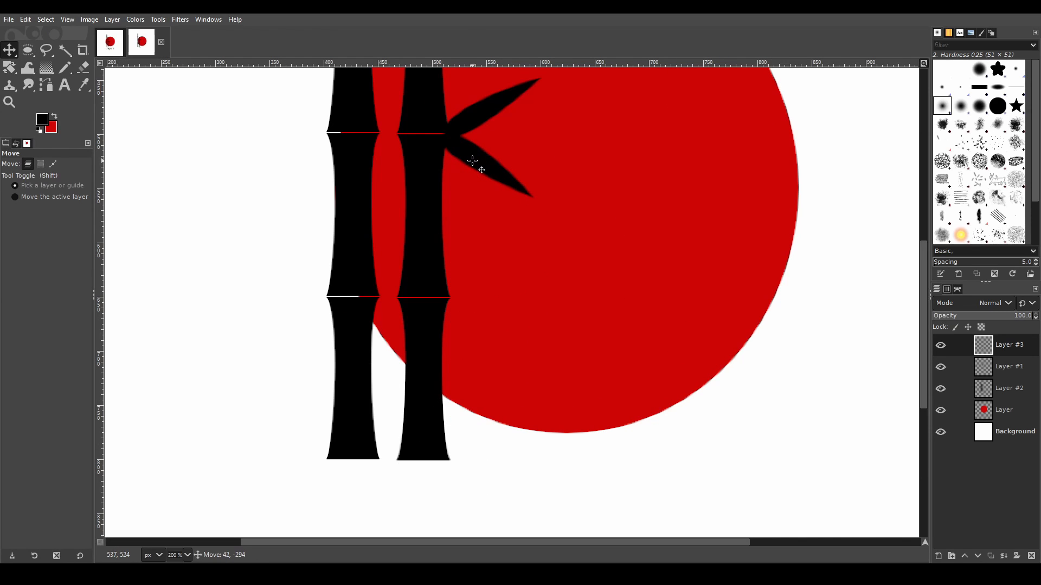
{"action": "scroll", "coordinate": [473, 161], "scroll_direction": "down", "scroll_amount": 3}
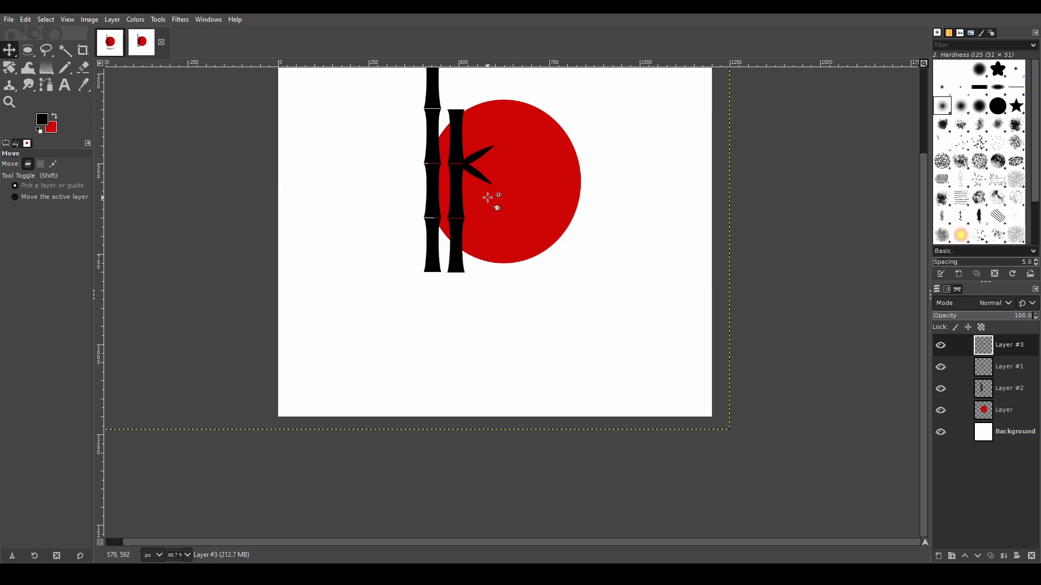
{"action": "scroll", "coordinate": [487, 198], "scroll_direction": "up", "scroll_amount": 2}
{"action": "left_click_drag", "start_coordinate": [454, 156], "coordinate": [469, 124]}
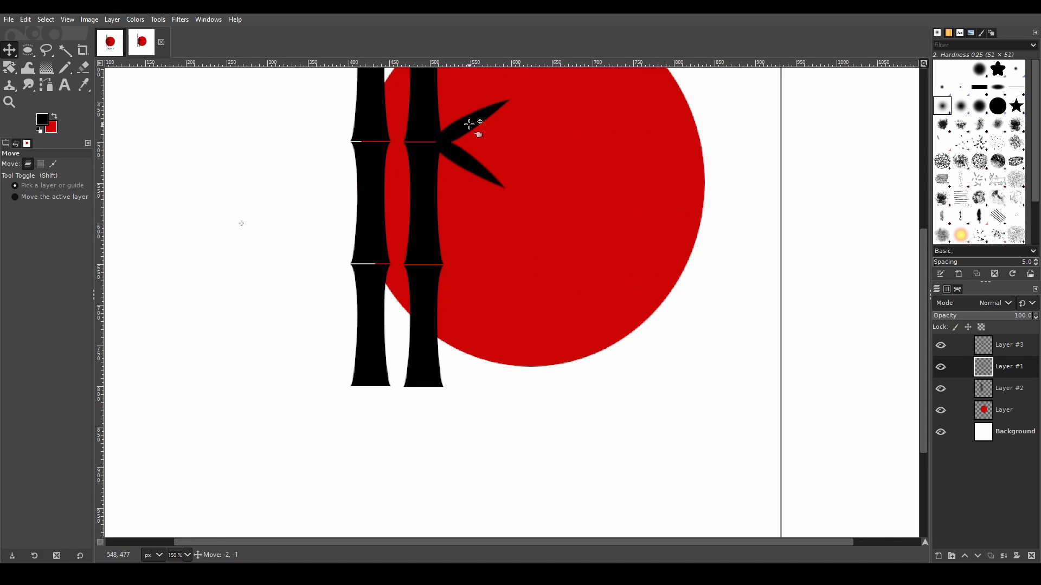
{"action": "scroll", "coordinate": [482, 171], "scroll_direction": "down", "scroll_amount": 3}
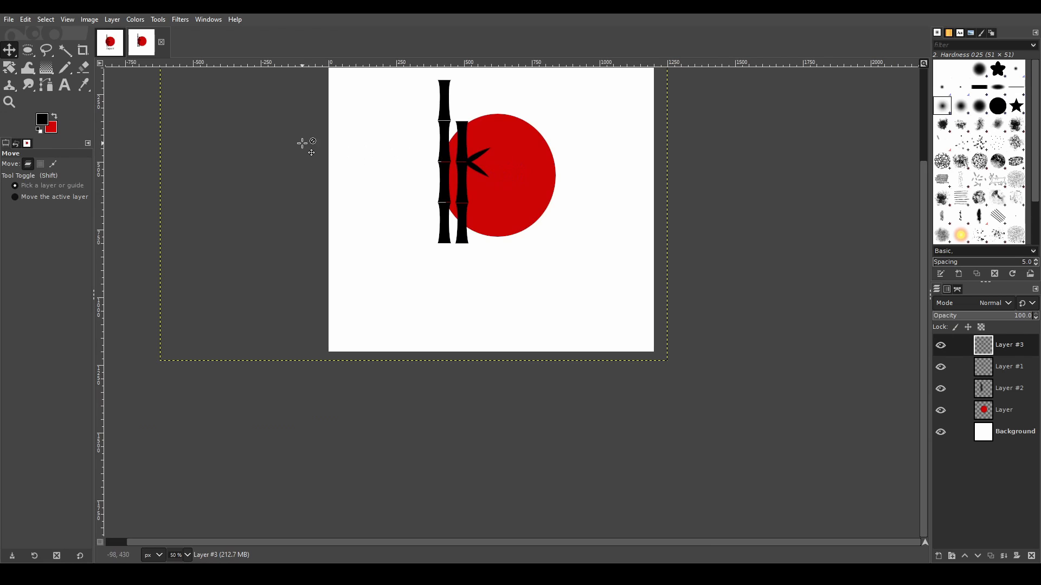
Clear any selection, duplicate the lower leaf's layer and flip the copy horizontally
{"action": "left_click", "coordinate": [45, 20]}
{"action": "left_click", "coordinate": [52, 34]}
{"action": "left_click", "coordinate": [46, 20]}
{"action": "left_click", "coordinate": [50, 34]}
{"action": "left_click", "coordinate": [991, 557]}
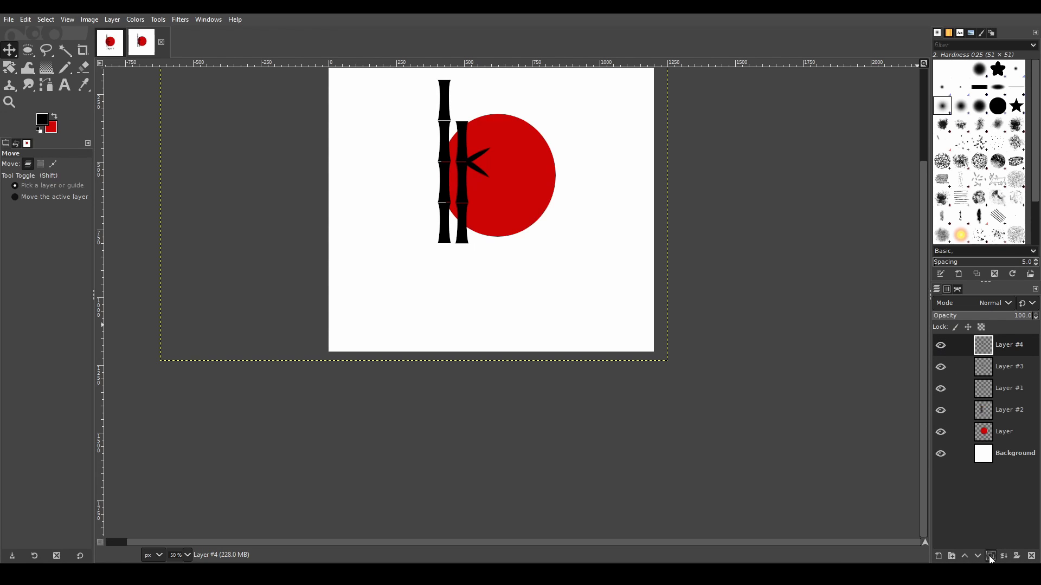
{"action": "right_click", "coordinate": [7, 70]}
{"action": "left_click", "coordinate": [59, 139]}
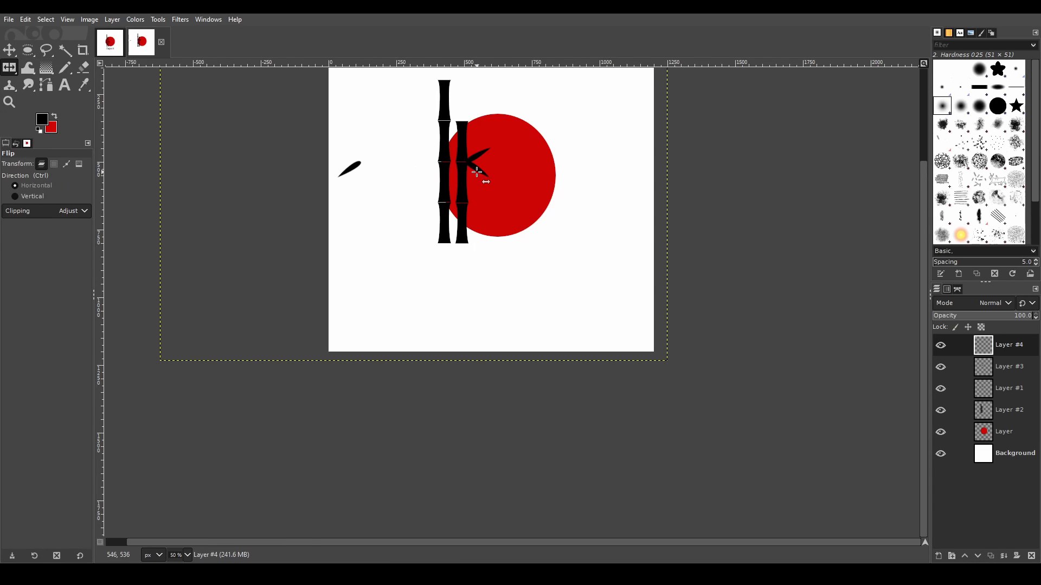
Clear any selection and move the flipped leaf to the left side of the taller stalk's middle joint
{"action": "left_click", "coordinate": [46, 18]}
{"action": "left_click", "coordinate": [54, 56]}
{"action": "left_click", "coordinate": [47, 21]}
{"action": "left_click", "coordinate": [37, 45]}
{"action": "key", "text": "m"}
{"action": "scroll", "coordinate": [360, 193], "scroll_direction": "up", "scroll_amount": 2}
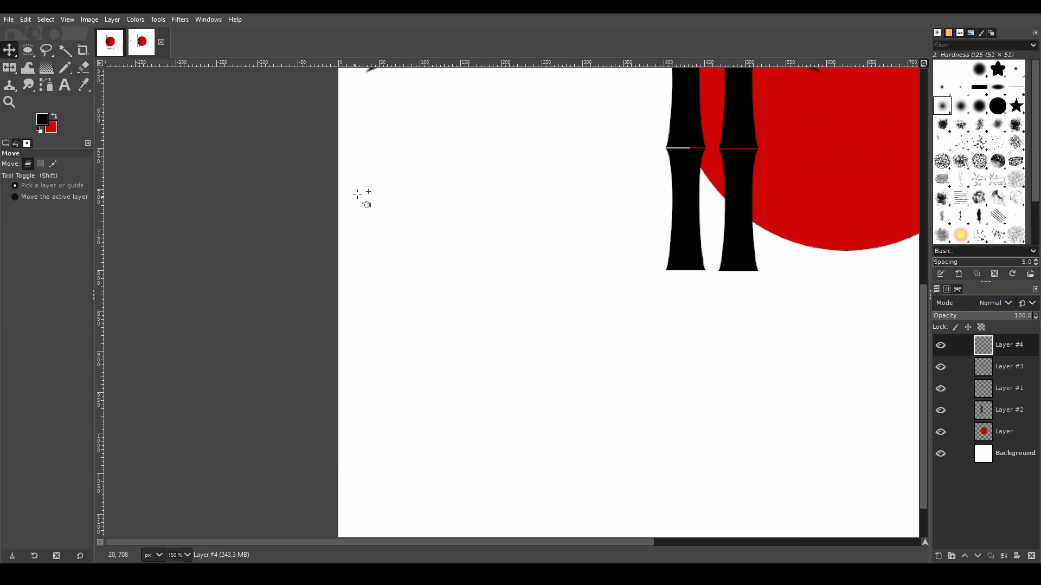
{"action": "scroll", "coordinate": [640, 199], "scroll_direction": "down", "scroll_amount": 1}
{"action": "scroll", "coordinate": [682, 197], "scroll_direction": "up", "scroll_amount": 3}
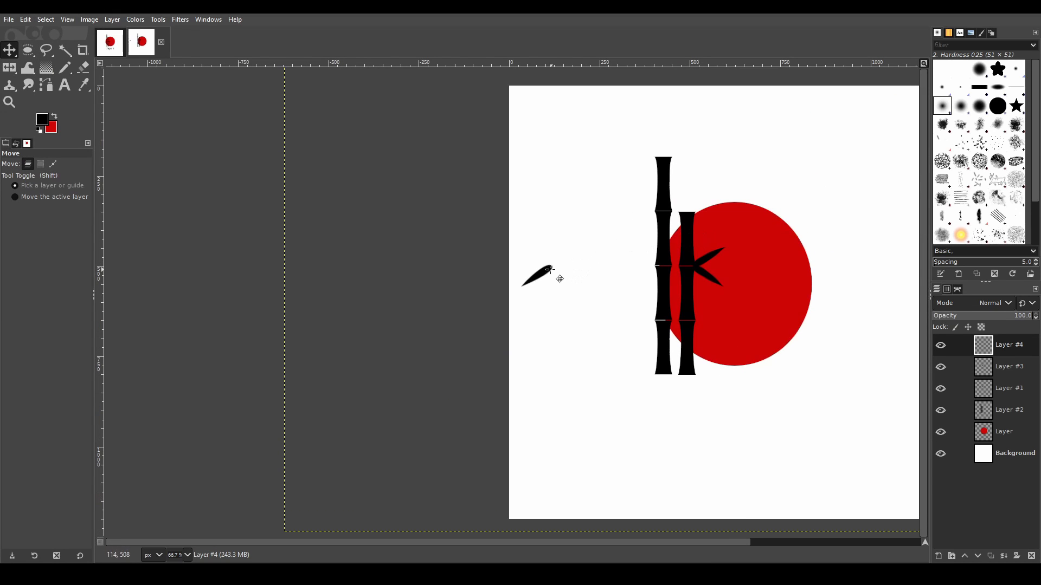
{"action": "left_click_drag", "start_coordinate": [551, 269], "coordinate": [652, 267]}
{"action": "scroll", "coordinate": [728, 275], "scroll_direction": "down", "scroll_amount": 2}
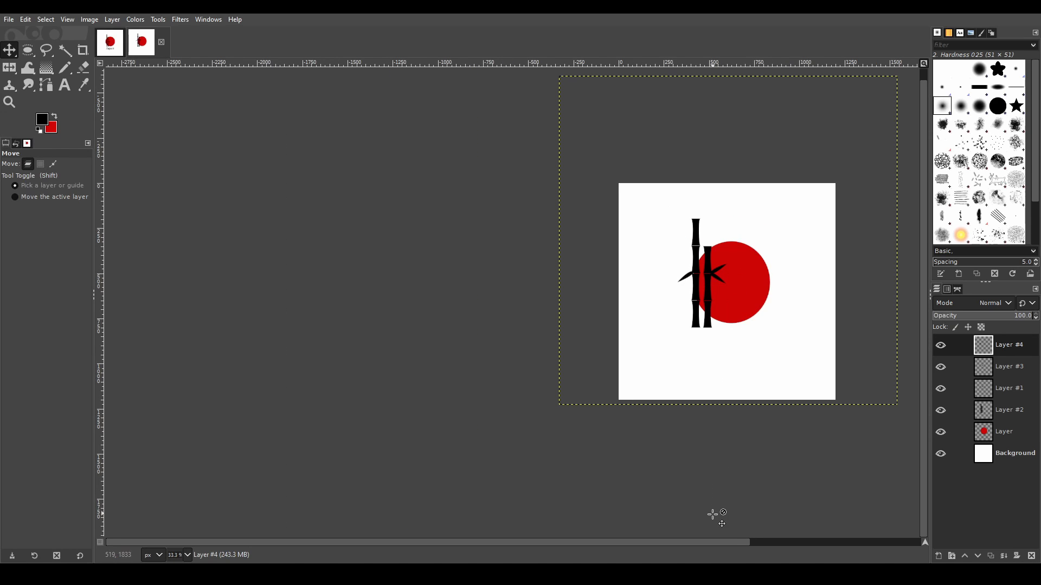
{"action": "scroll", "coordinate": [477, 274], "scroll_direction": "up", "scroll_amount": 2}
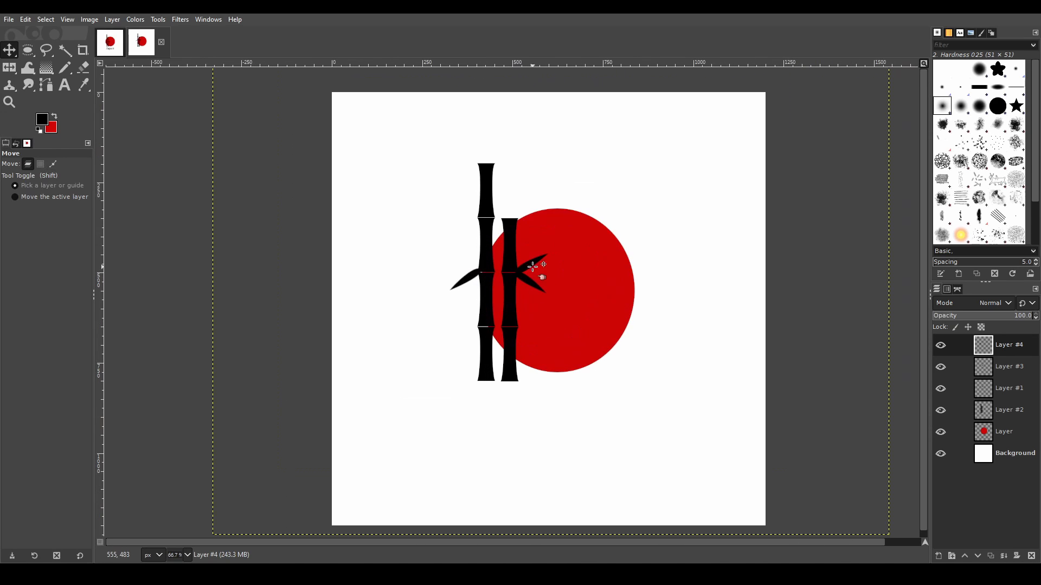
Nudge the flipped leaf until its base meets the left edge of the taller stalk's middle joint
{"action": "left_click_drag", "start_coordinate": [481, 285], "coordinate": [480, 281]}
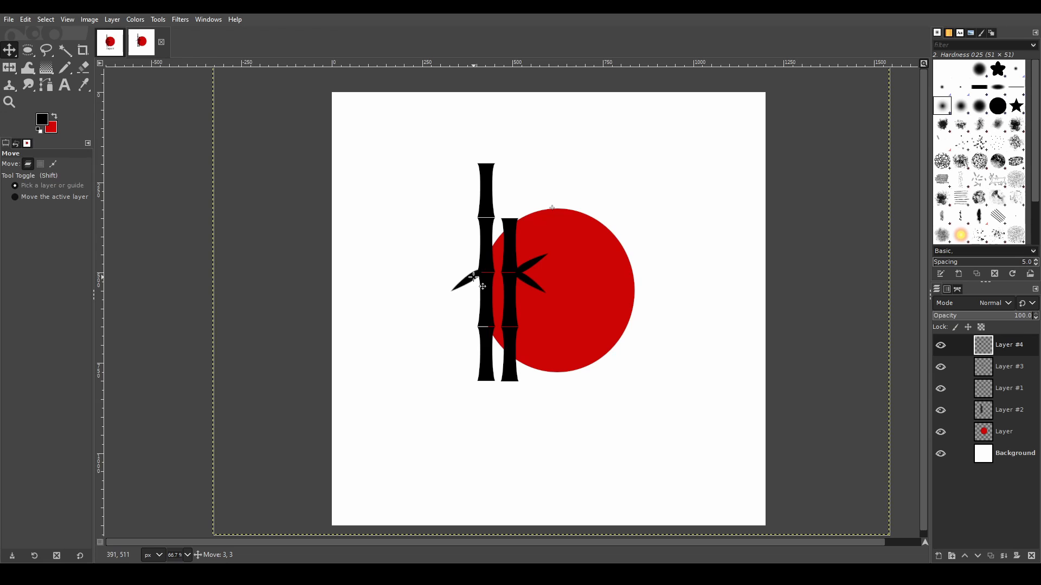
{"action": "scroll", "coordinate": [622, 327], "scroll_direction": "down", "scroll_amount": 2}
{"action": "scroll", "coordinate": [581, 305], "scroll_direction": "up", "scroll_amount": 2}
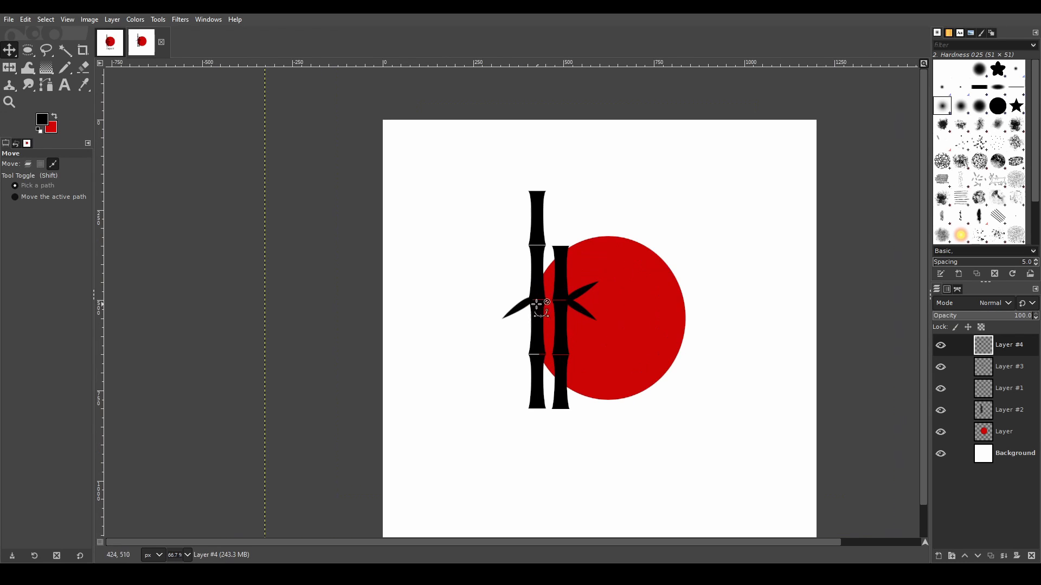
{"action": "left_click_drag", "start_coordinate": [519, 312], "coordinate": [518, 310]}
{"action": "left_click_drag", "start_coordinate": [518, 311], "coordinate": [516, 309]}
{"action": "scroll", "coordinate": [672, 309], "scroll_direction": "down", "scroll_amount": 2}
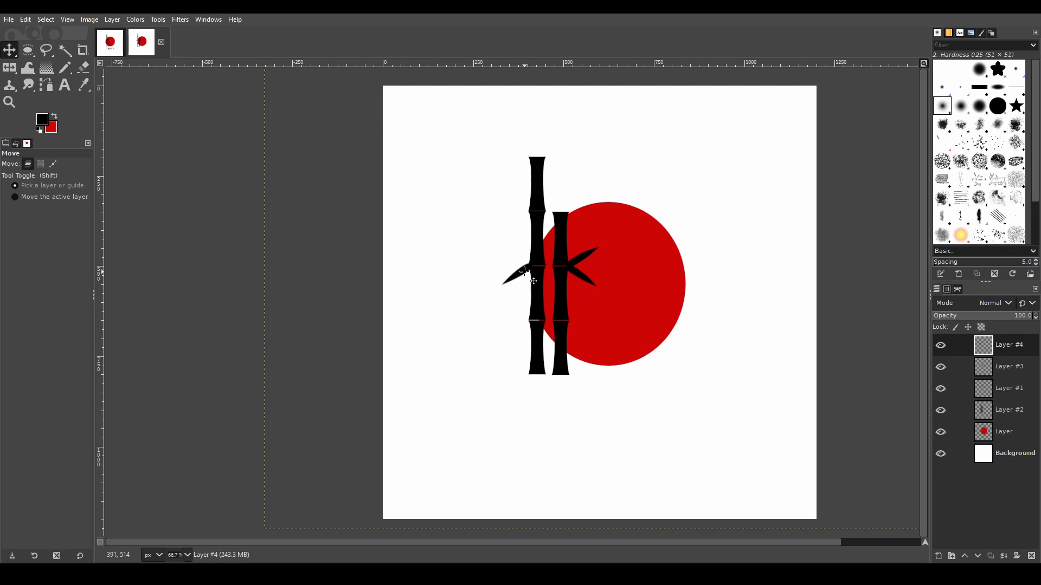
{"action": "left_click_drag", "start_coordinate": [533, 280], "coordinate": [532, 281]}
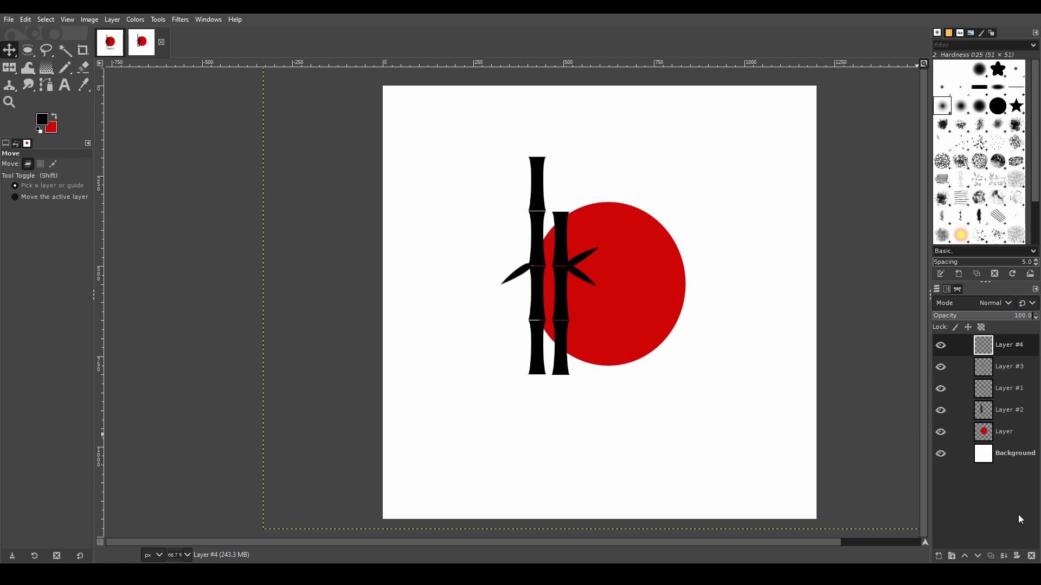
Merge the three leaf layers down into the bamboo layer, Layer #2, checking the combined leaves by toggling Layer #1's visibility
{"action": "left_click", "coordinate": [1004, 556]}
{"action": "left_click", "coordinate": [1003, 556]}
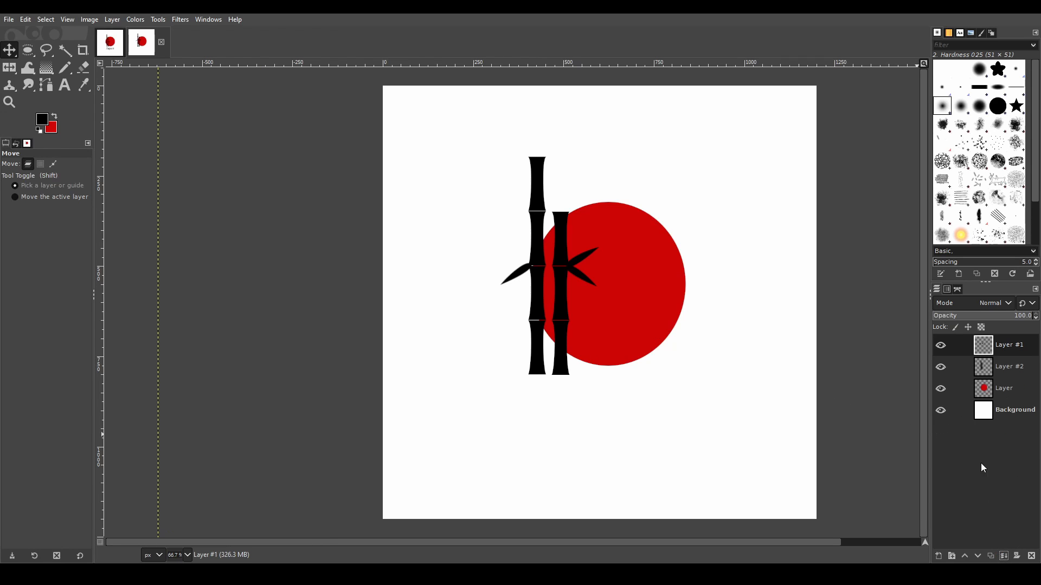
{"action": "left_click", "coordinate": [944, 347]}
{"action": "left_click", "coordinate": [944, 347]}
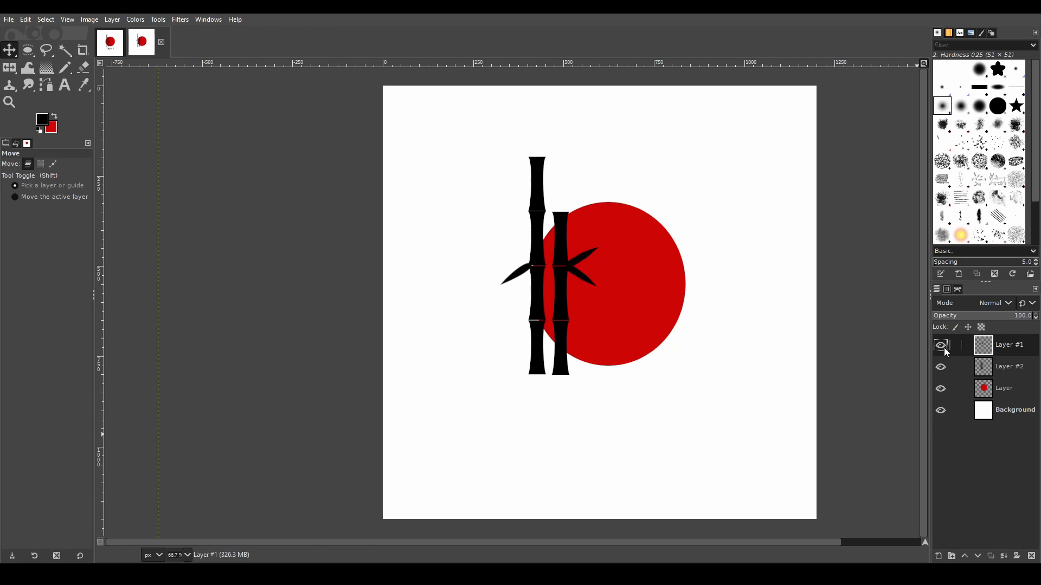
{"action": "left_click", "coordinate": [1004, 557]}
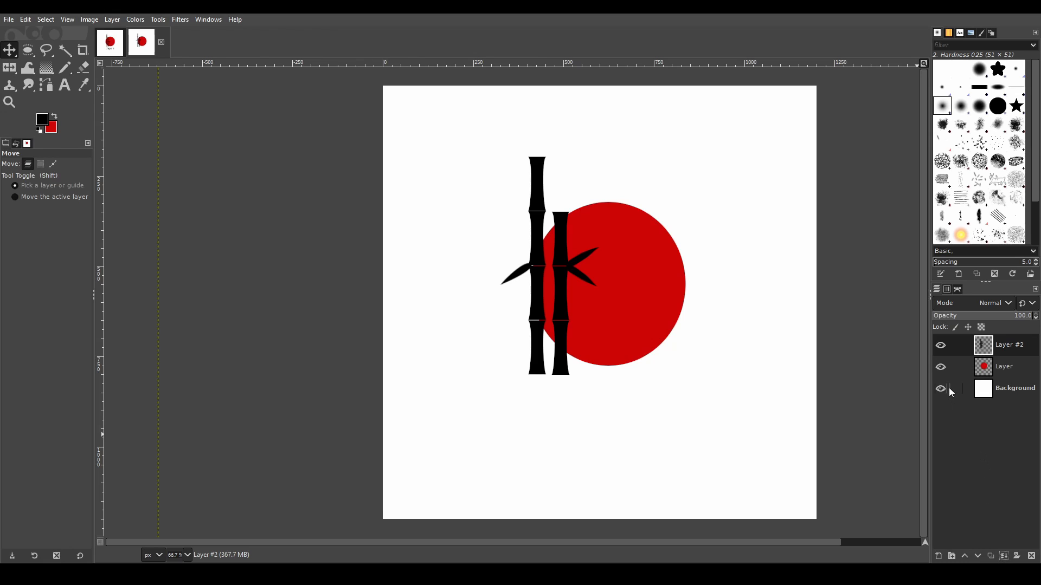
Move the merged bamboo layer right and slightly up so both stalks overlap the left part of the red ellipse
{"action": "left_click_drag", "start_coordinate": [558, 298], "coordinate": [572, 295]}
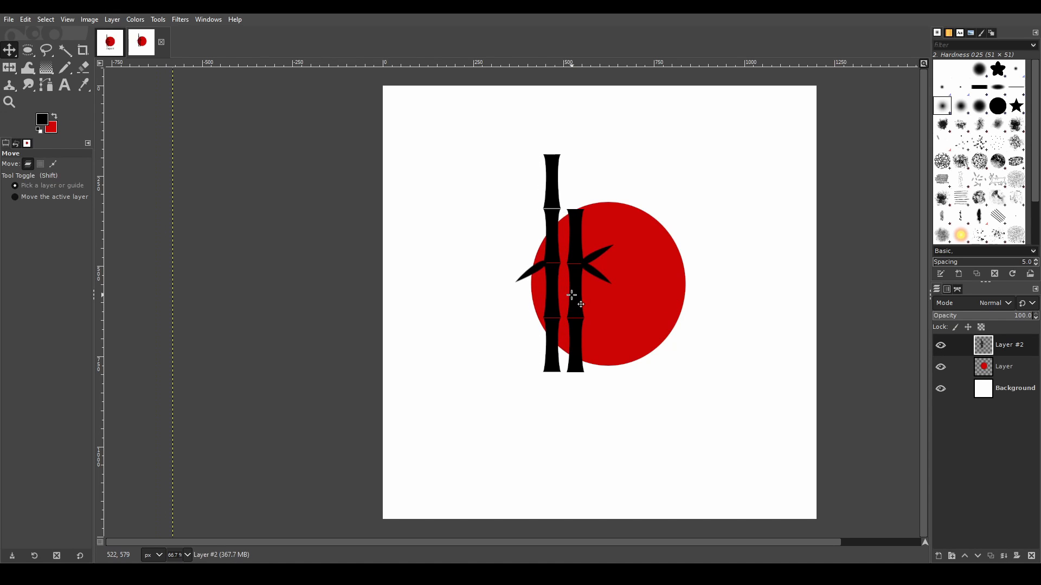
{"action": "scroll", "coordinate": [732, 339], "scroll_direction": "down", "scroll_amount": 2, "text": "ctrl"}
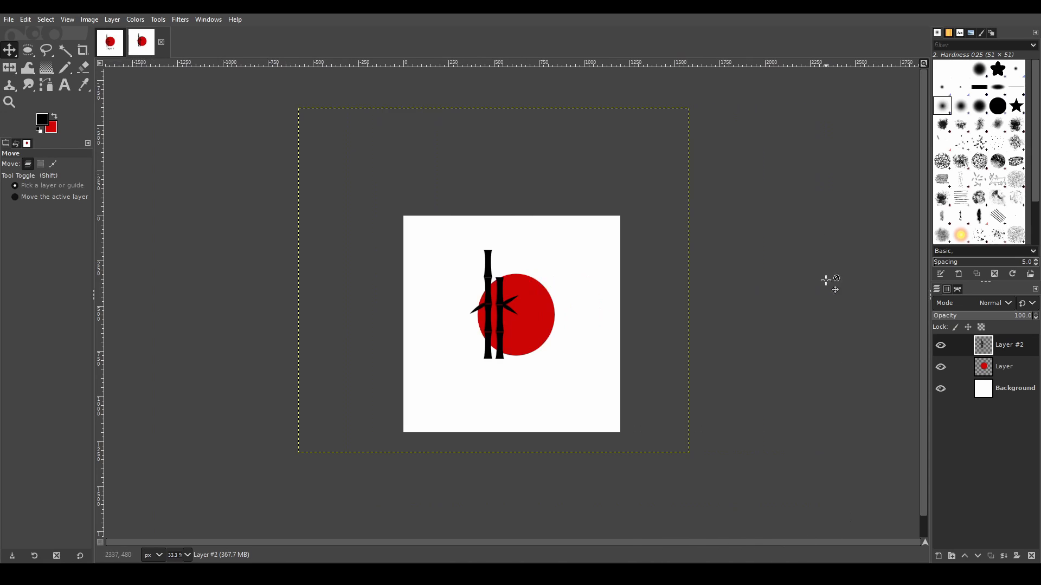
{"action": "left_click", "coordinate": [924, 64]}
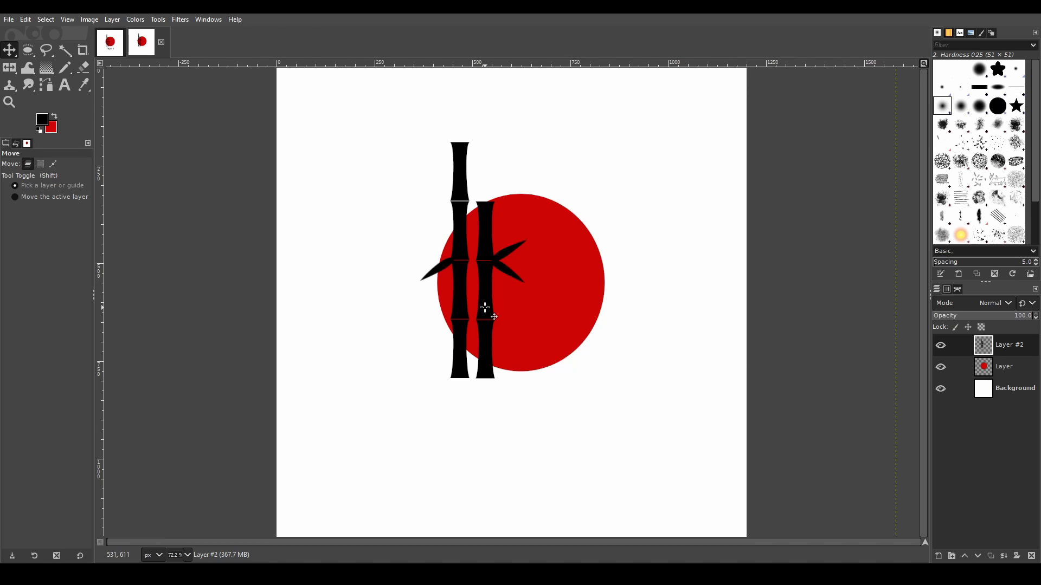
{"action": "left_click_drag", "start_coordinate": [486, 308], "coordinate": [487, 276]}
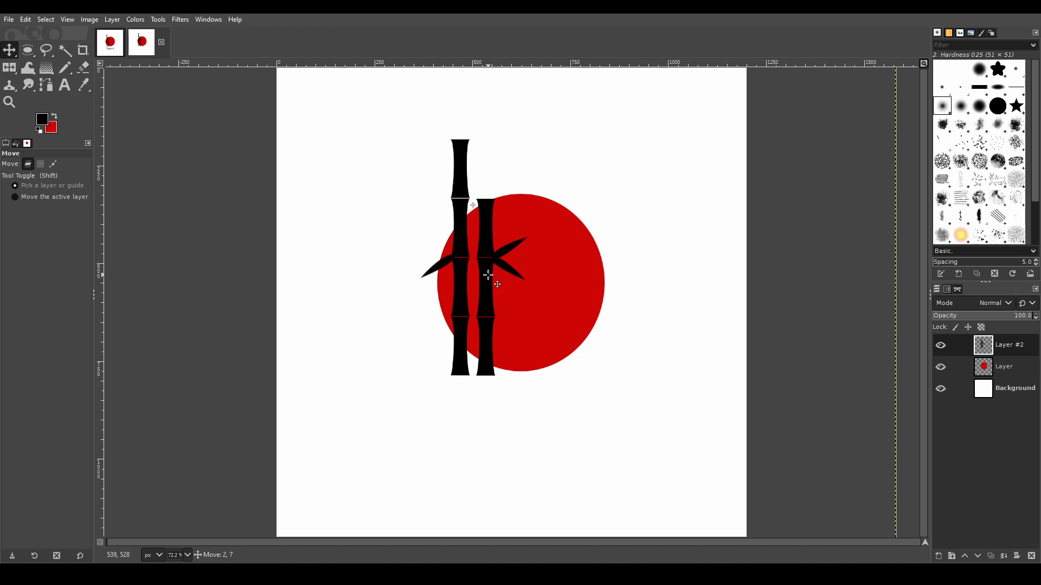
{"action": "left_click_drag", "start_coordinate": [488, 275], "coordinate": [487, 274]}
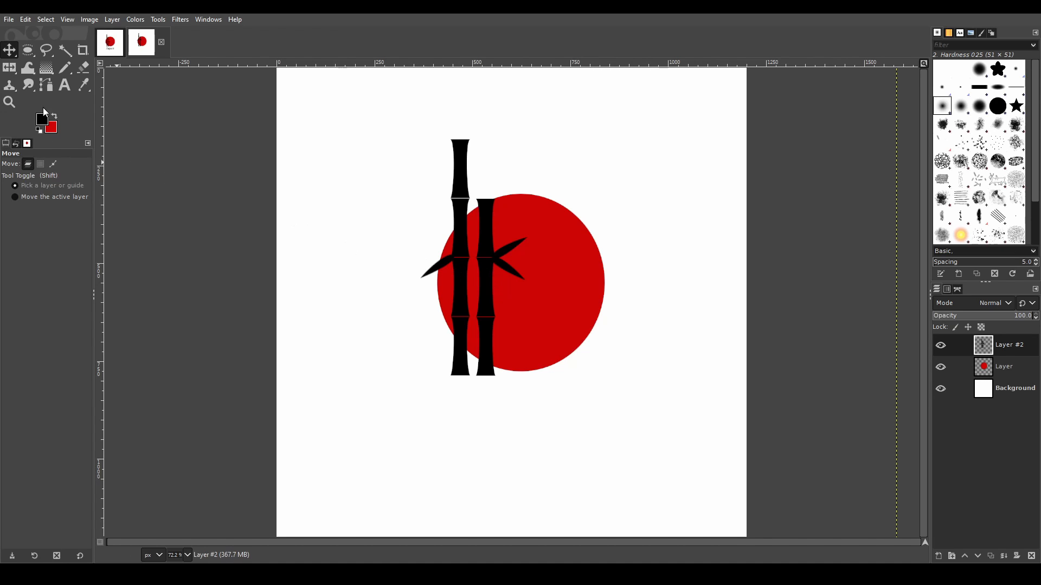
Add the text "Japan" below the stalks in black Times New Roman Bold at 145 px
{"action": "left_click", "coordinate": [65, 85]}
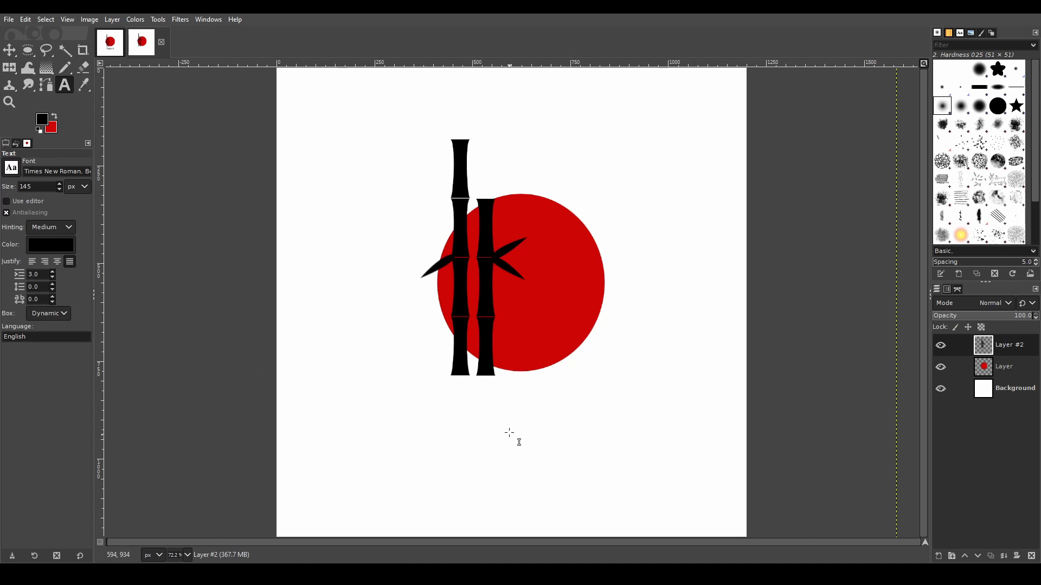
{"action": "left_click", "coordinate": [487, 403]}
{"action": "type", "text": "j"}
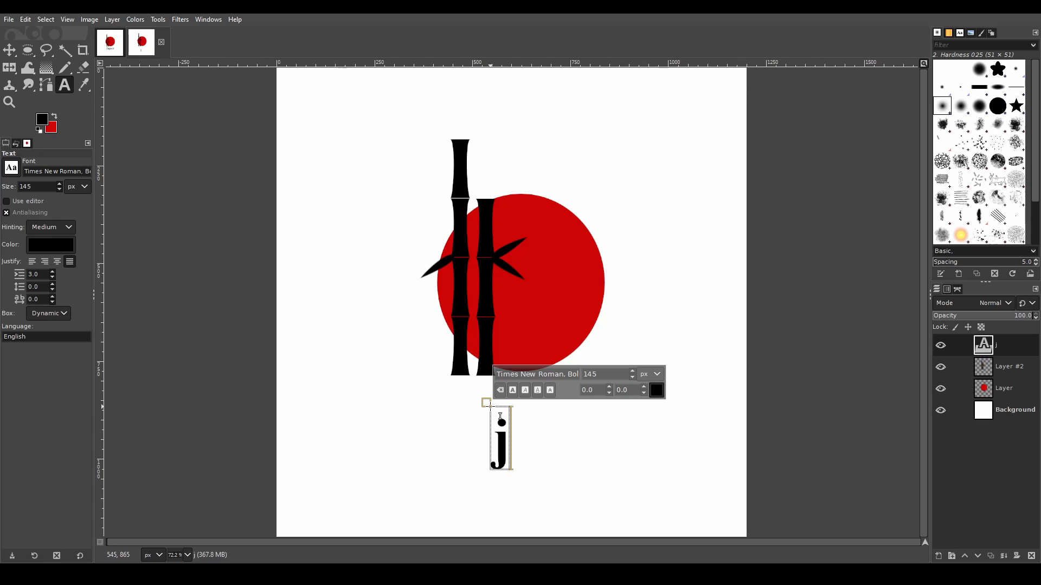
{"action": "key", "text": "BackSpace"}
{"action": "type", "text": "JA"}
{"action": "key", "text": "BackSpace"}
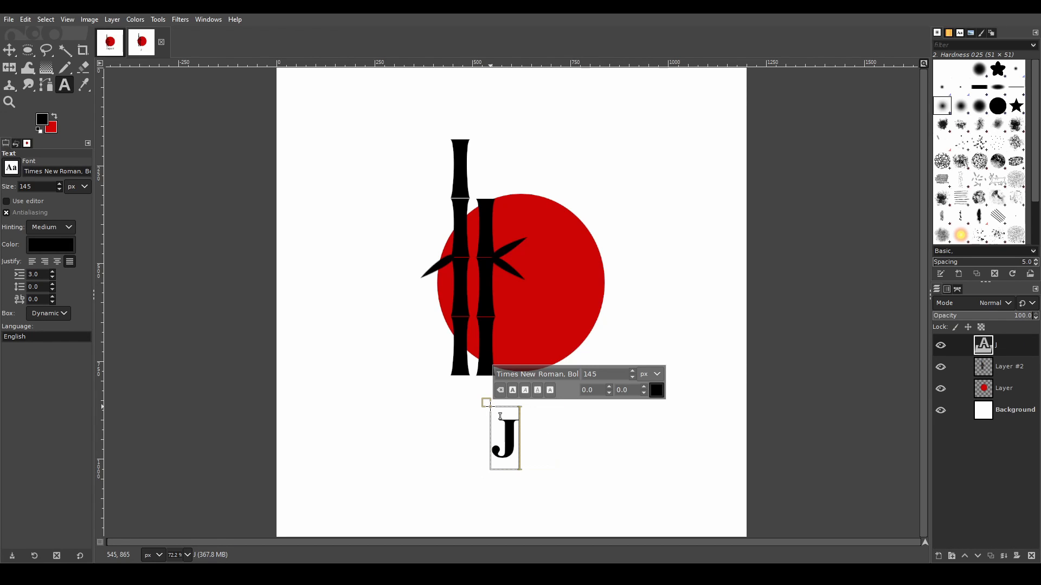
{"action": "type", "text": "apan"}
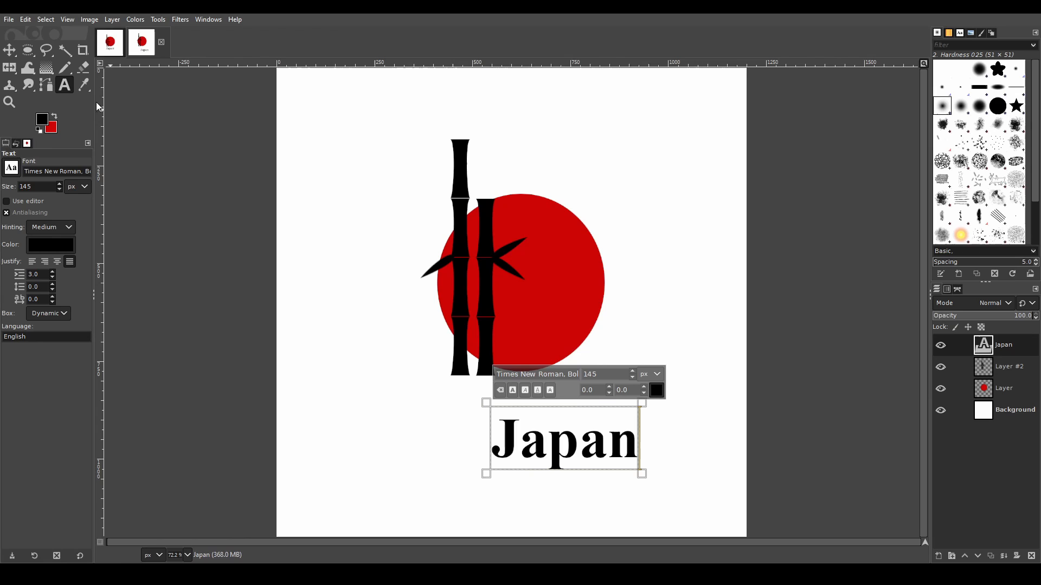
Move the "Japan" text directly beneath the stalks and red ellipse, then select the Background layer
{"action": "key", "text": "Escape"}
{"action": "key", "text": "m"}
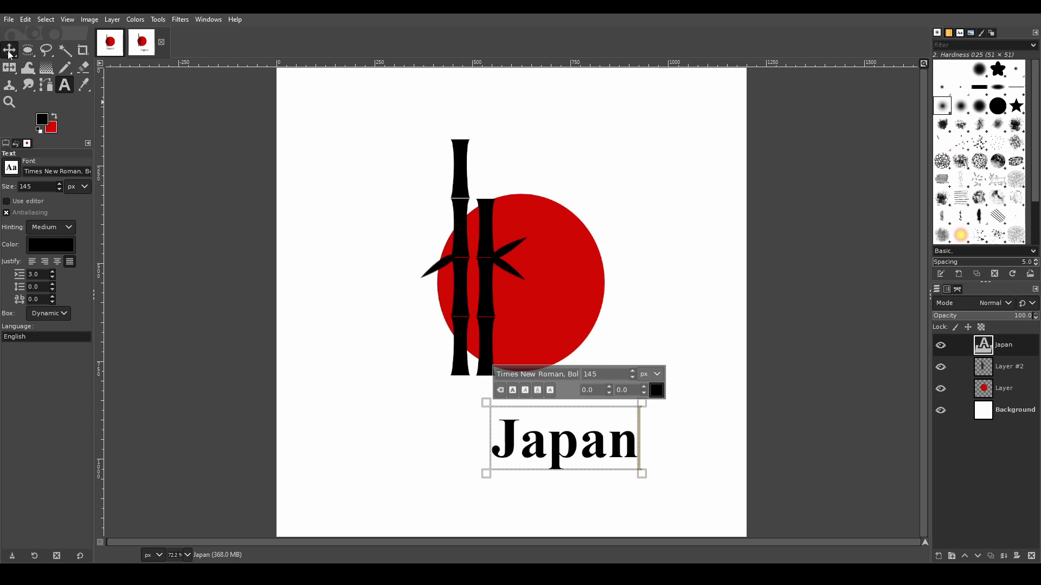
{"action": "left_click_drag", "start_coordinate": [572, 444], "coordinate": [524, 415]}
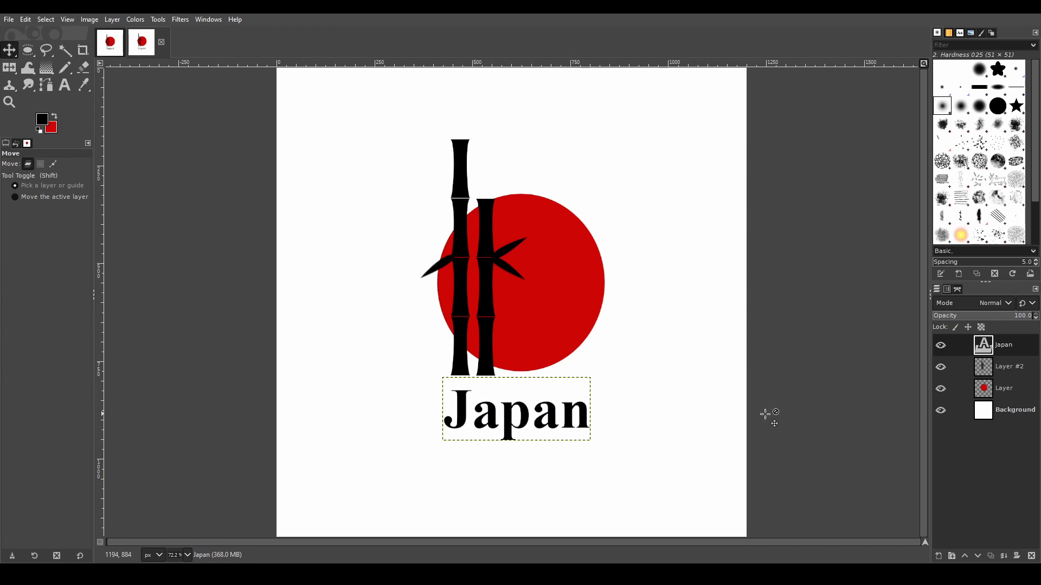
{"action": "left_click", "coordinate": [976, 414]}
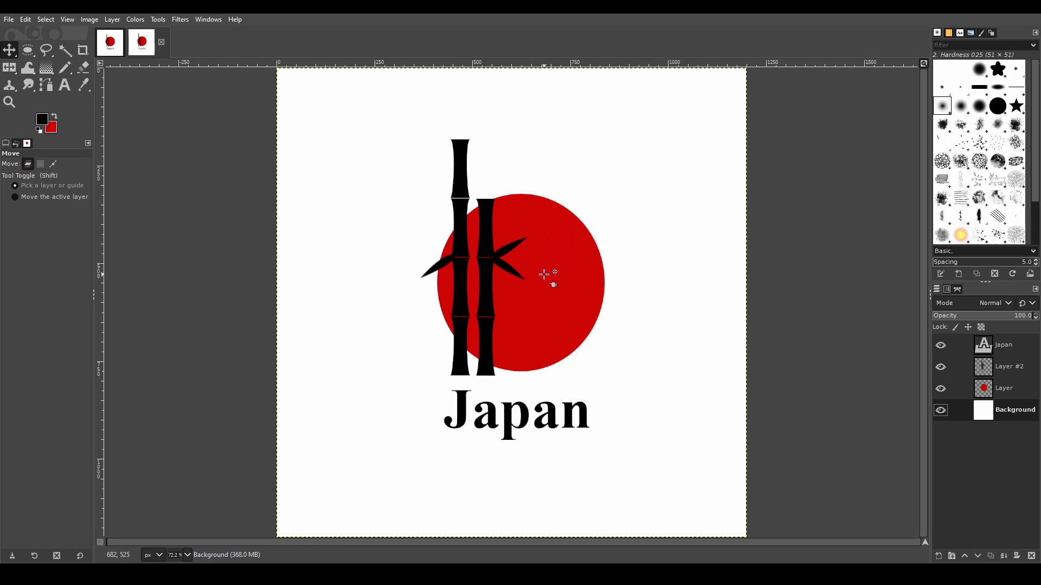
Save the image with the Background layer selected as 2.xcf in the JAPAN folder
{"action": "left_click", "coordinate": [526, 412]}
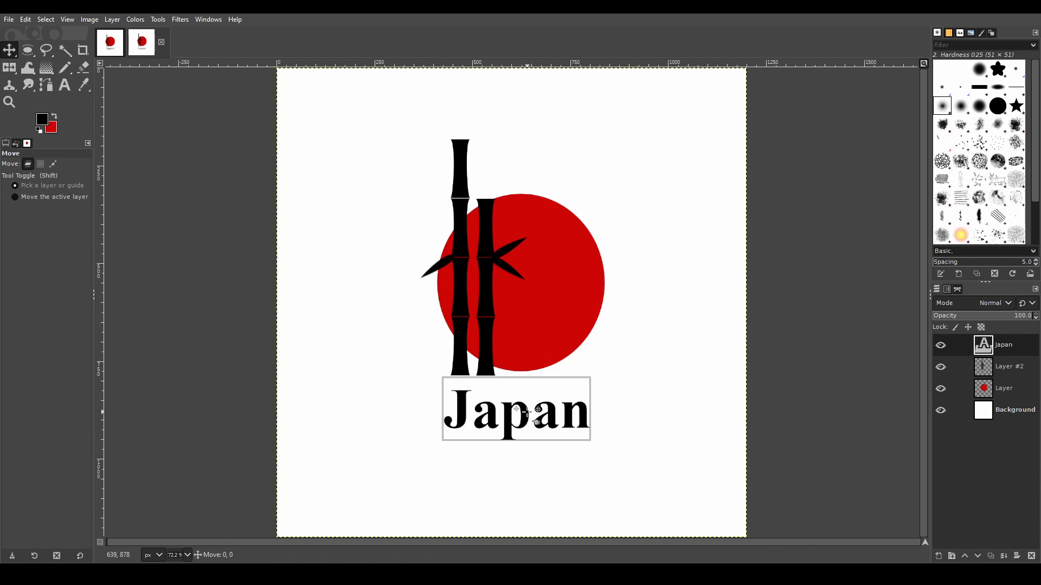
{"action": "left_click", "coordinate": [981, 407]}
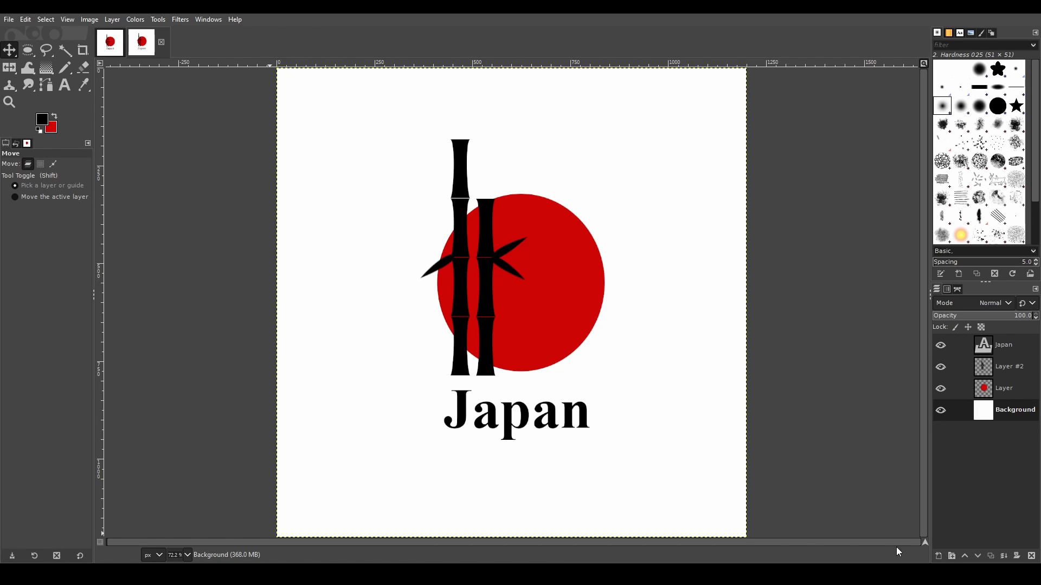
{"action": "left_click", "coordinate": [8, 20]}
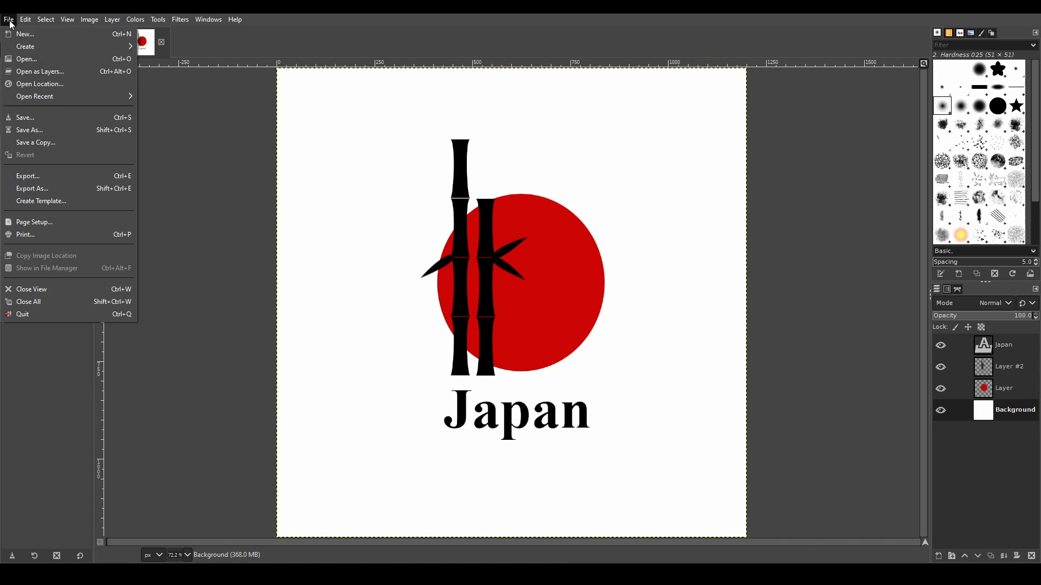
{"action": "left_click", "coordinate": [49, 118]}
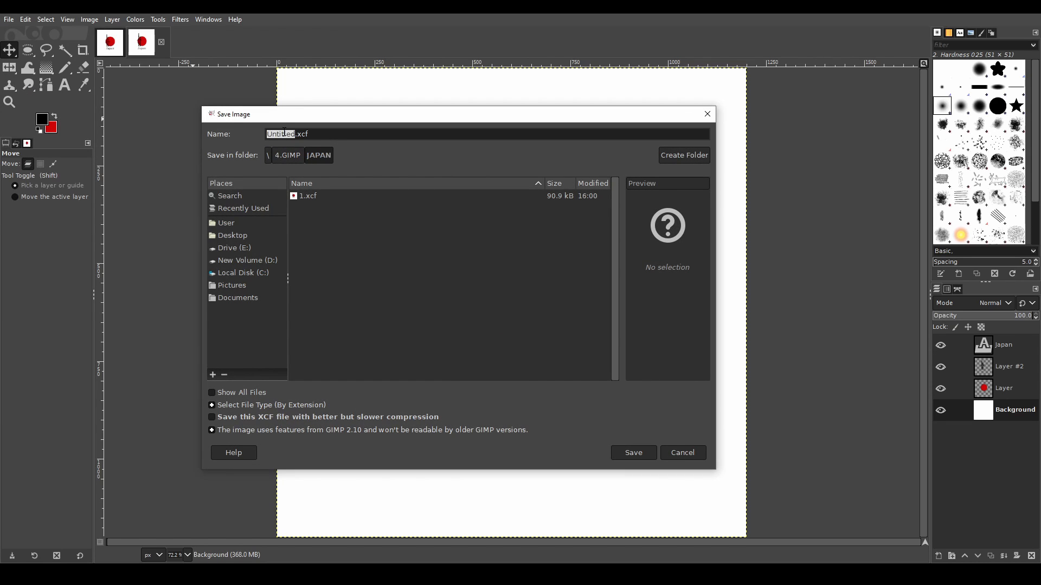
{"action": "type", "text": "2"}
{"action": "left_click", "coordinate": [633, 453]}
{"action": "left_click", "coordinate": [10, 20]}
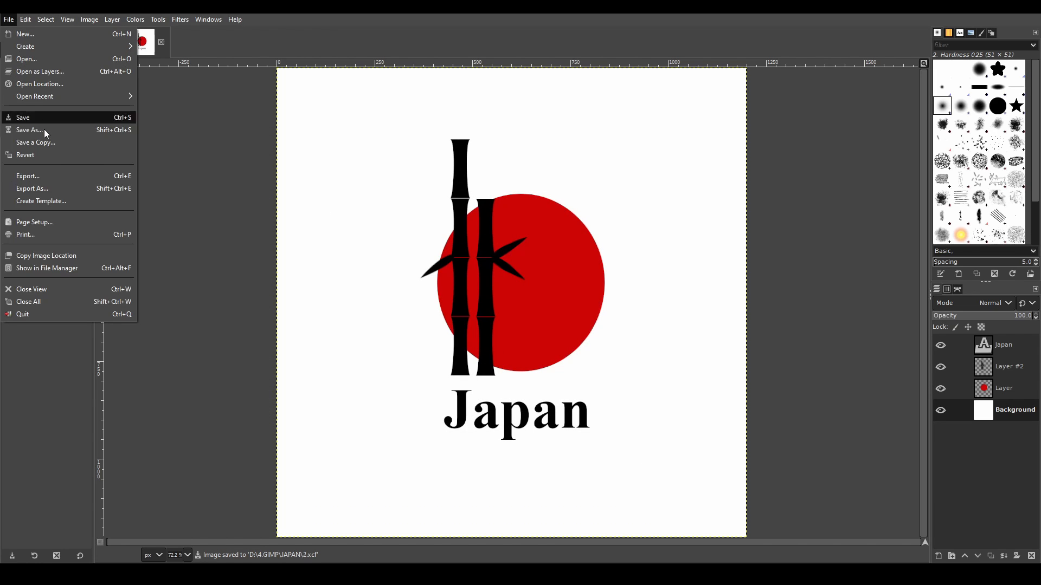
{"action": "left_click", "coordinate": [36, 117]}
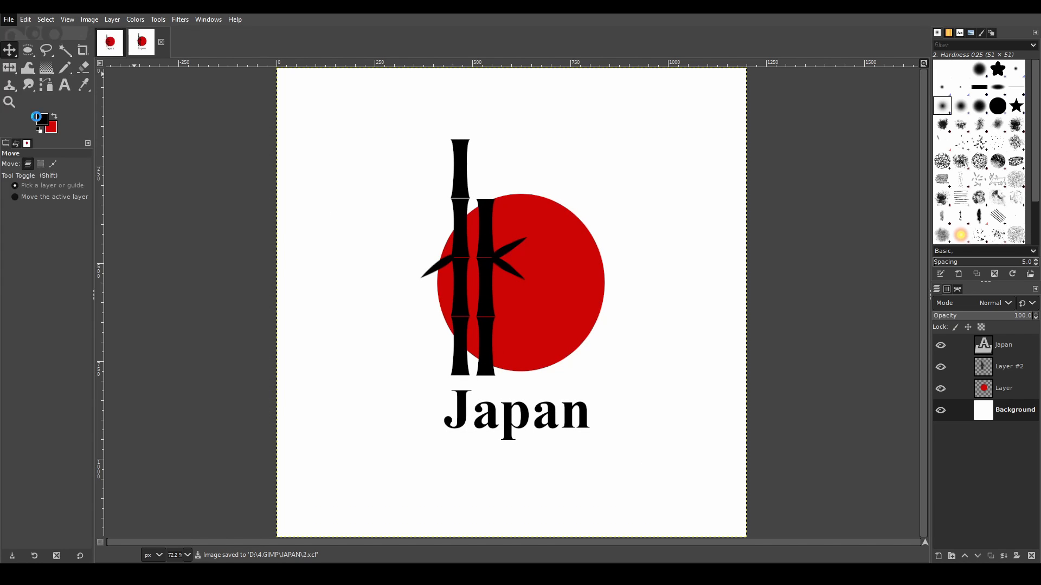
Hide the white Background layer and export the transparent image as 2.png in the JAPAN folder
{"action": "left_click", "coordinate": [11, 22]}
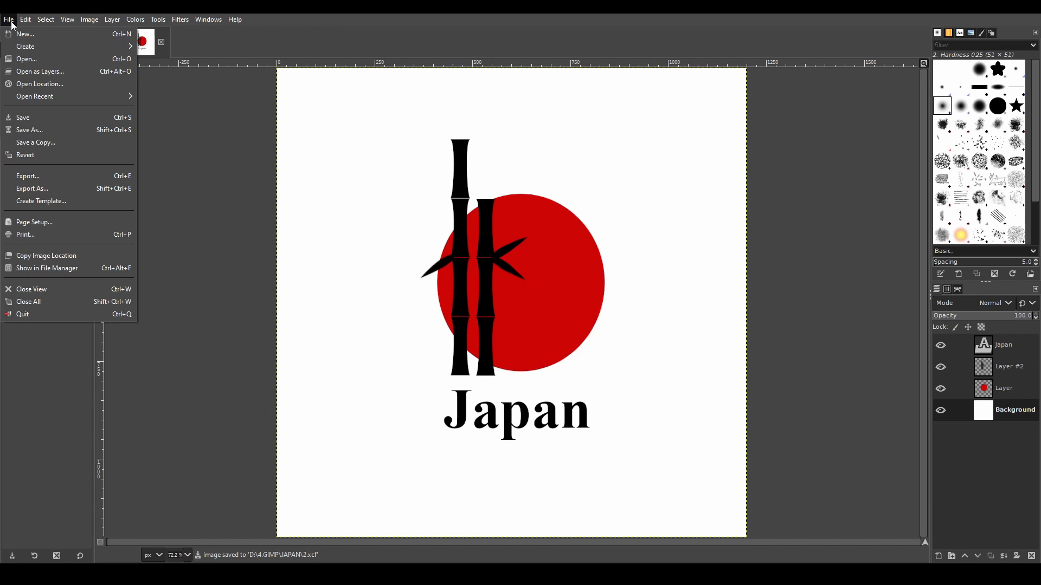
{"action": "left_click", "coordinate": [1009, 405]}
{"action": "left_click", "coordinate": [941, 410]}
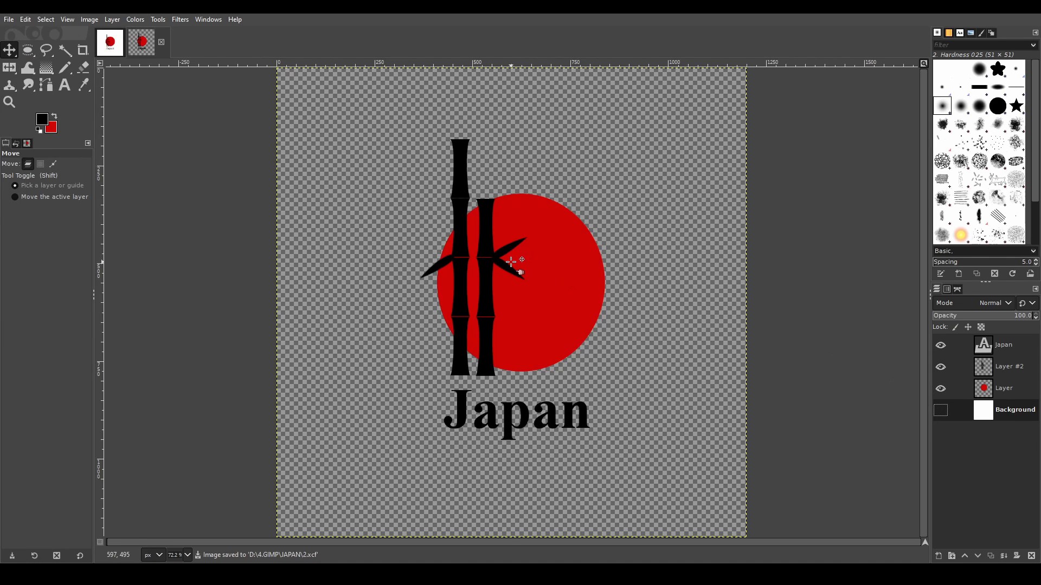
{"action": "left_click", "coordinate": [7, 22]}
{"action": "left_click", "coordinate": [46, 189]}
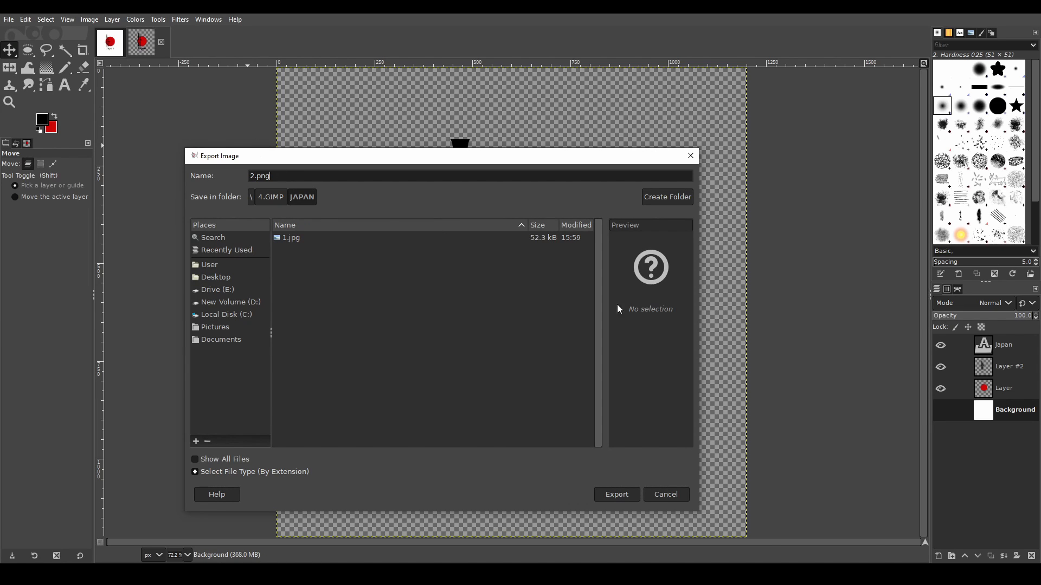
{"action": "left_click", "coordinate": [614, 496]}
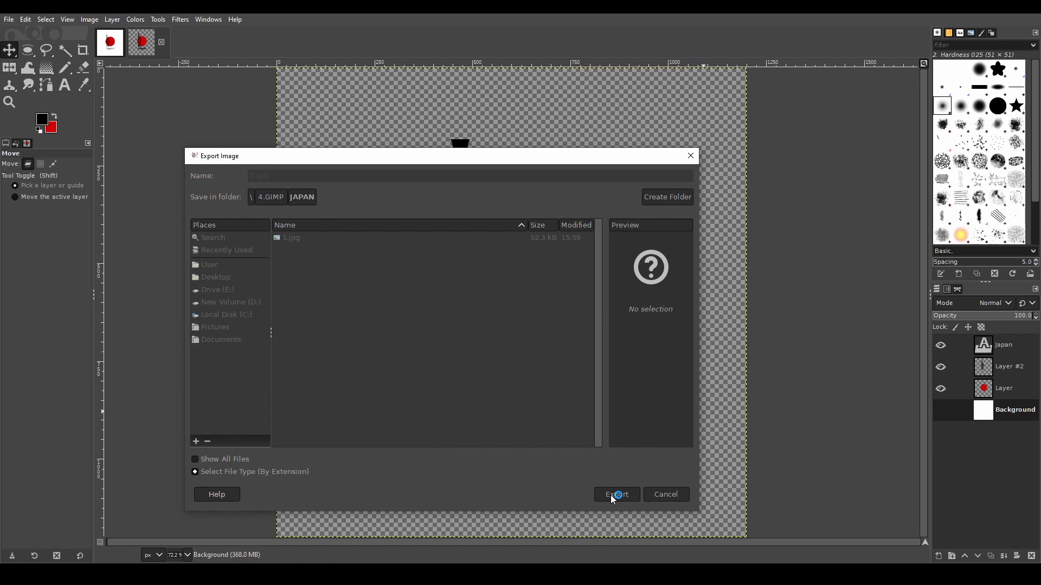
{"action": "left_click", "coordinate": [532, 415]}
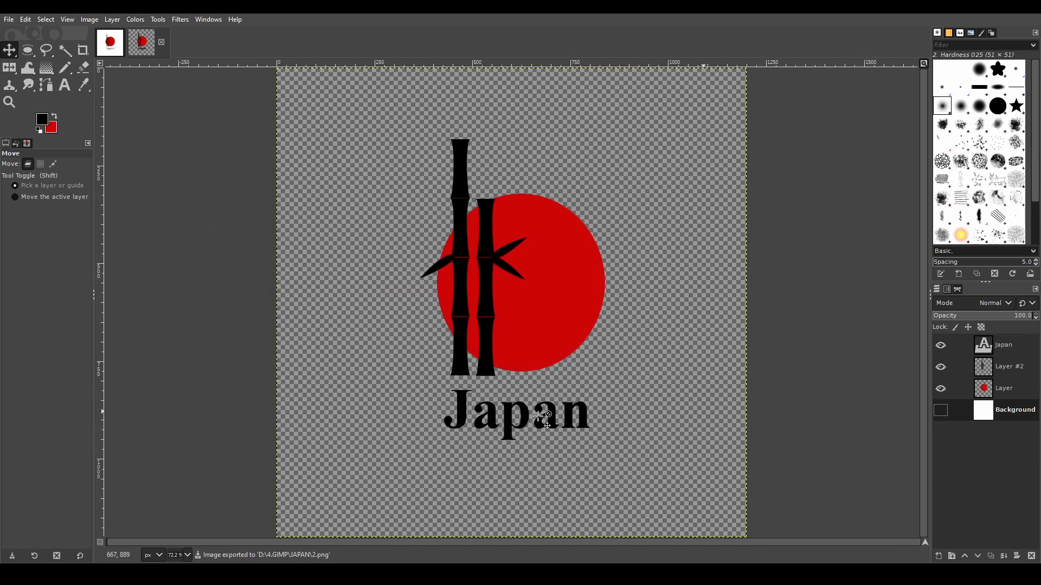
Save the current project file again and make the white Background layer visible
{"action": "left_click", "coordinate": [9, 20]}
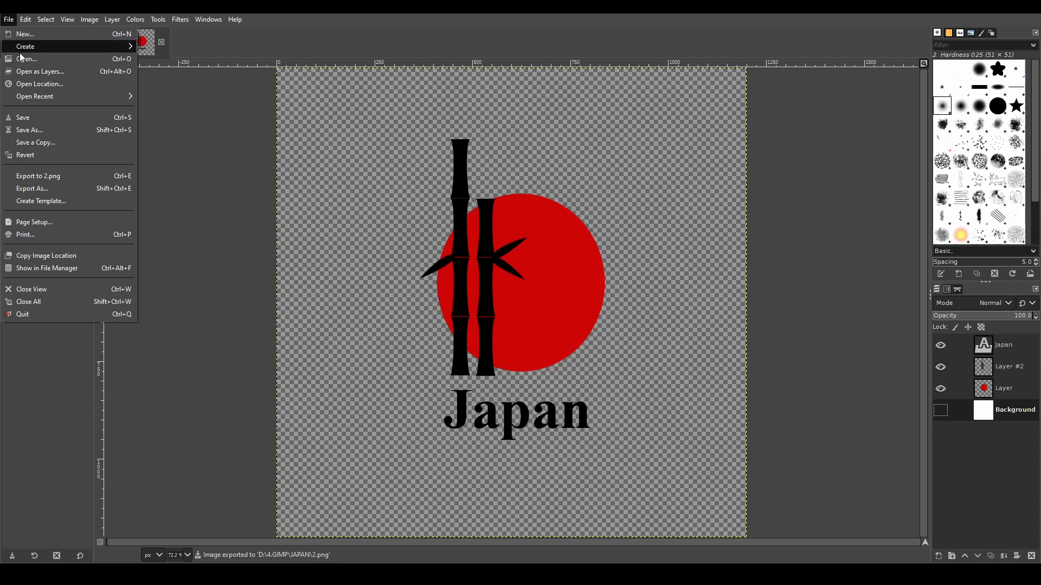
{"action": "left_click", "coordinate": [28, 118]}
{"action": "left_click", "coordinate": [941, 410]}
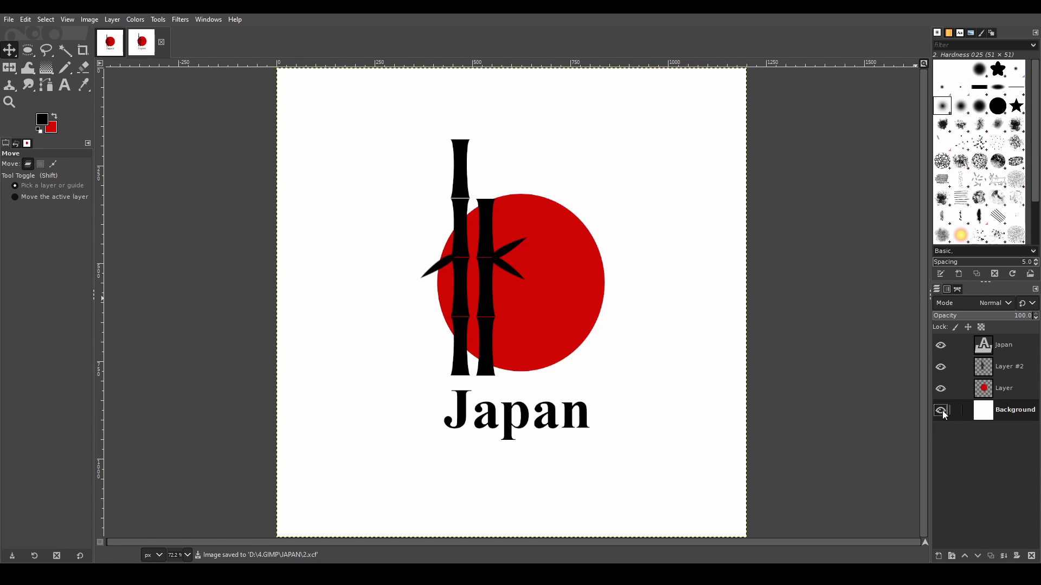